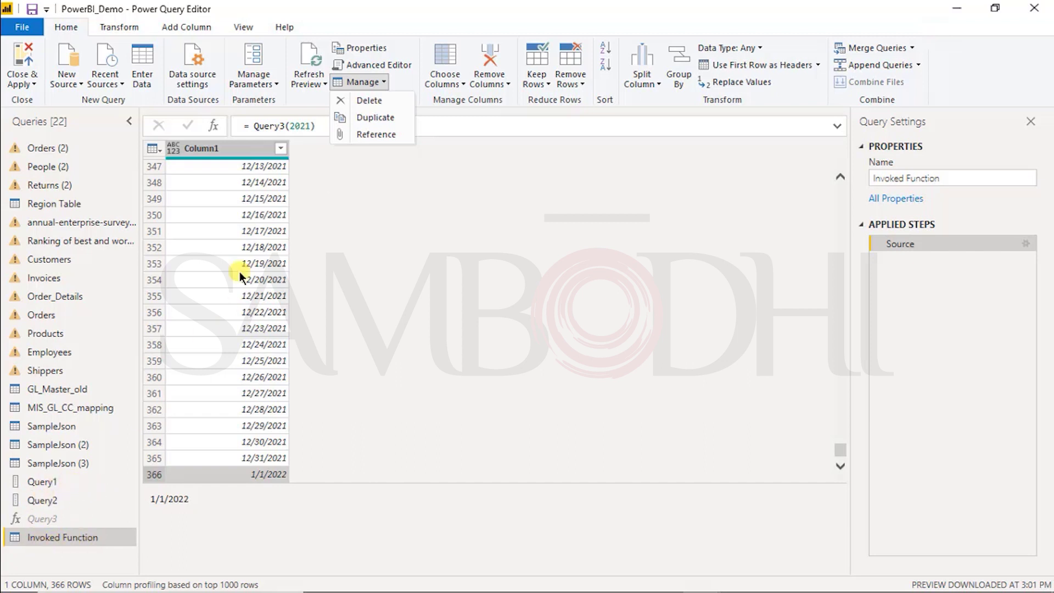
- Review the M code of the Invoked Function query in the Advanced Editor and close it
left_click(381, 66)
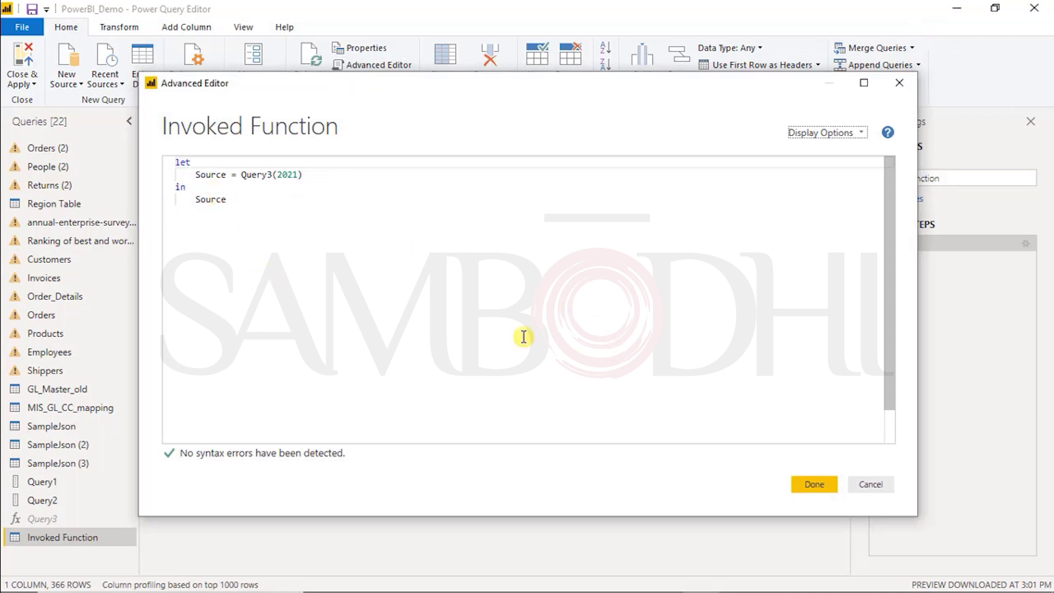
left_click(812, 485)
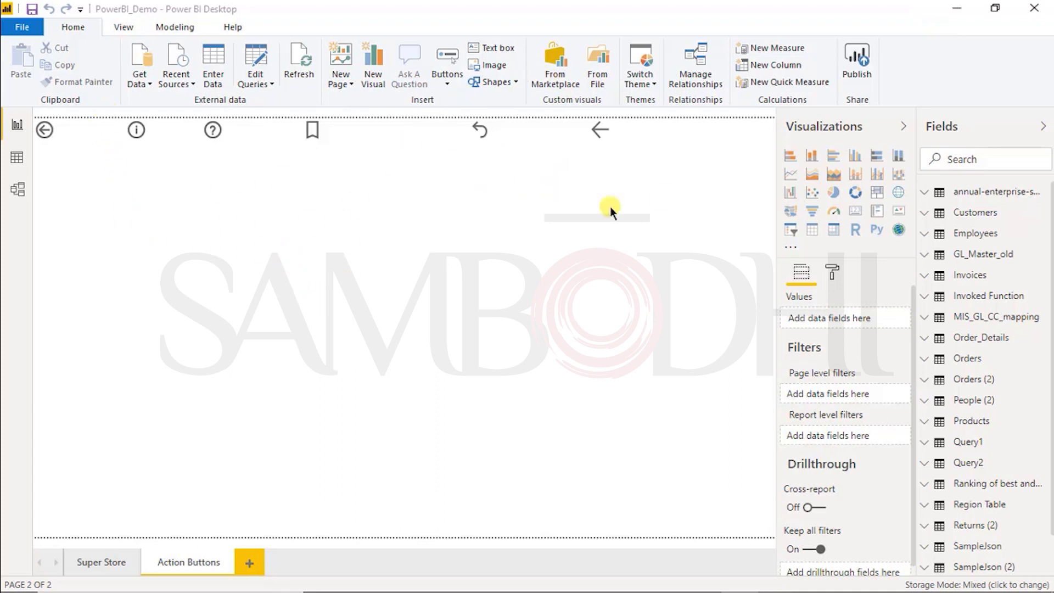
- Start an Excel data import and show all file types in the Recording 5 folder
left_click(146, 75)
left_click(145, 74)
left_click(144, 74)
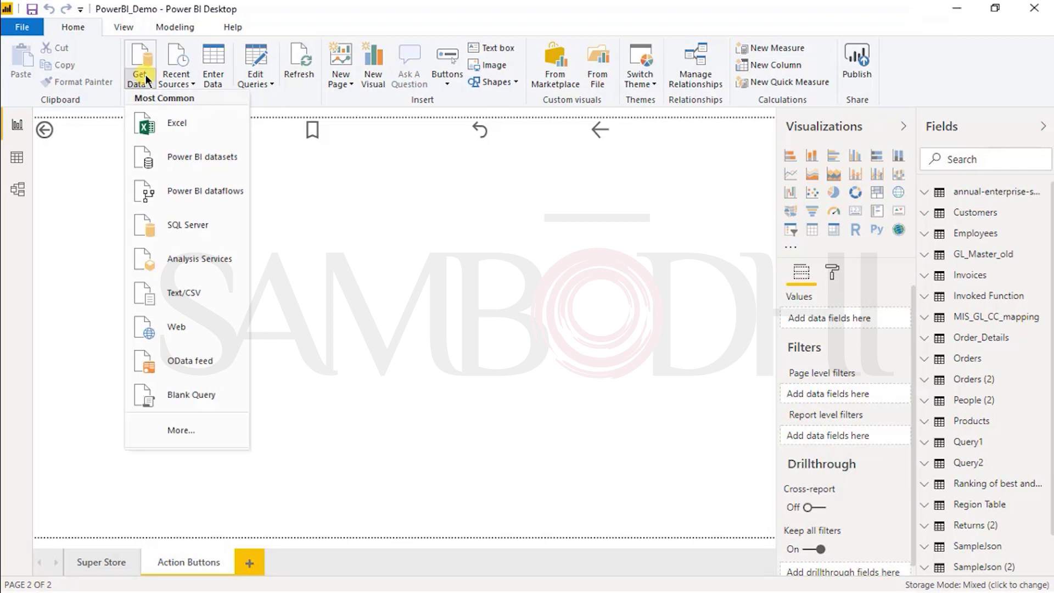
left_click(175, 154)
left_click(175, 123)
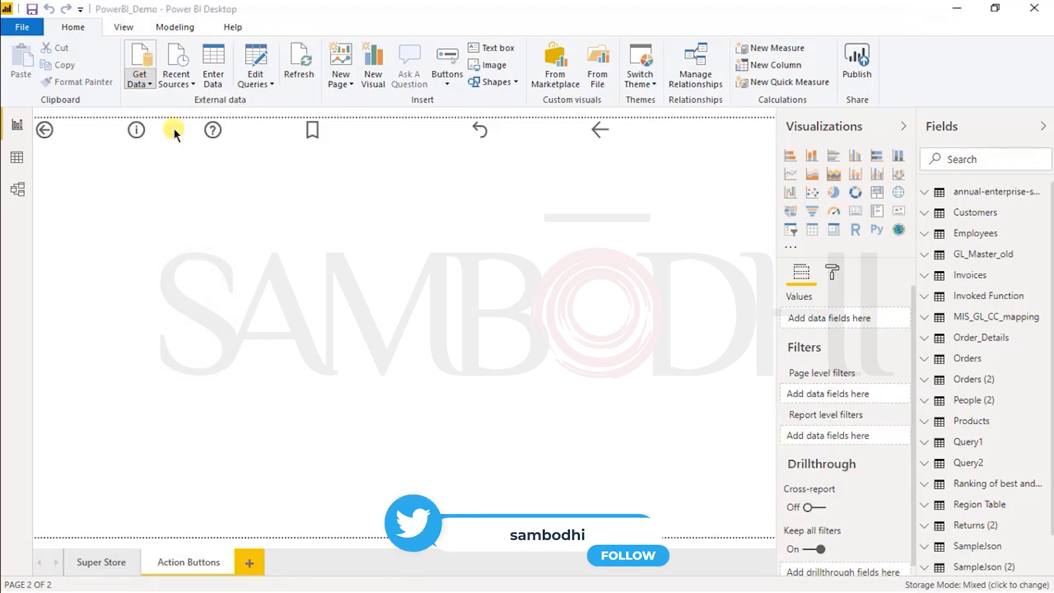
left_click(446, 323)
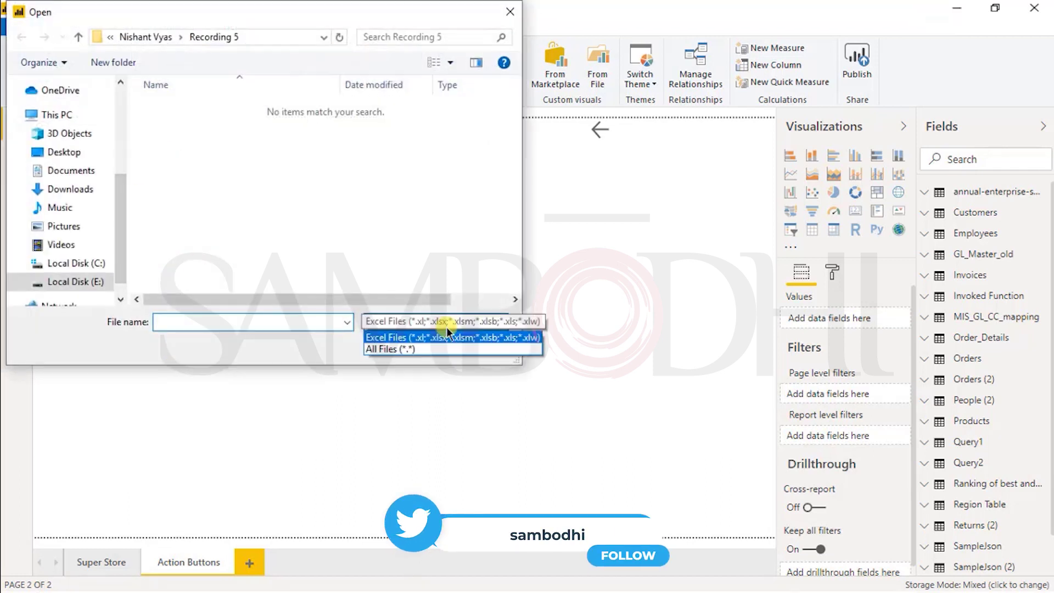
left_click(409, 349)
- Open the C2ImportSchoolSample CSV file, preview its columns and load it into the model
left_click(226, 123)
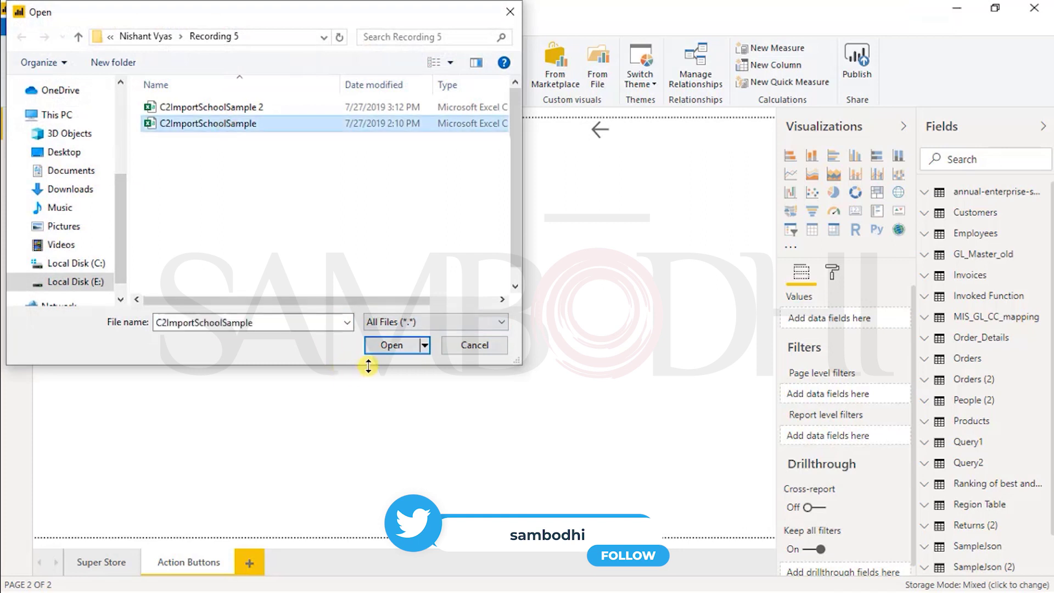
left_click(214, 126)
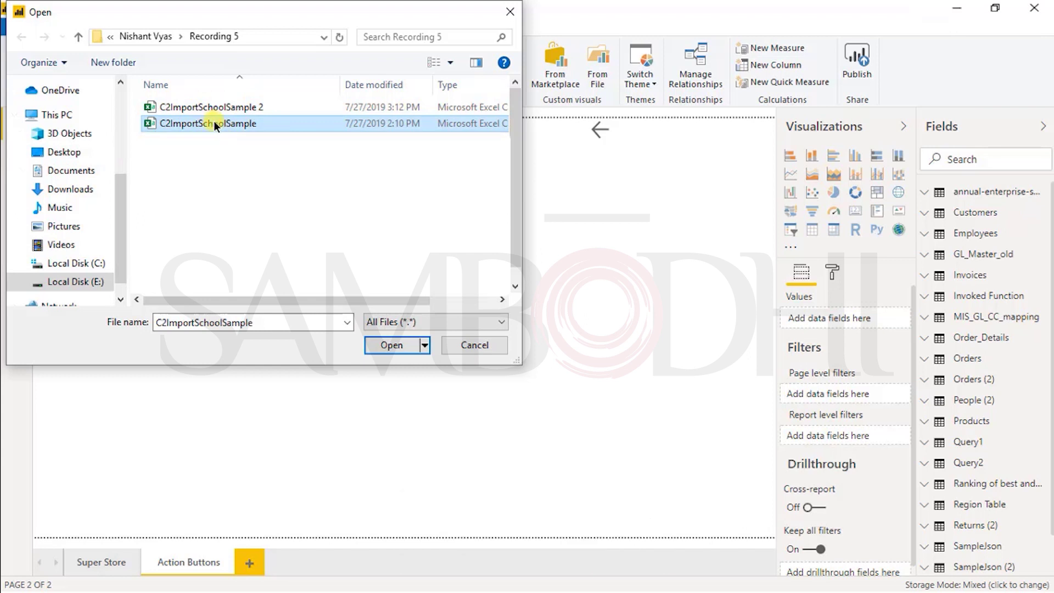
left_click(394, 348)
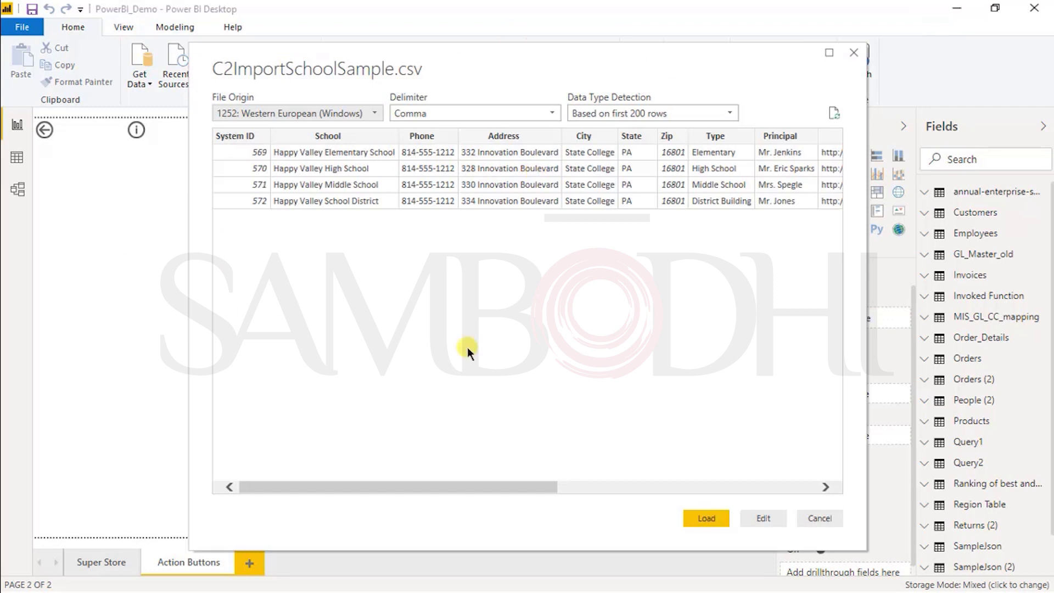
left_click_drag(484, 490, 756, 465)
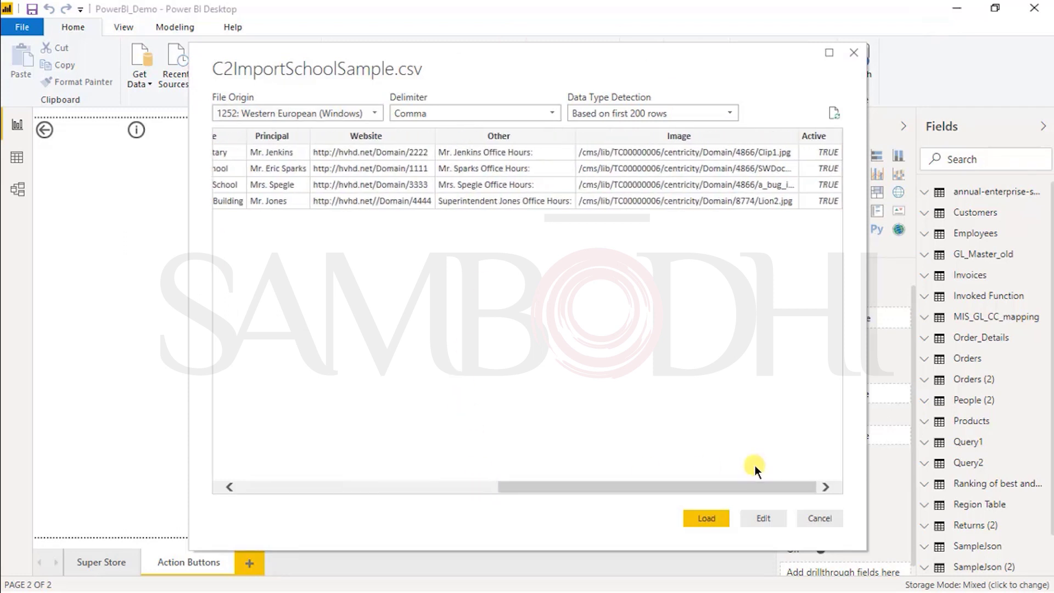
left_click(700, 521)
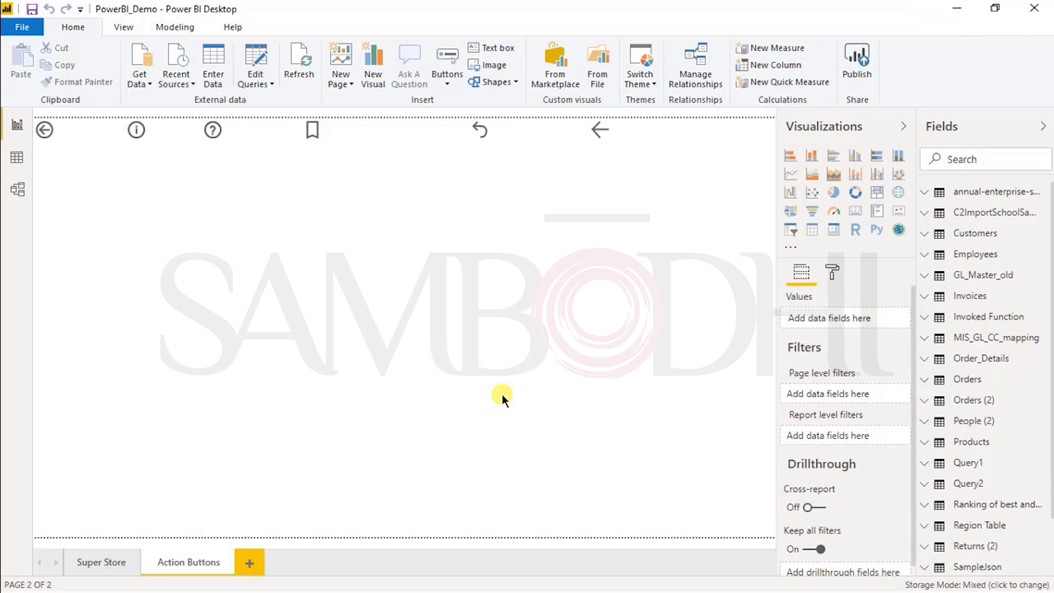
- Expand the fields of the C2ImportSchoolSample table and examine its rows in the data view
scroll(941, 467, "down", 1)
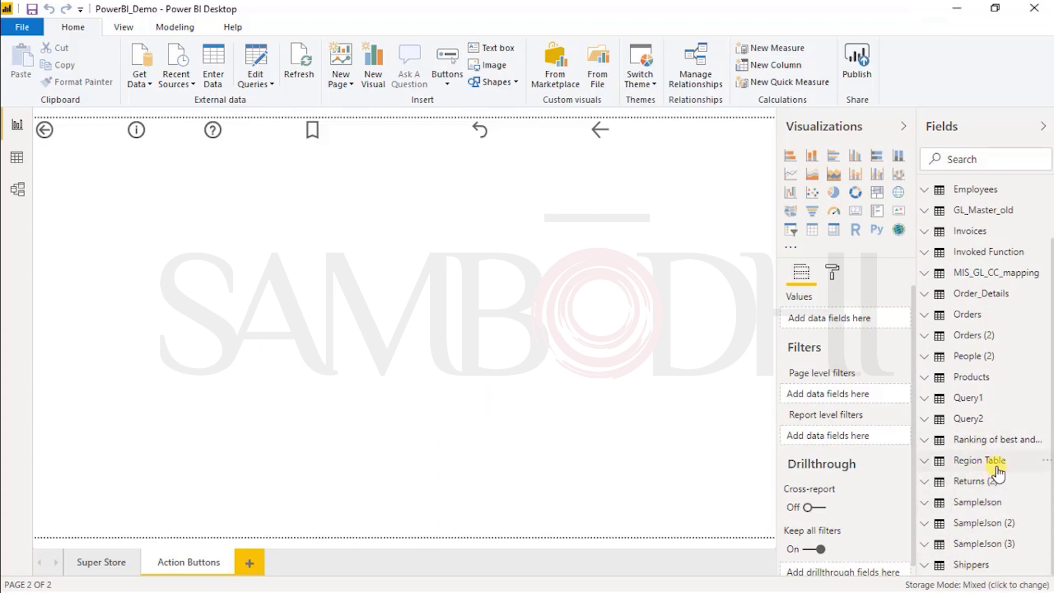
scroll(1009, 327, "up", 1)
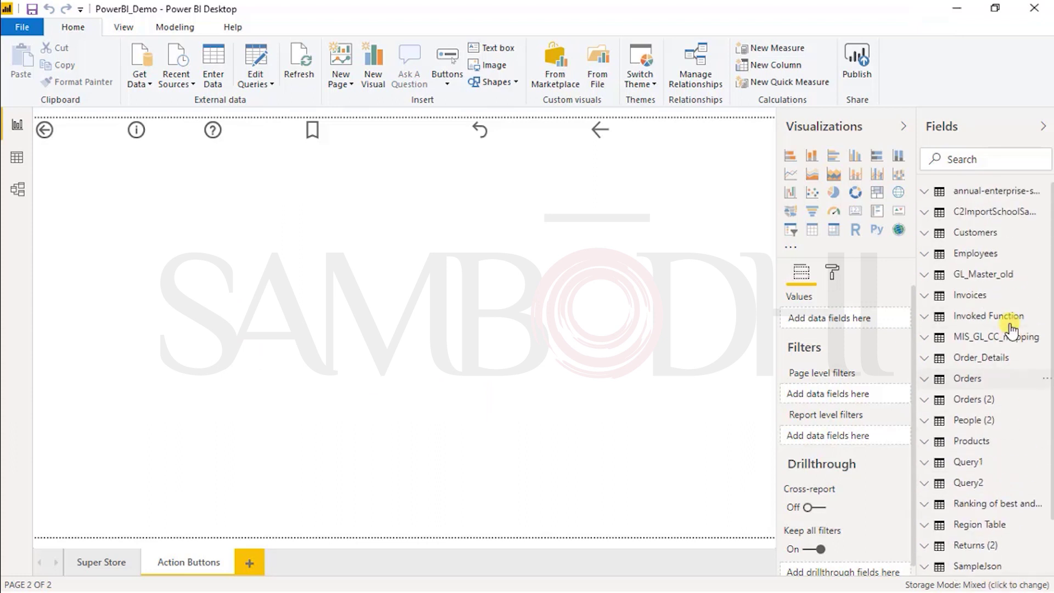
left_click(1007, 216)
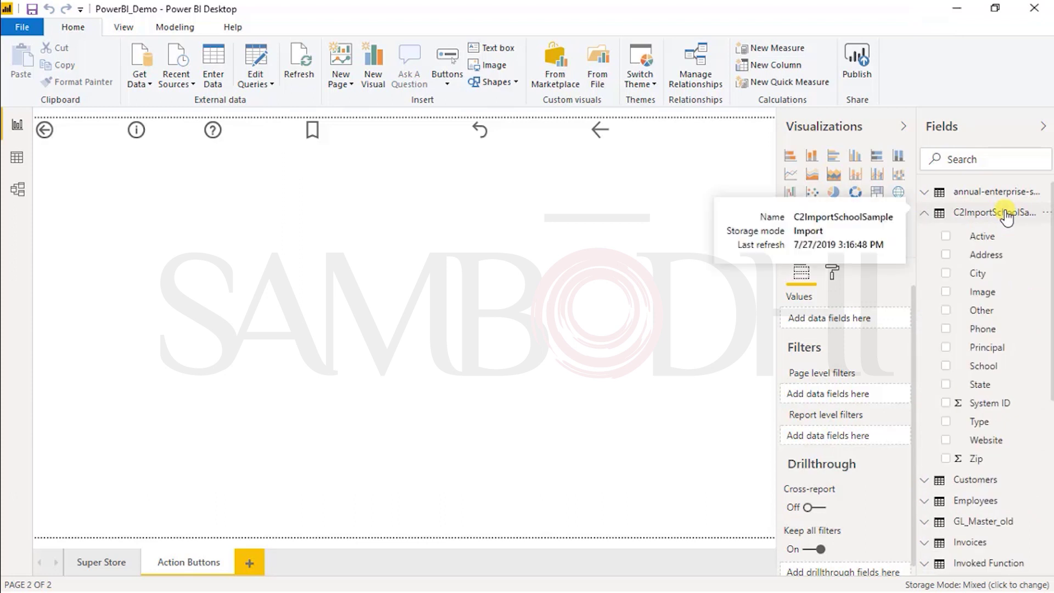
left_click(12, 157)
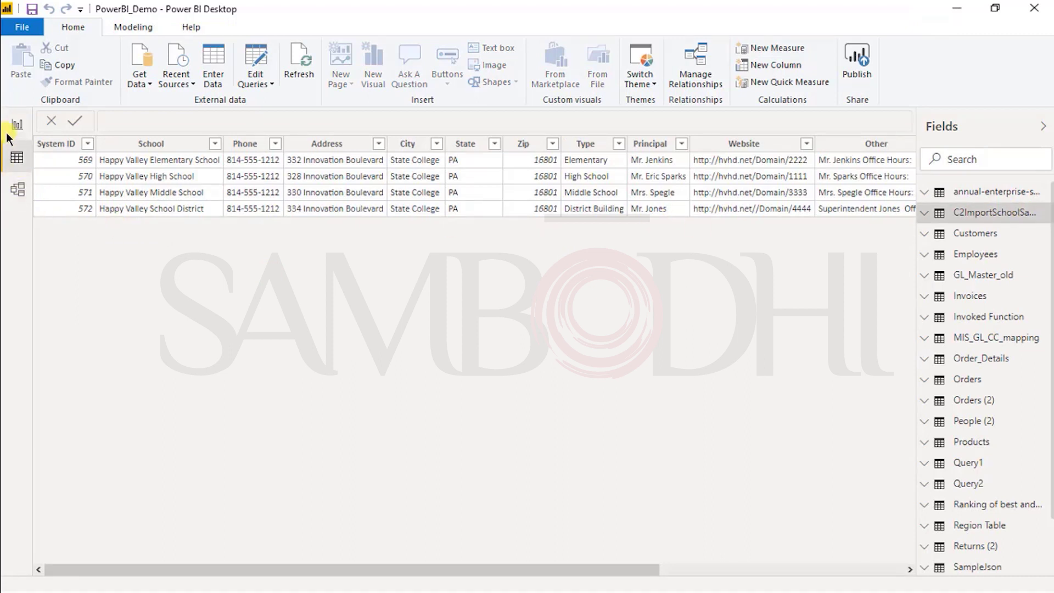
right_click(958, 218)
left_click(668, 344)
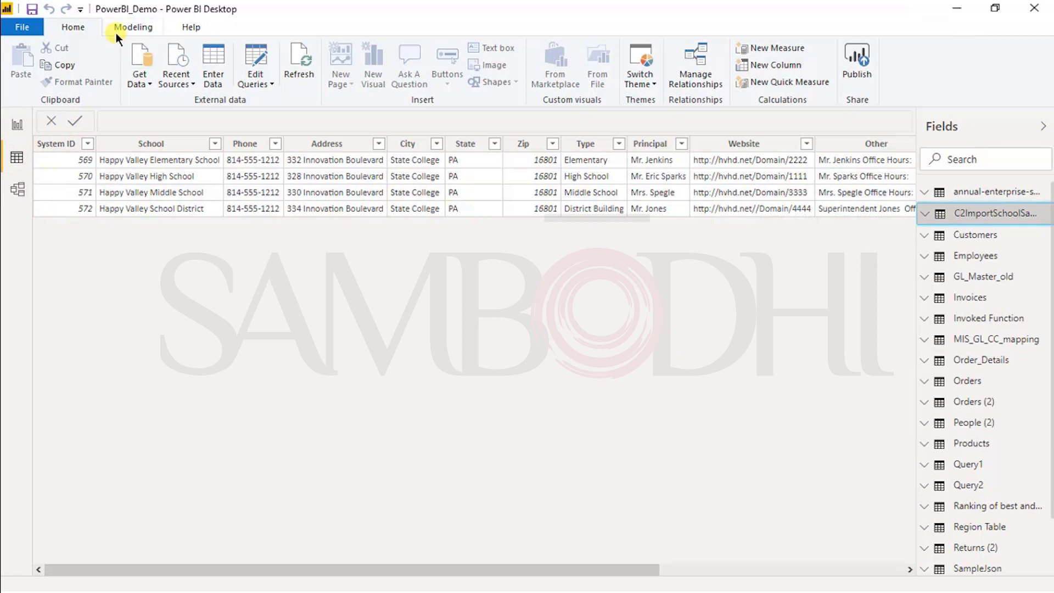
- Check the C2ImportSchoolSample table's properties in the model view and return to its data rows
left_click(135, 30)
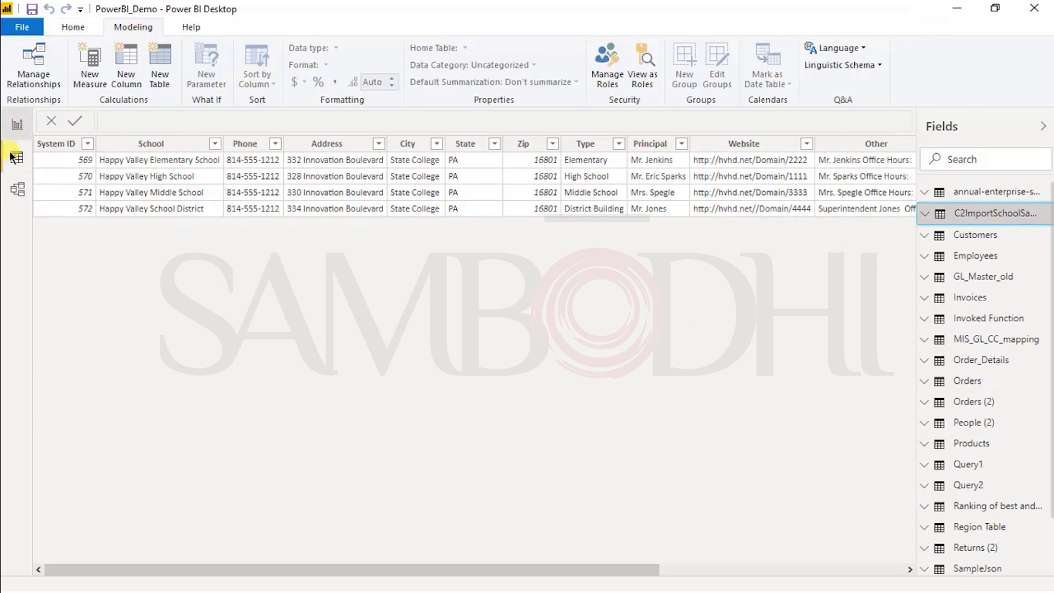
left_click(17, 126)
left_click(18, 189)
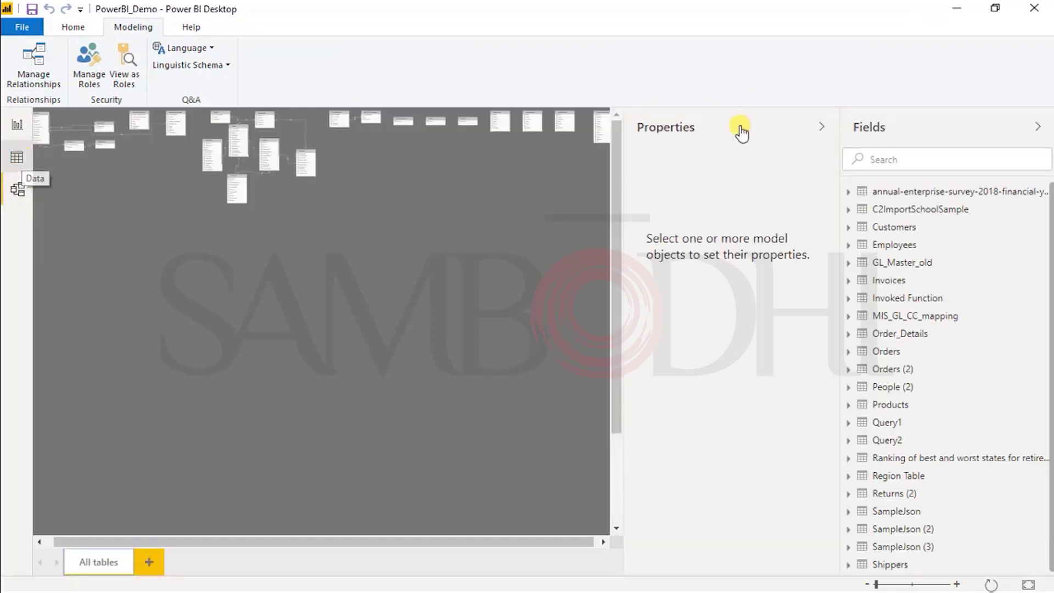
left_click(862, 214)
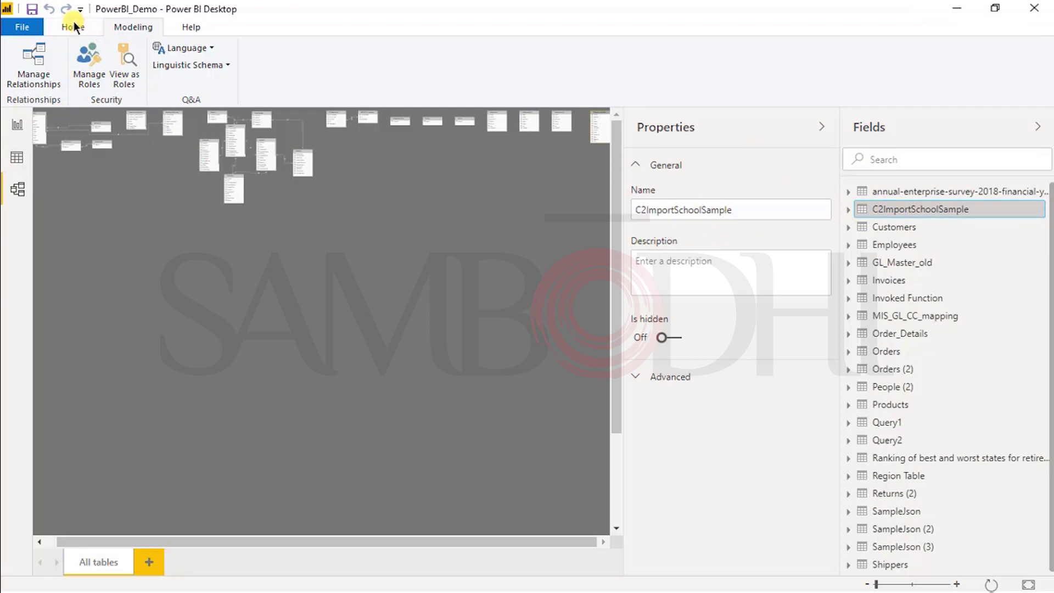
left_click(16, 158)
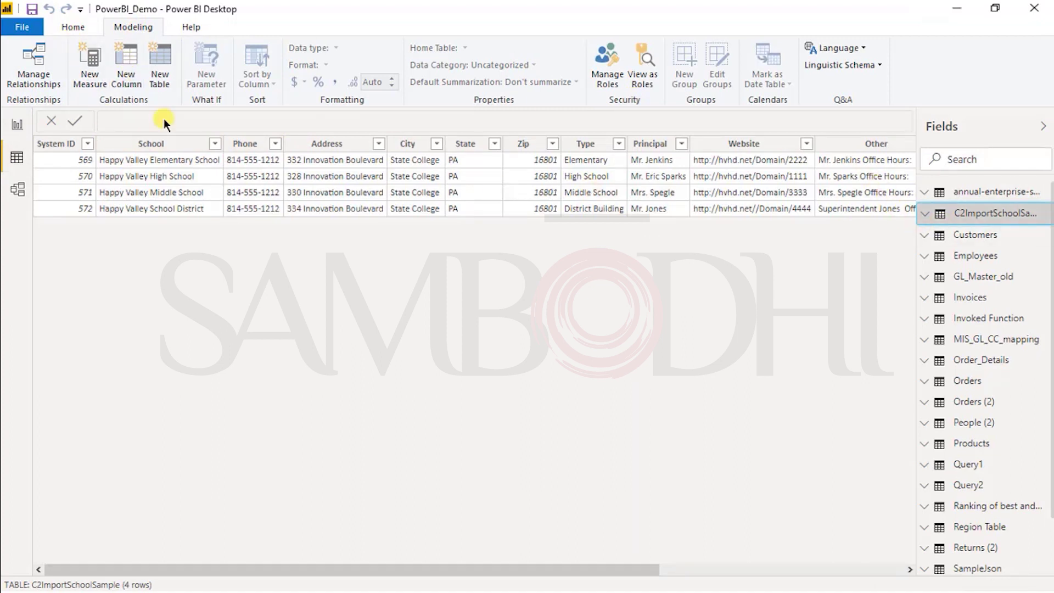
left_click(65, 27)
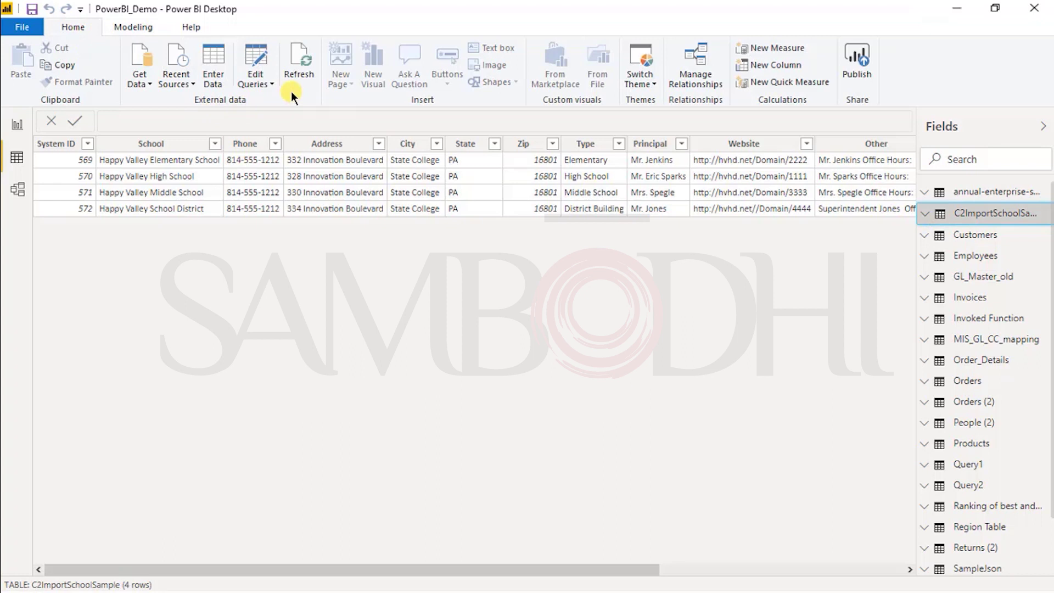
left_click(268, 78)
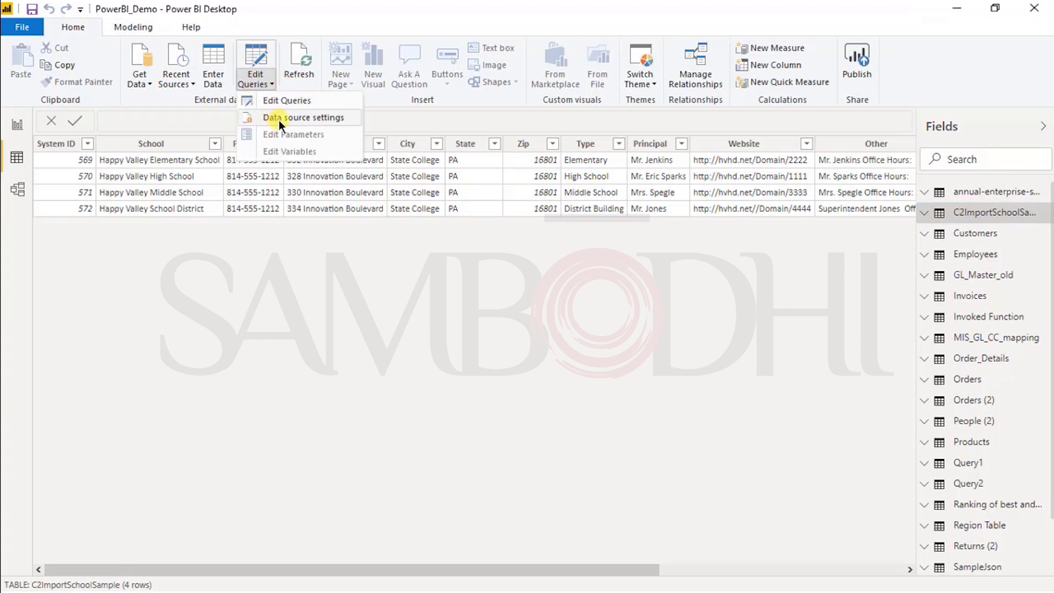
left_click(417, 258)
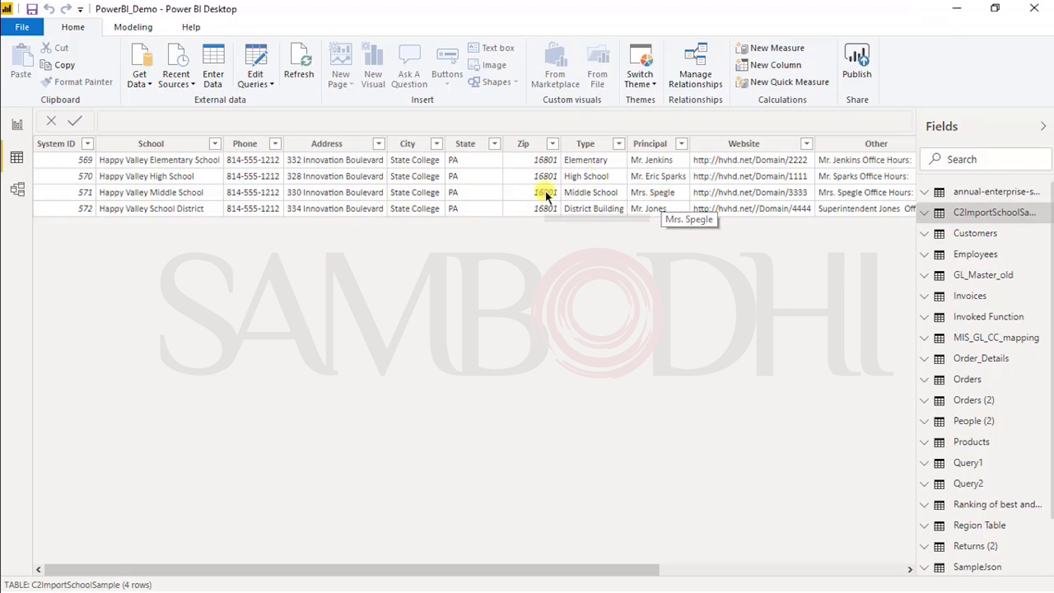
- Apply the Whole number format to the Zip column of the C2ImportSchoolSample table
left_click(523, 146)
right_click(524, 147)
left_click(470, 225)
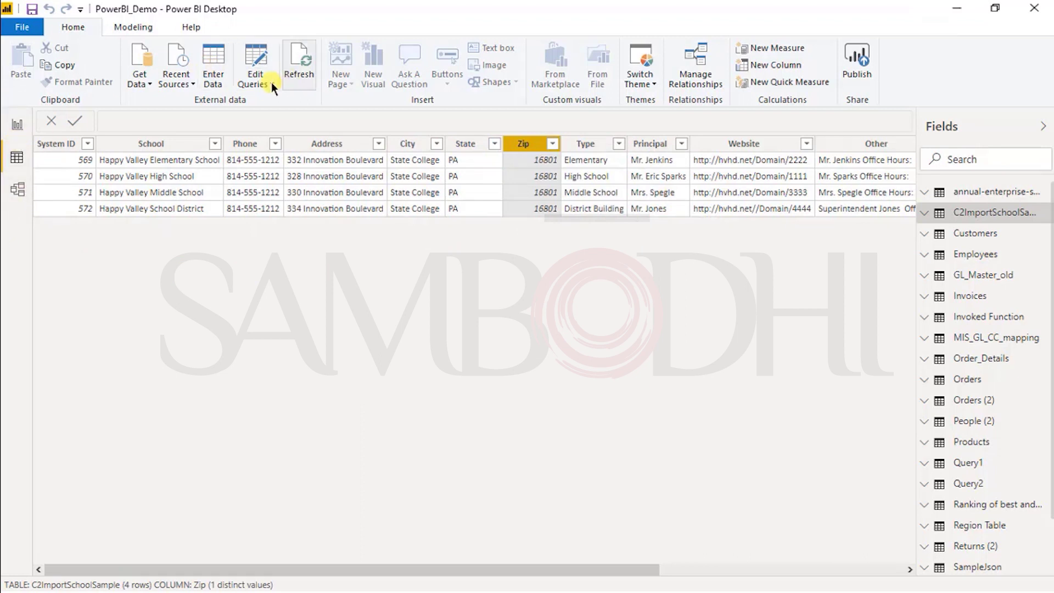
left_click(220, 84)
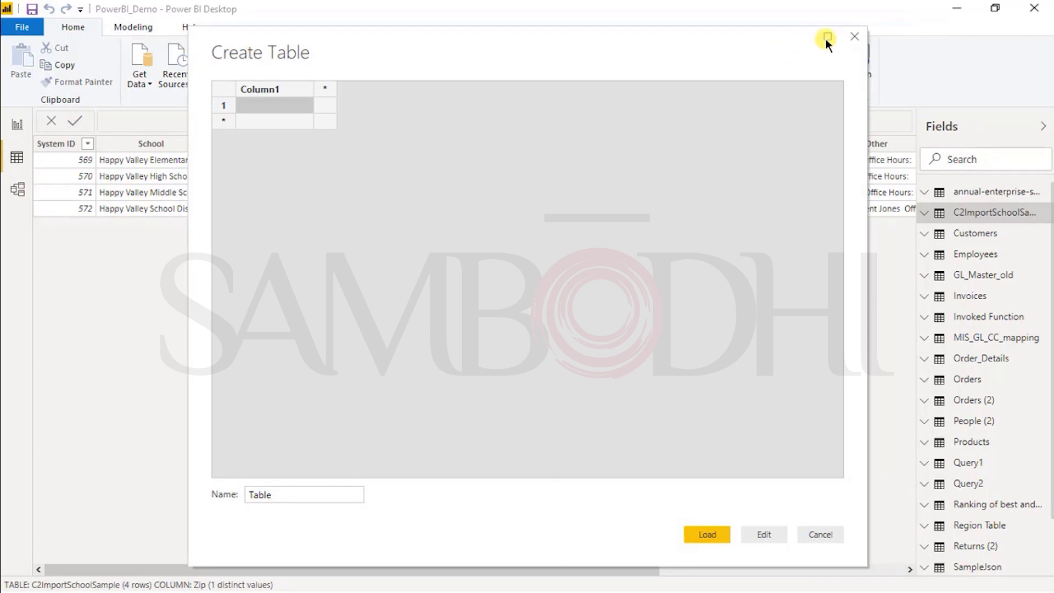
left_click(854, 36)
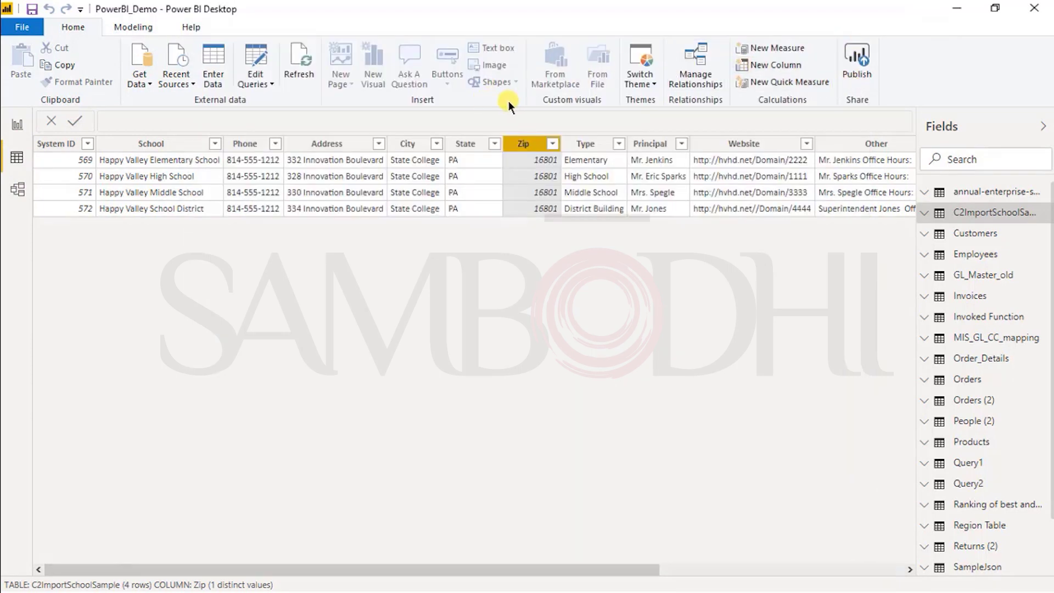
left_click(129, 30)
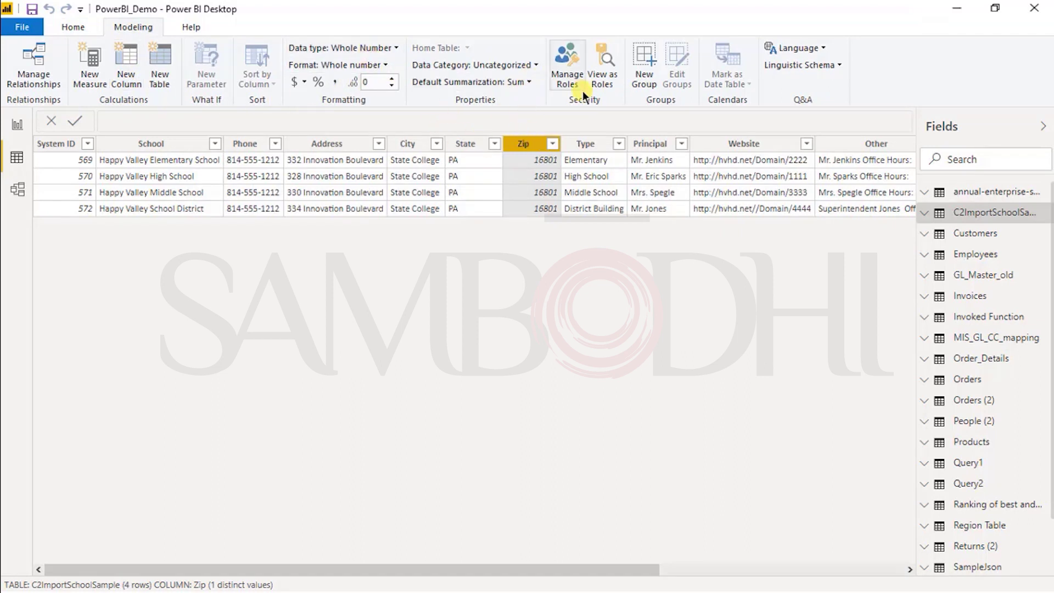
left_click(363, 64)
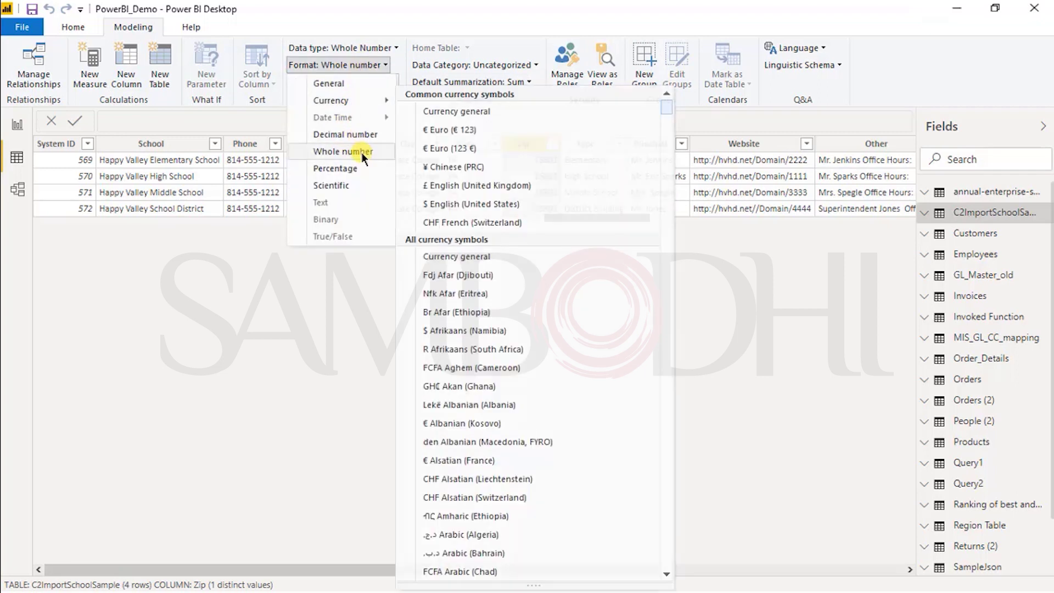
left_click(361, 153)
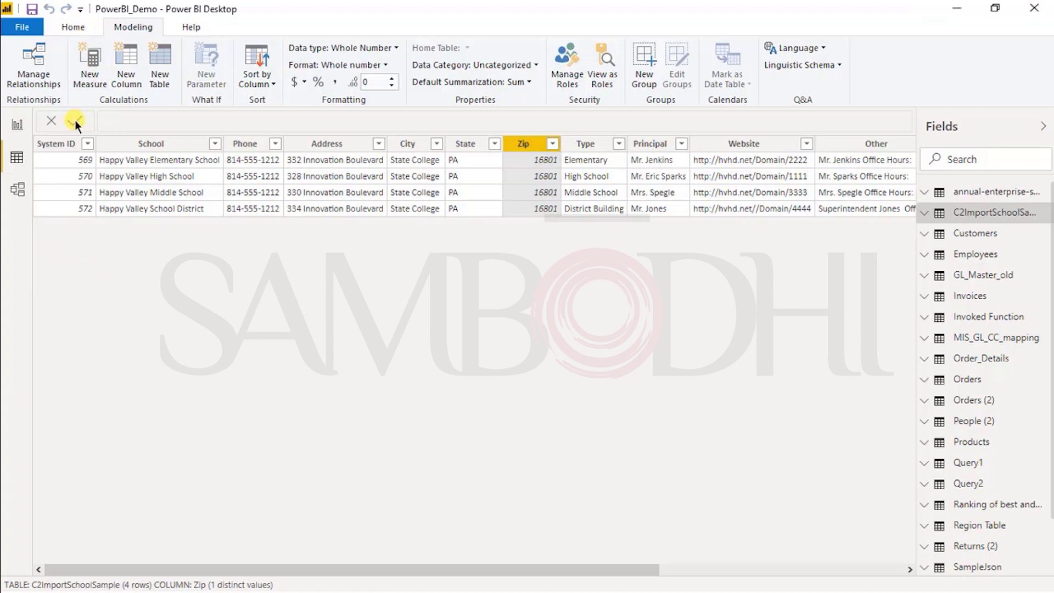
- View the rows of the Customers table and the model's relationship diagram
left_click(955, 233)
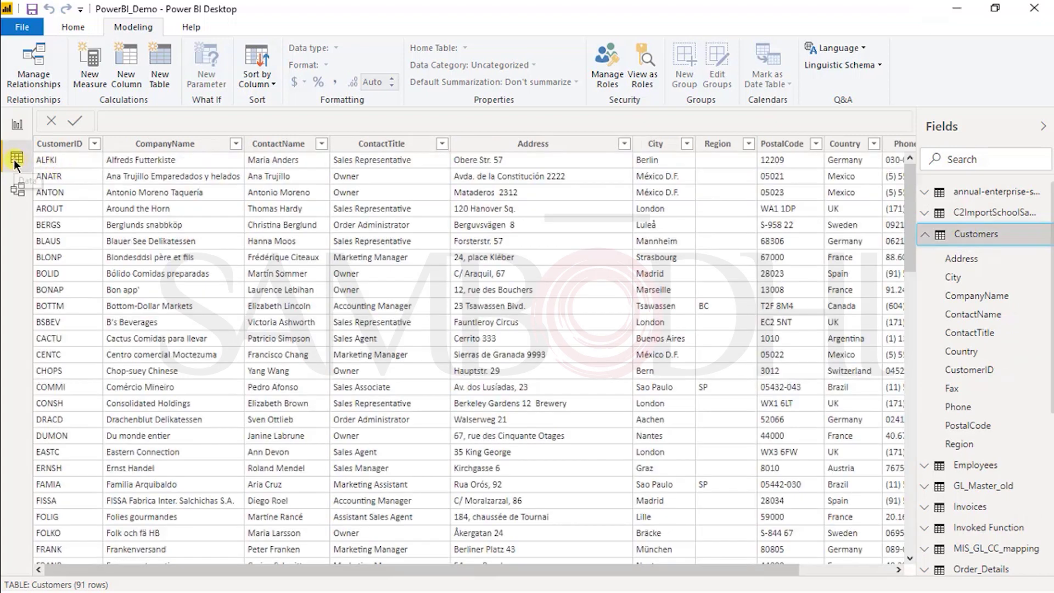
left_click(12, 188)
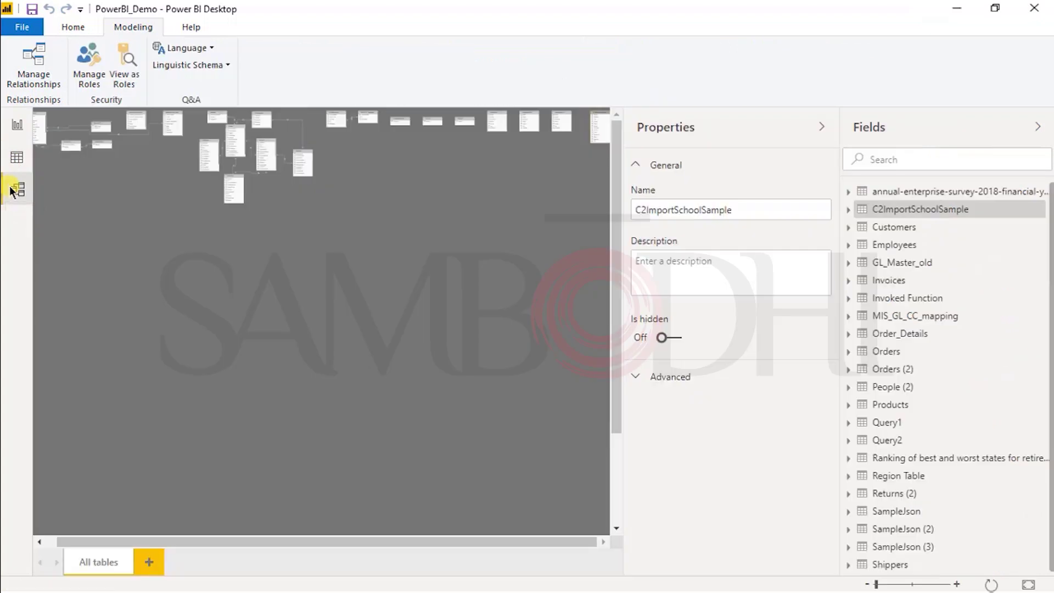
- Return to the report view and open the C2ImportSchoolSample table's query for editing in Power Query Editor
left_click(18, 126)
left_click(249, 30)
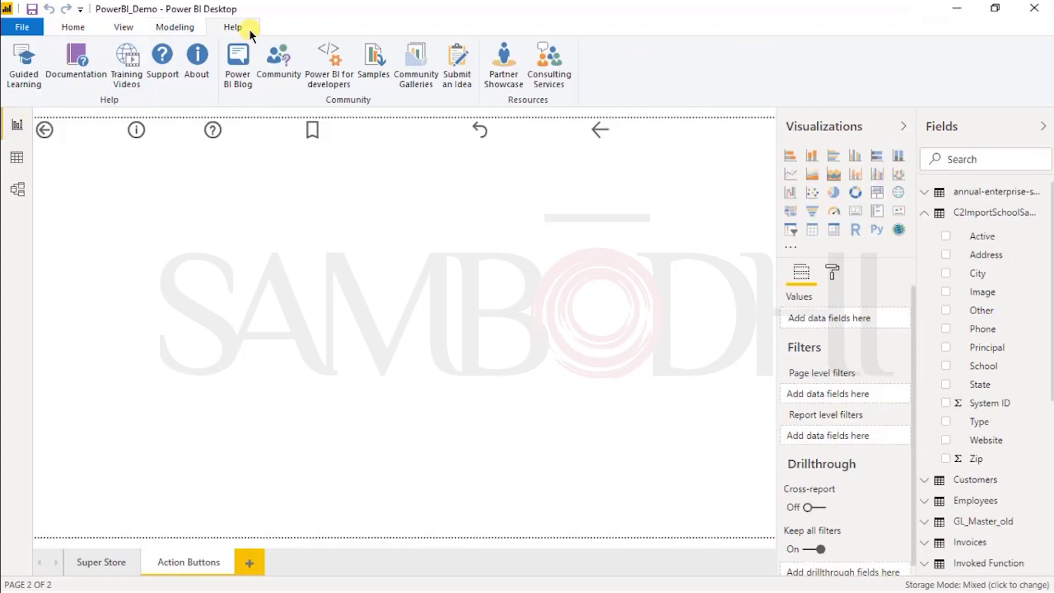
left_click(184, 30)
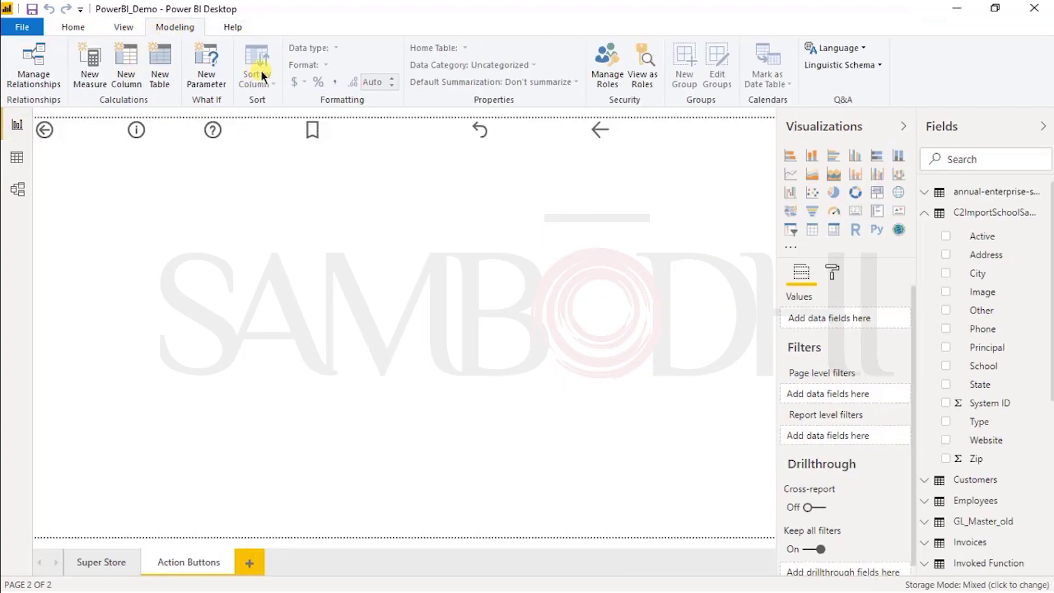
left_click(949, 216)
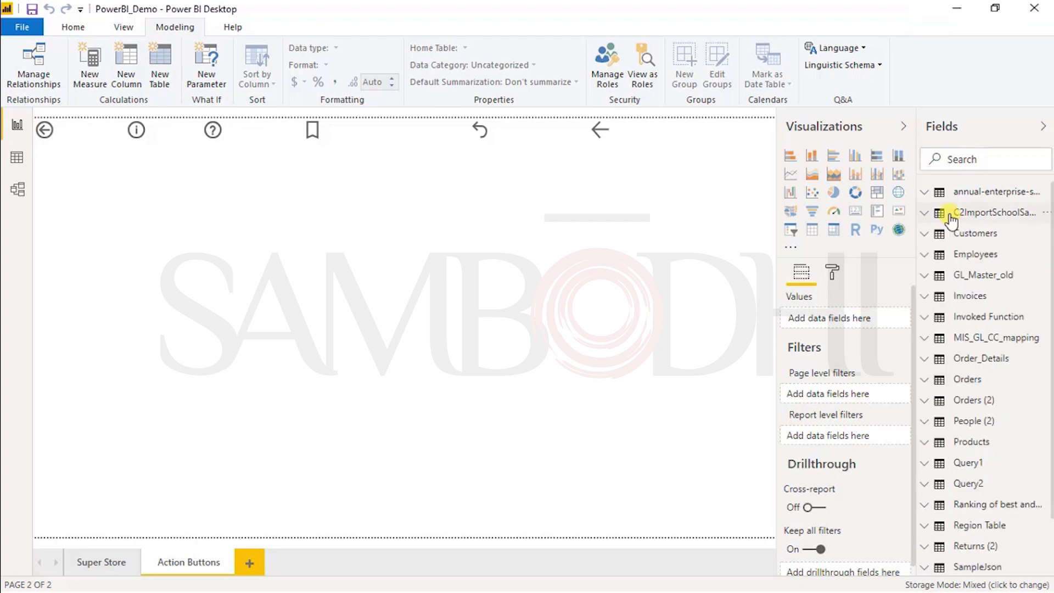
right_click(964, 219)
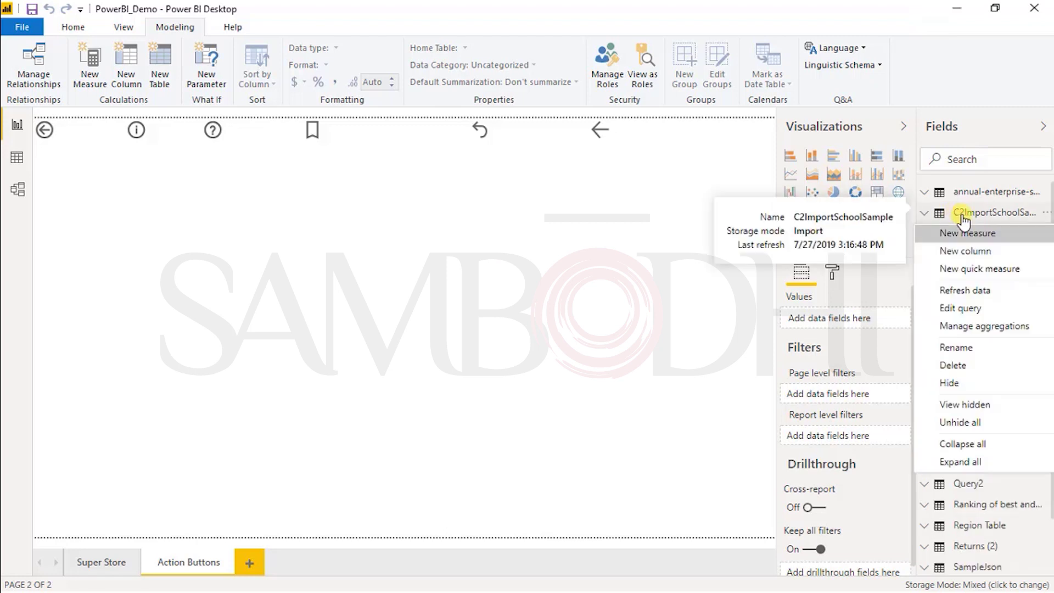
left_click(961, 311)
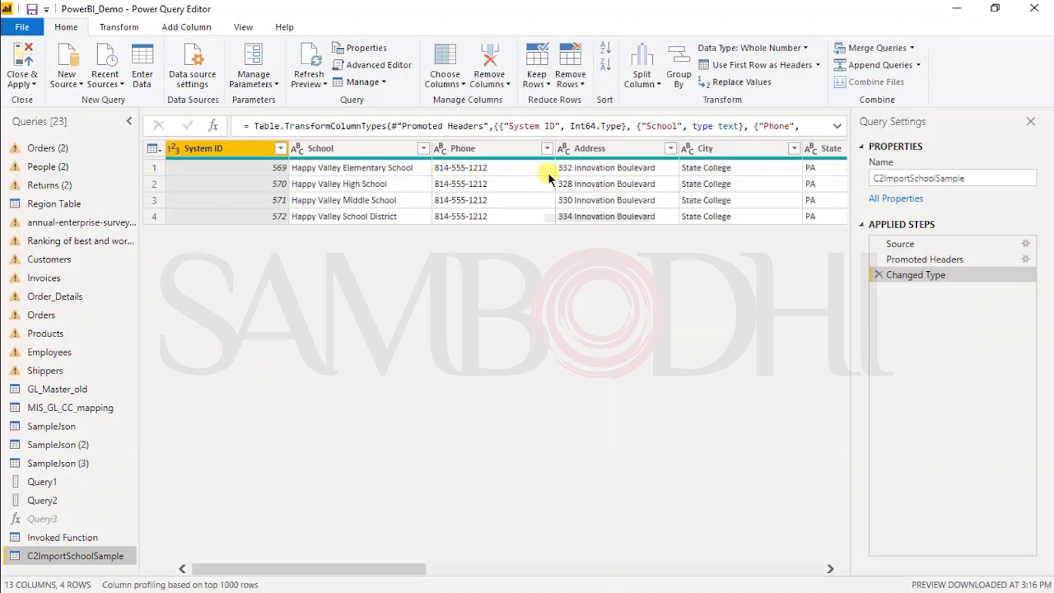
- Remove the Active column from the C2ImportSchoolSample query
left_click_drag(334, 558, 469, 558)
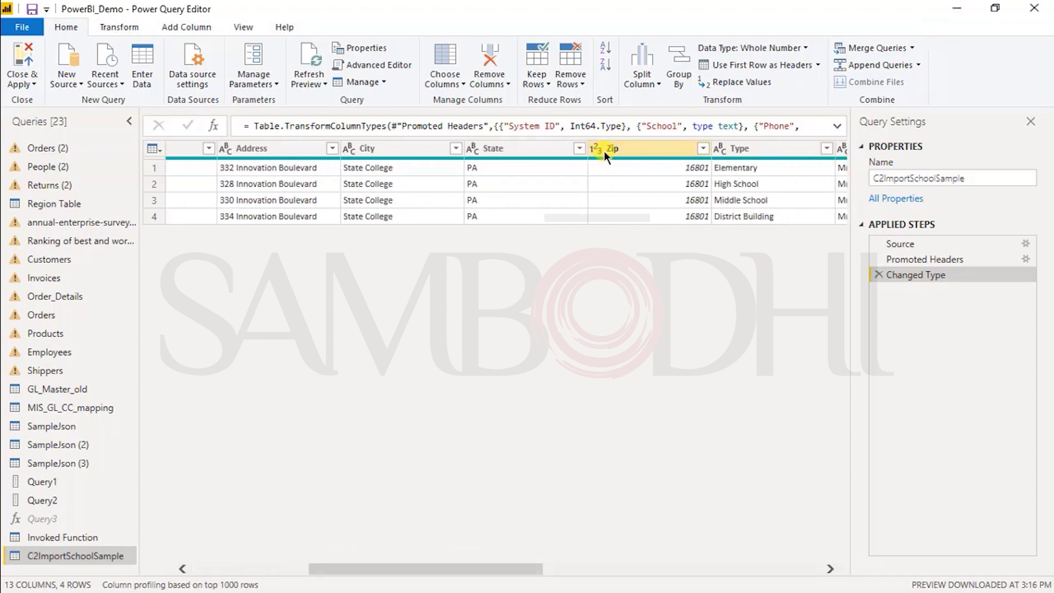
left_click_drag(536, 569, 832, 564)
right_click(787, 152)
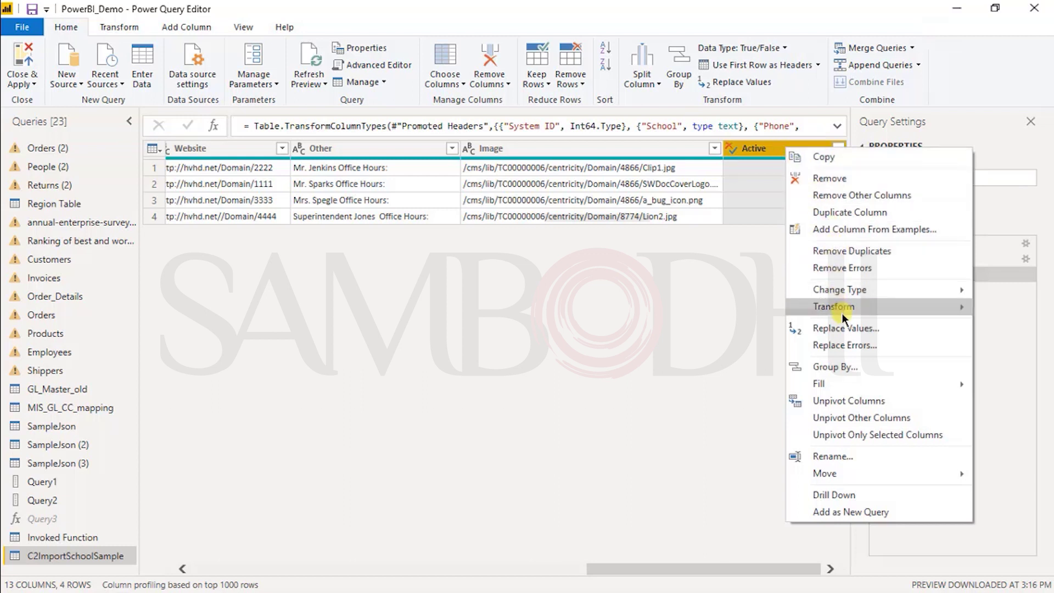
mouse_move(845, 306)
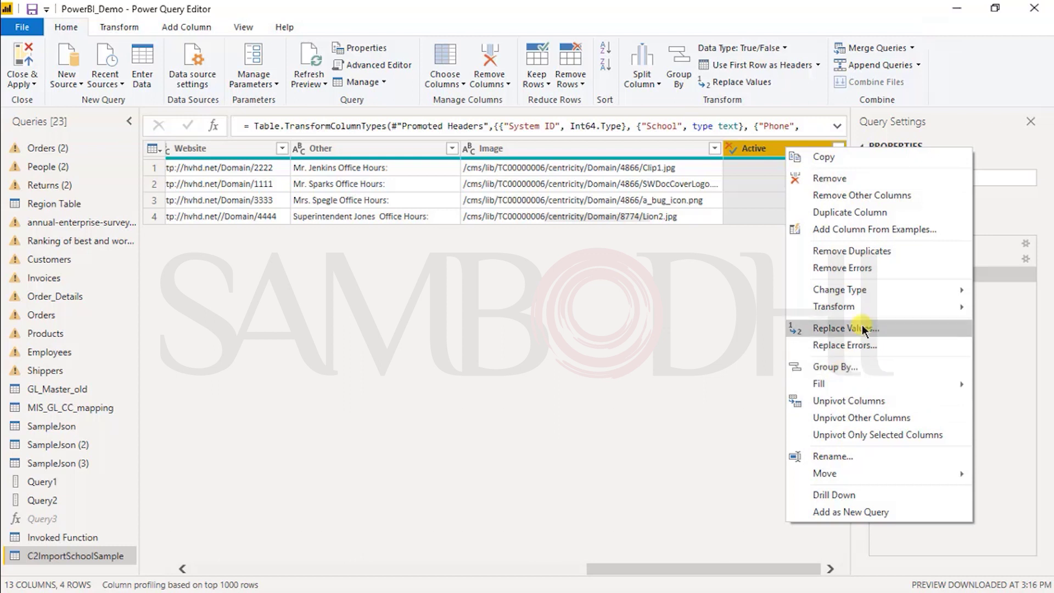
left_click(680, 378)
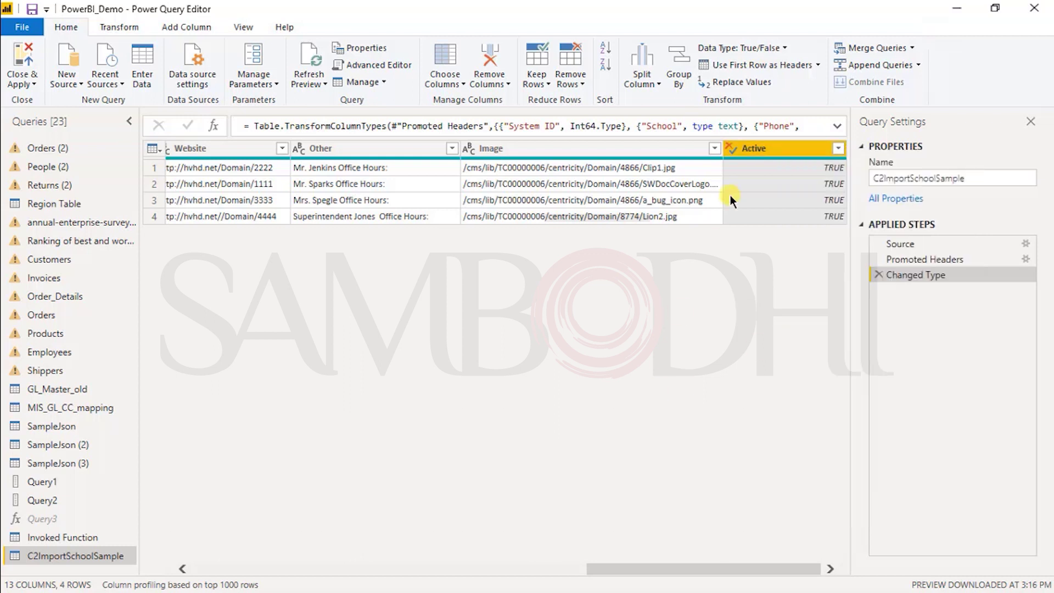
right_click(755, 144)
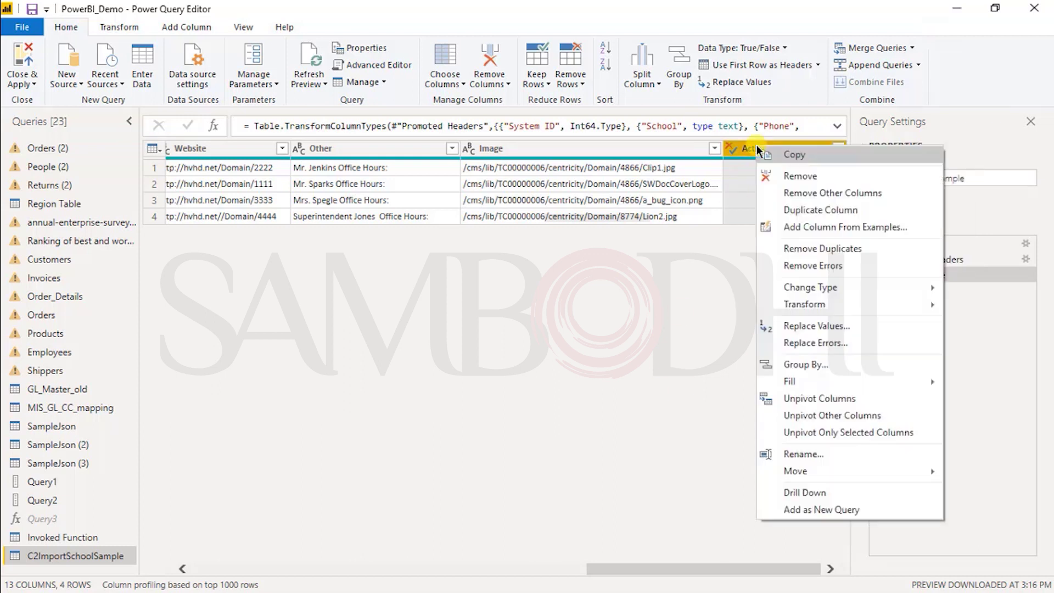
left_click(798, 175)
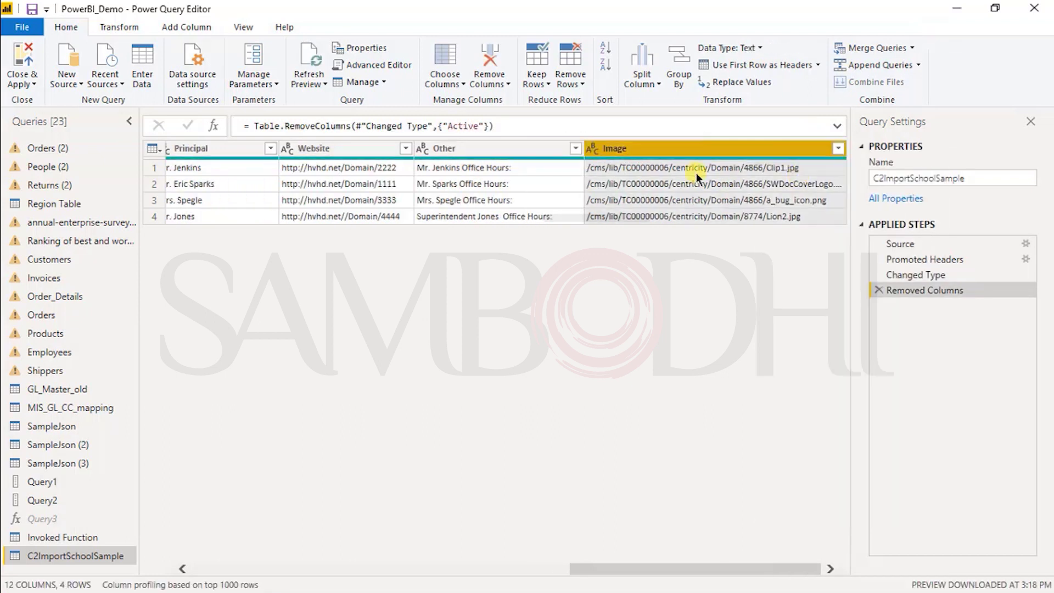
- Replace every colon (:) with nothing in the values of the Other column
right_click(696, 146)
left_click(473, 287)
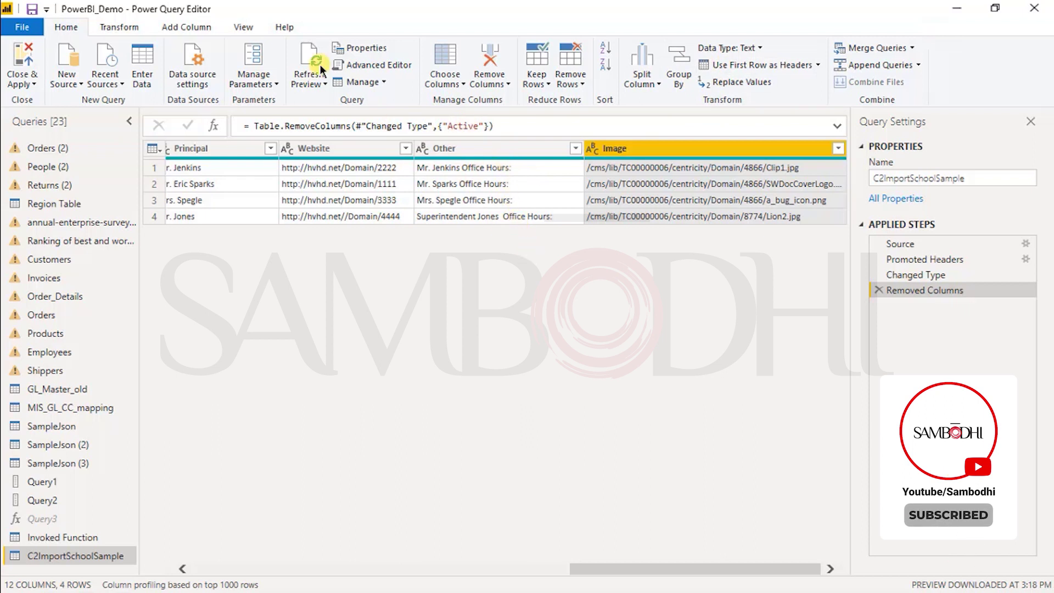
left_click(737, 81)
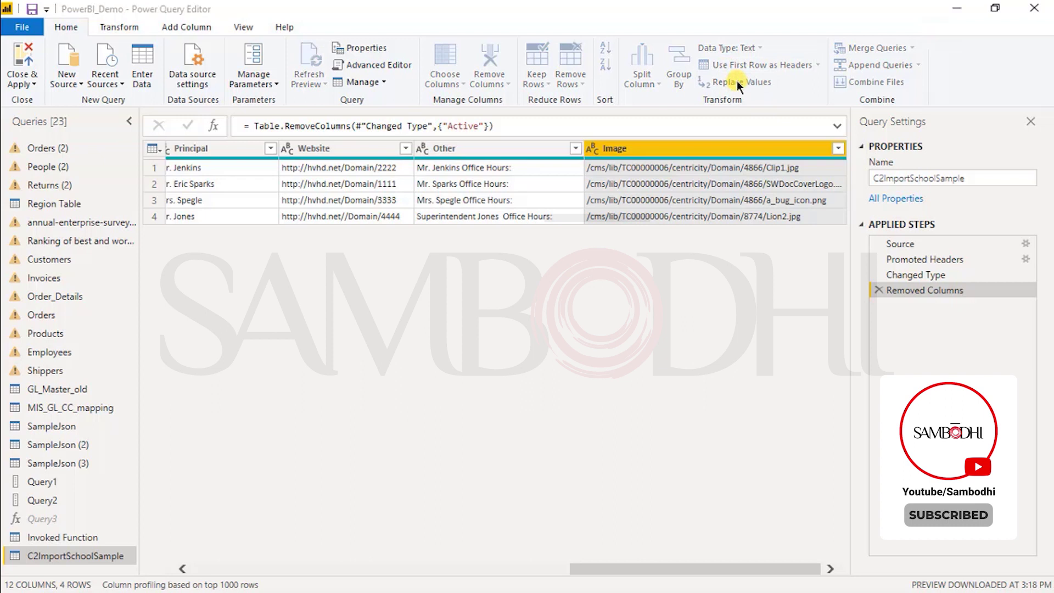
left_click(772, 194)
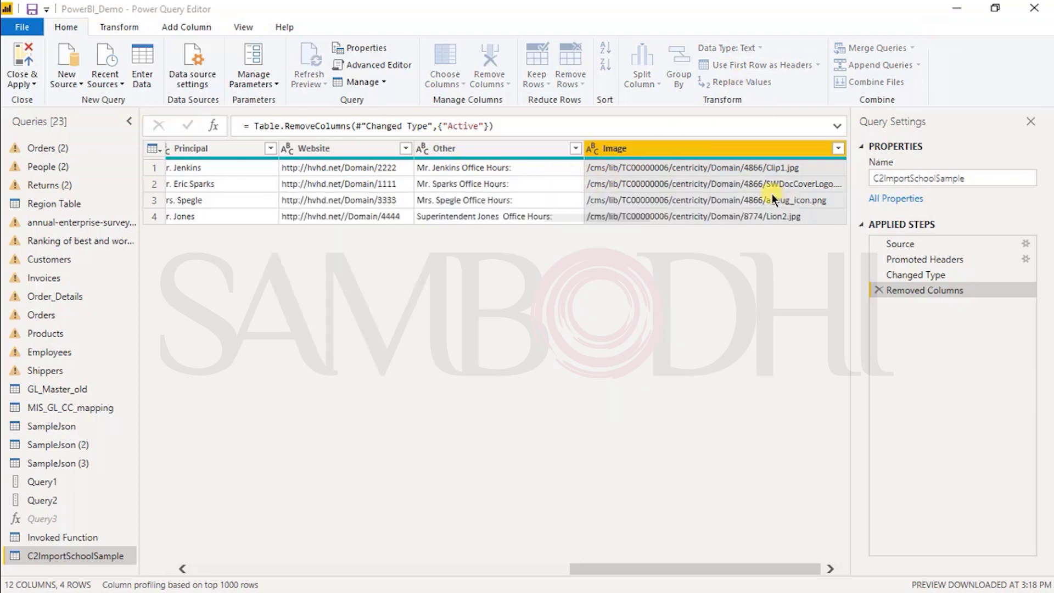
left_click(533, 153)
left_click(739, 80)
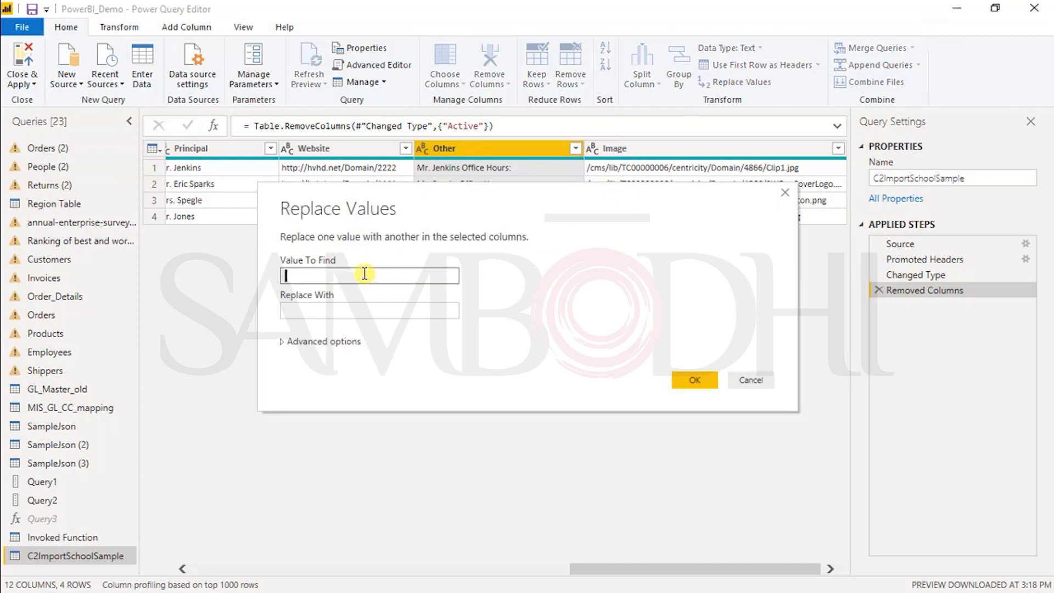
type(":")
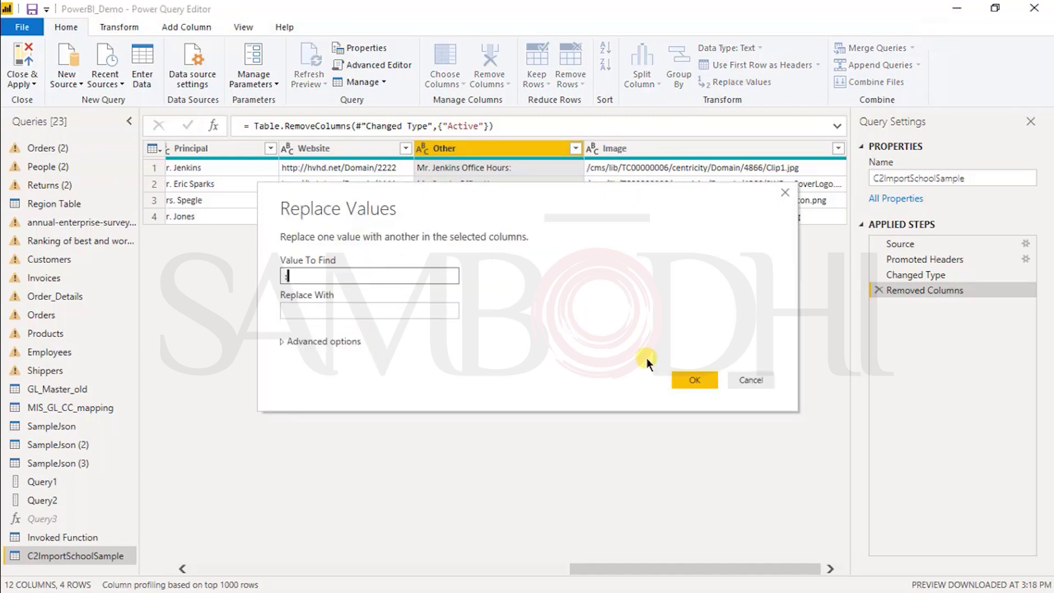
left_click(690, 376)
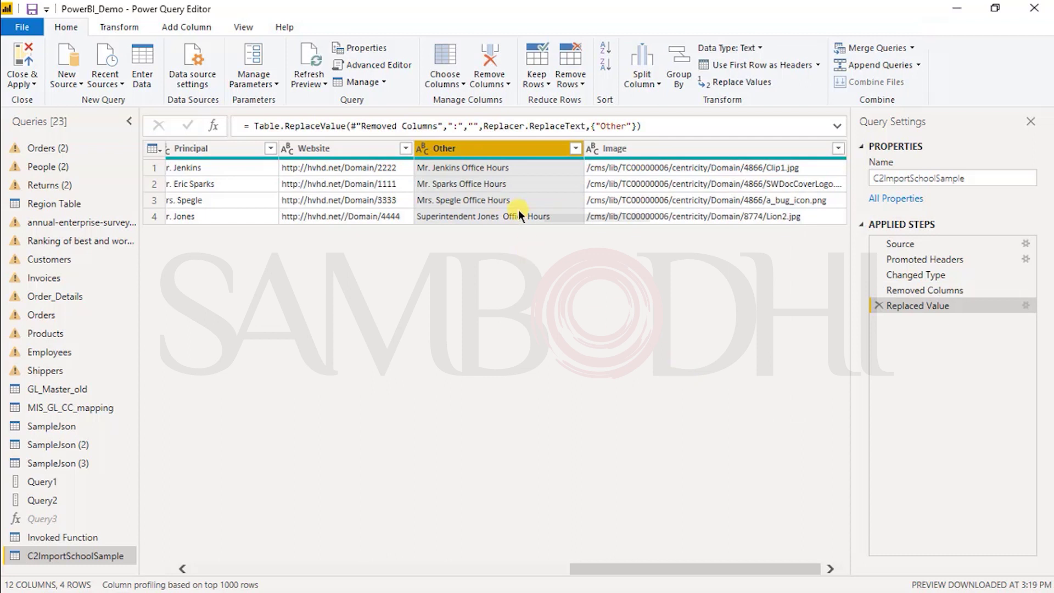
- Try to replace every hyphen (-) with nothing in the values of the Phone column
left_click_drag(630, 570, 160, 564)
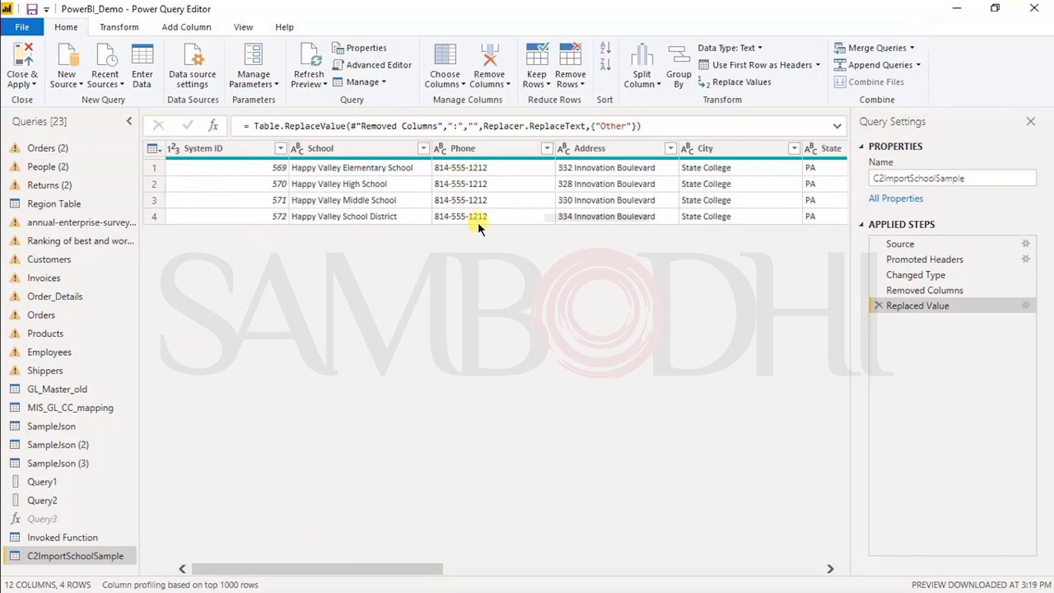
left_click(522, 149)
left_click(752, 82)
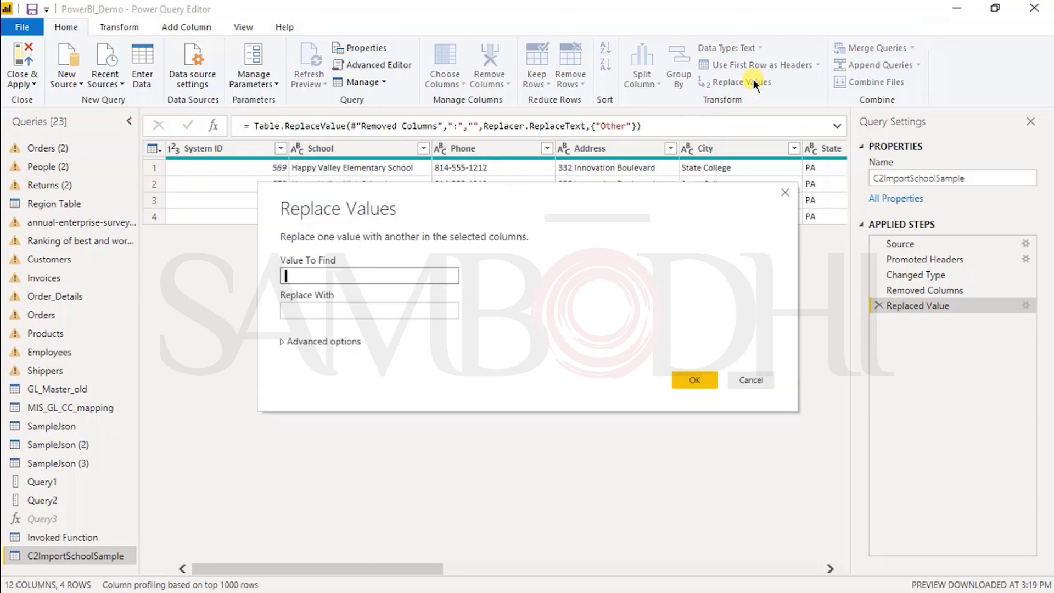
type("-")
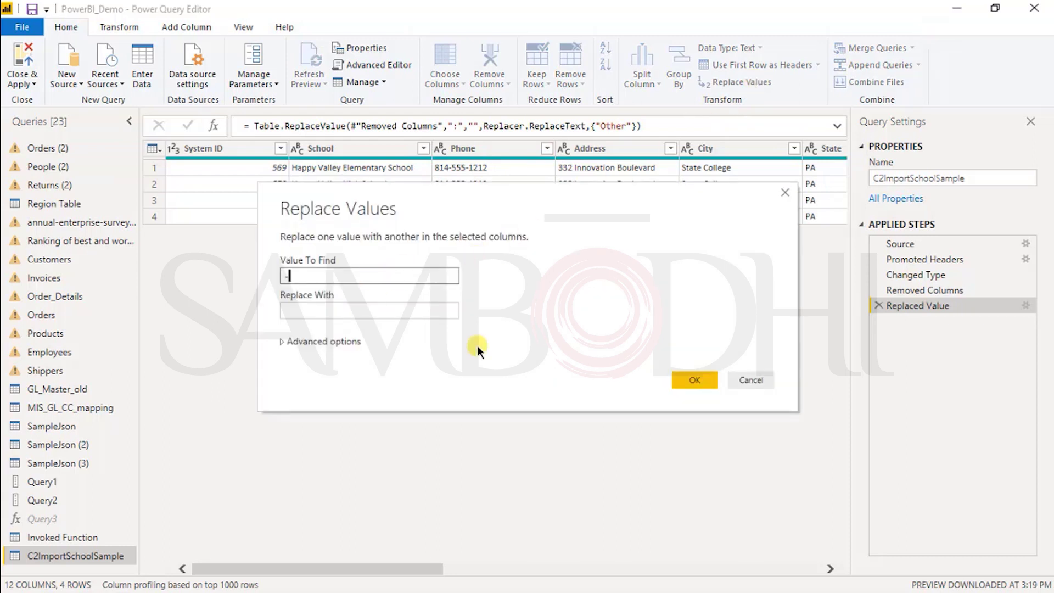
left_click(698, 376)
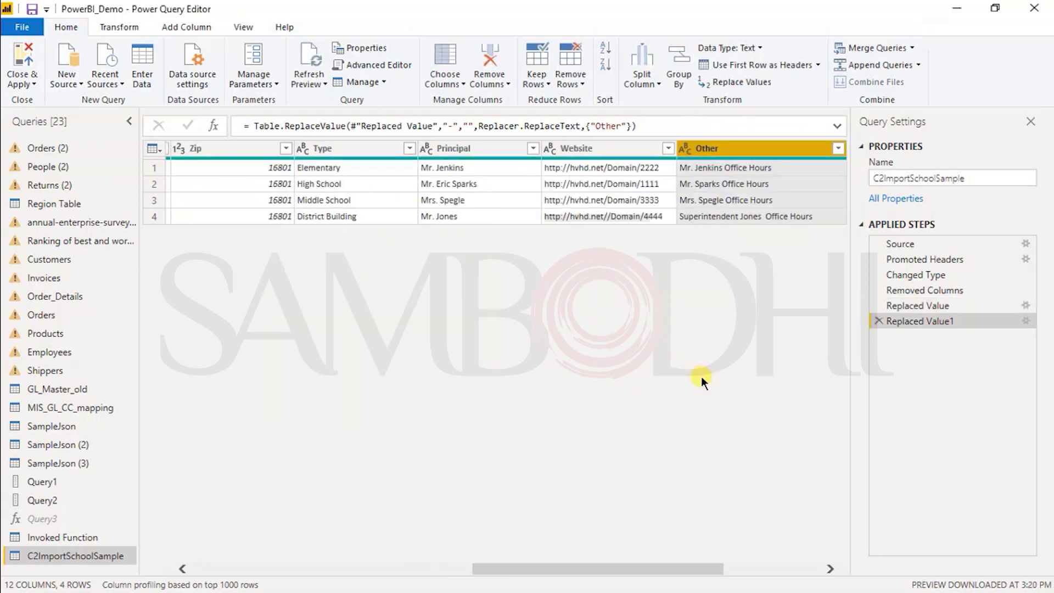
- Check which column the hyphen replacement targets and delete that Replaced Value1 step from the query
left_click_drag(584, 569, 242, 582)
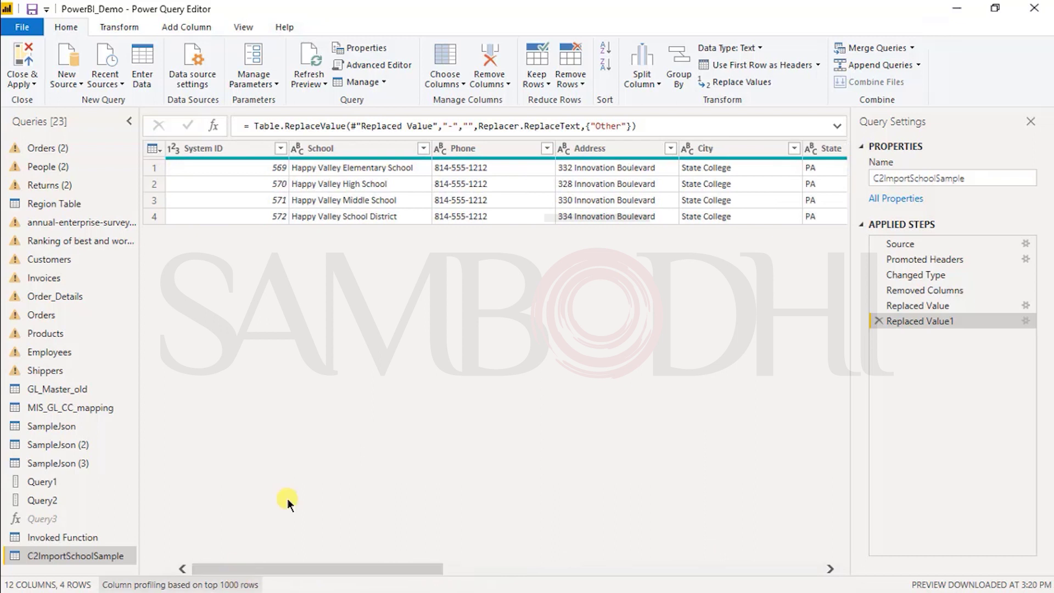
left_click(655, 125)
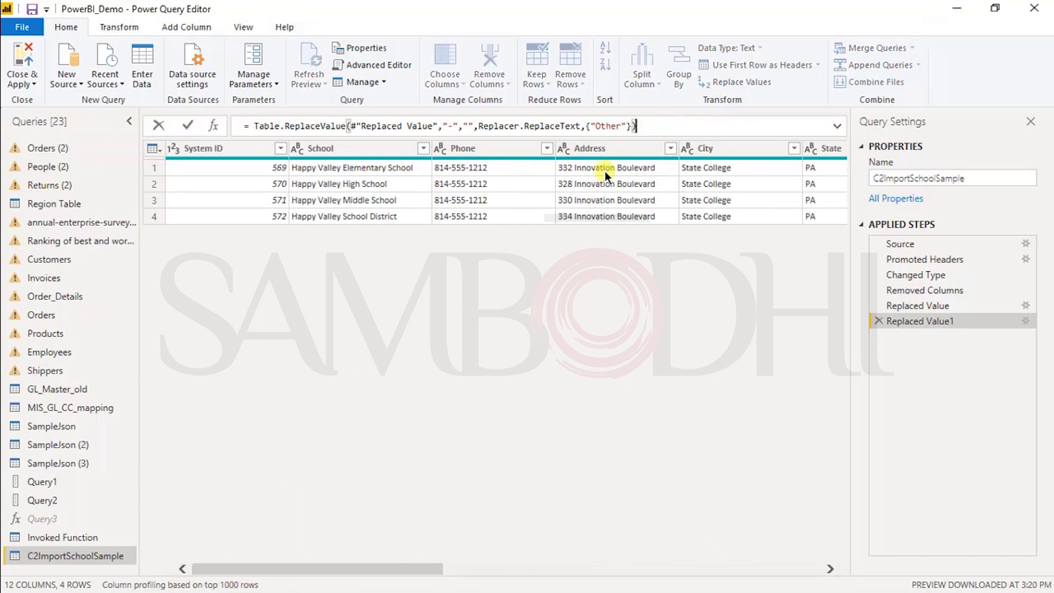
left_click(424, 569)
left_click_drag(420, 568, 310, 574)
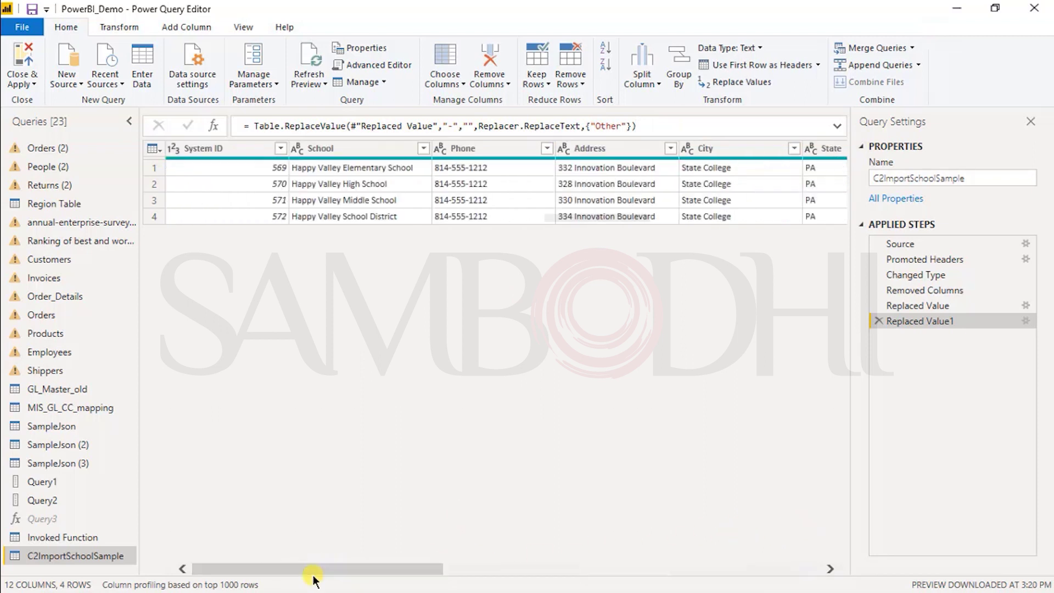
left_click(874, 320)
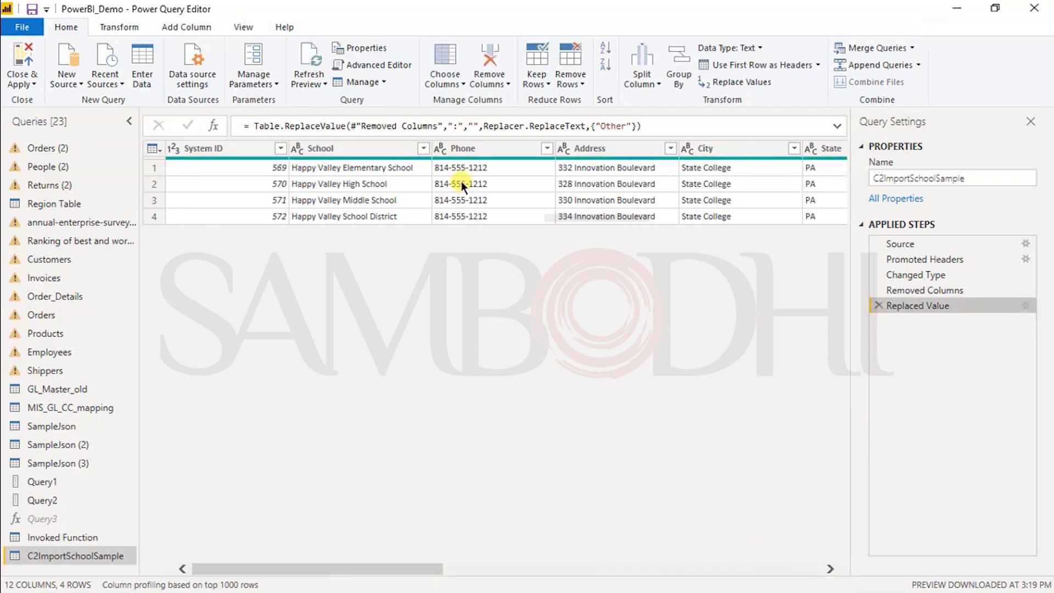
- Replace every hyphen (-) with nothing in the values of the Phone column
left_click(461, 151)
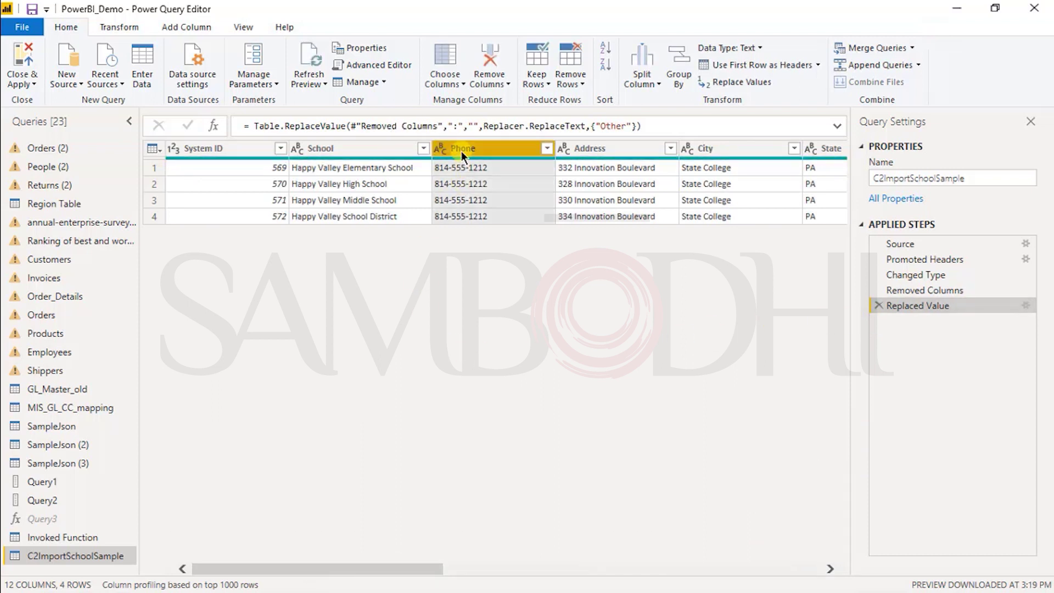
left_click(725, 83)
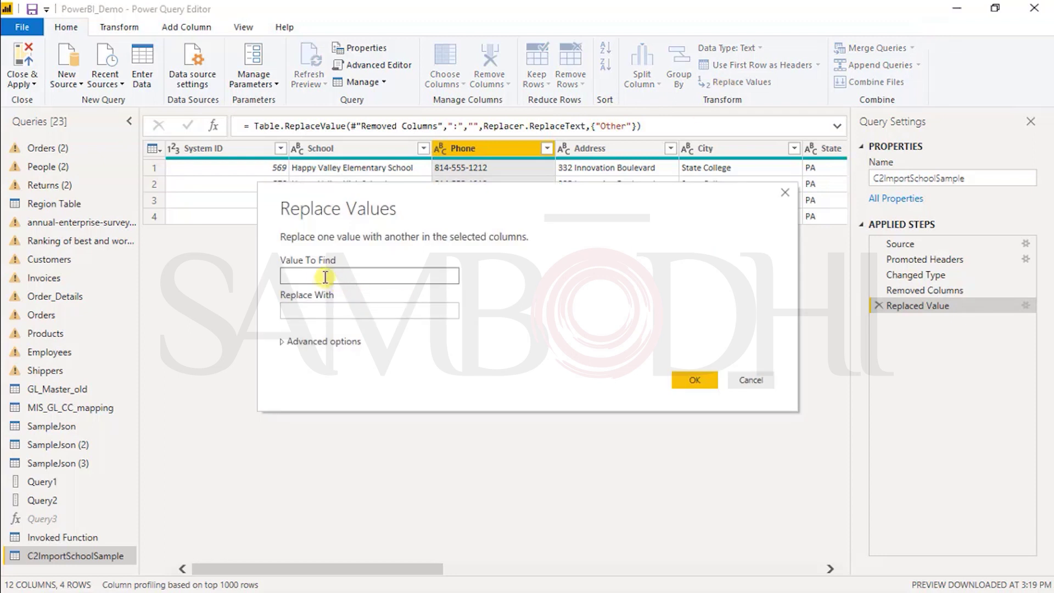
type("-")
left_click(325, 316)
left_click(695, 378)
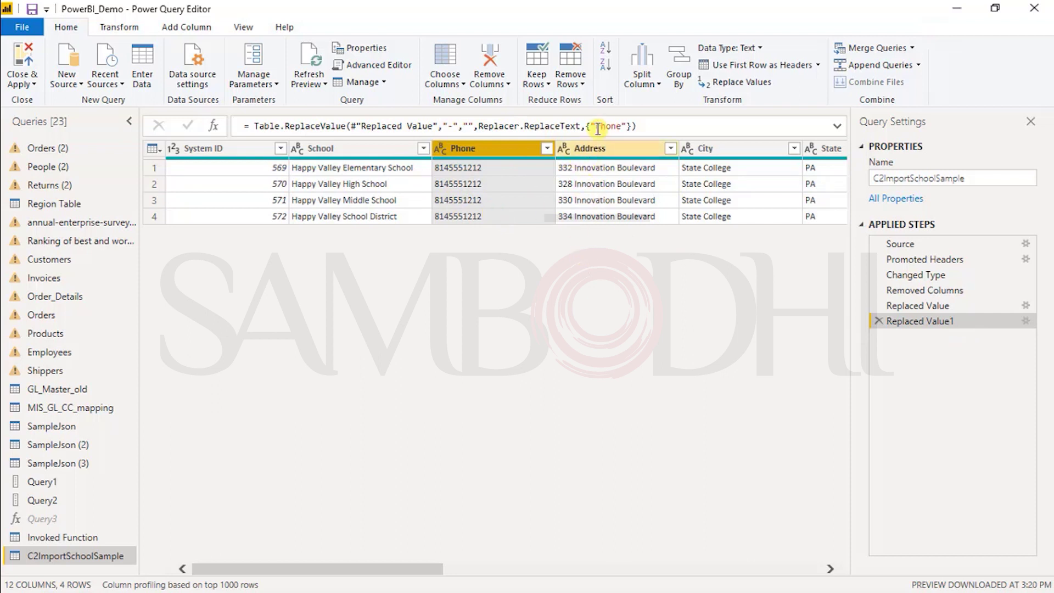
- Split the Address column by number of characters, using 3 characters, once, as far left as possible
right_click(646, 153)
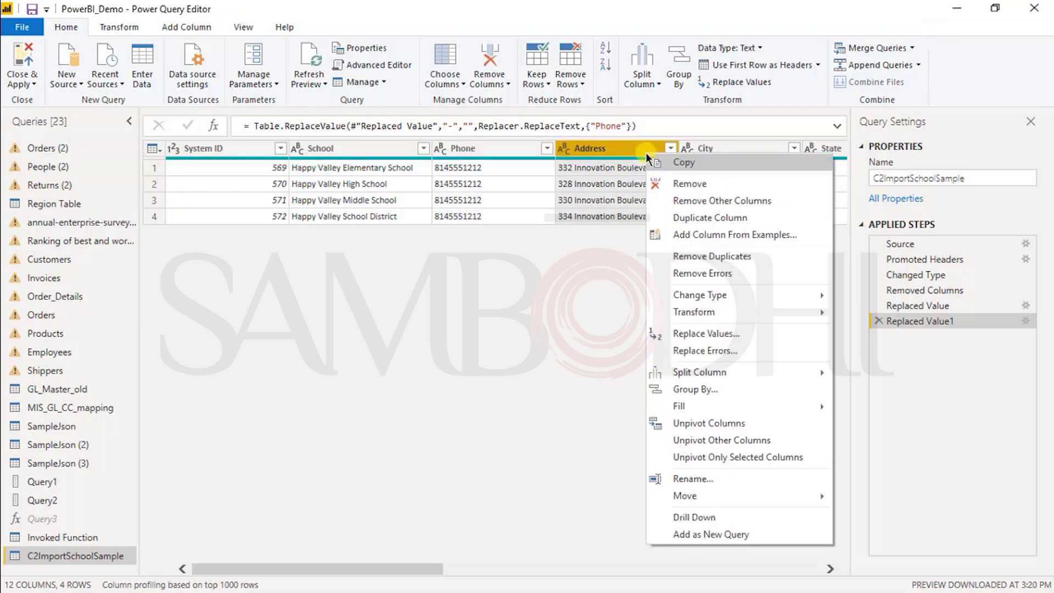
left_click(653, 77)
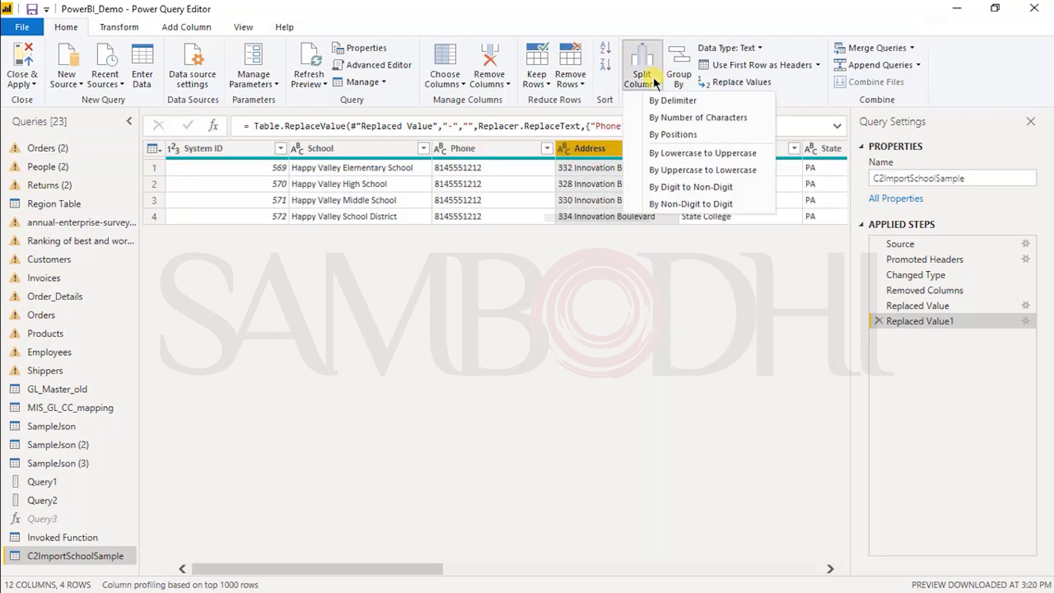
left_click(663, 119)
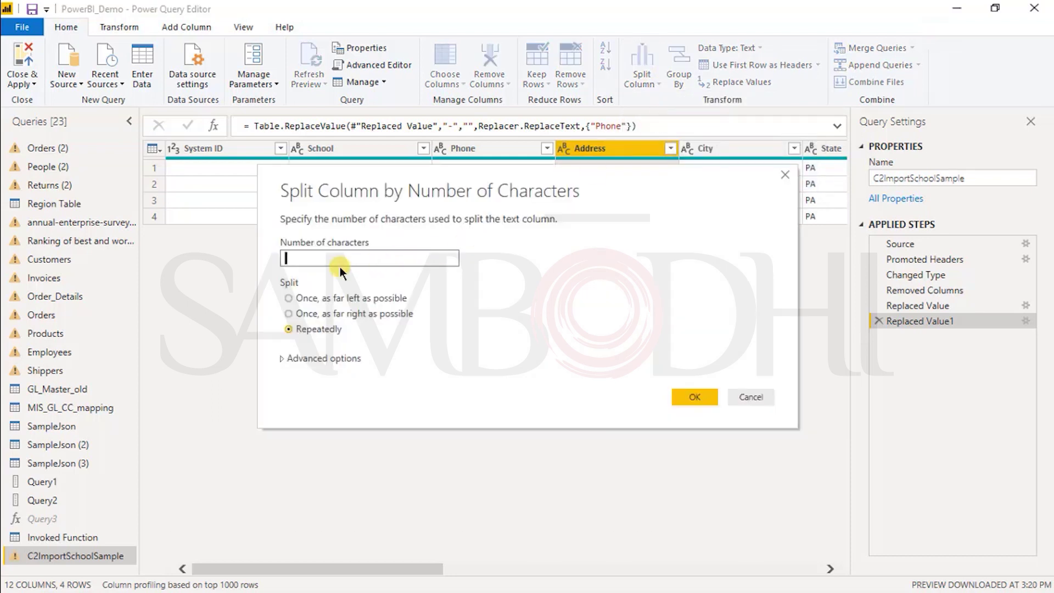
type("3")
left_click(327, 359)
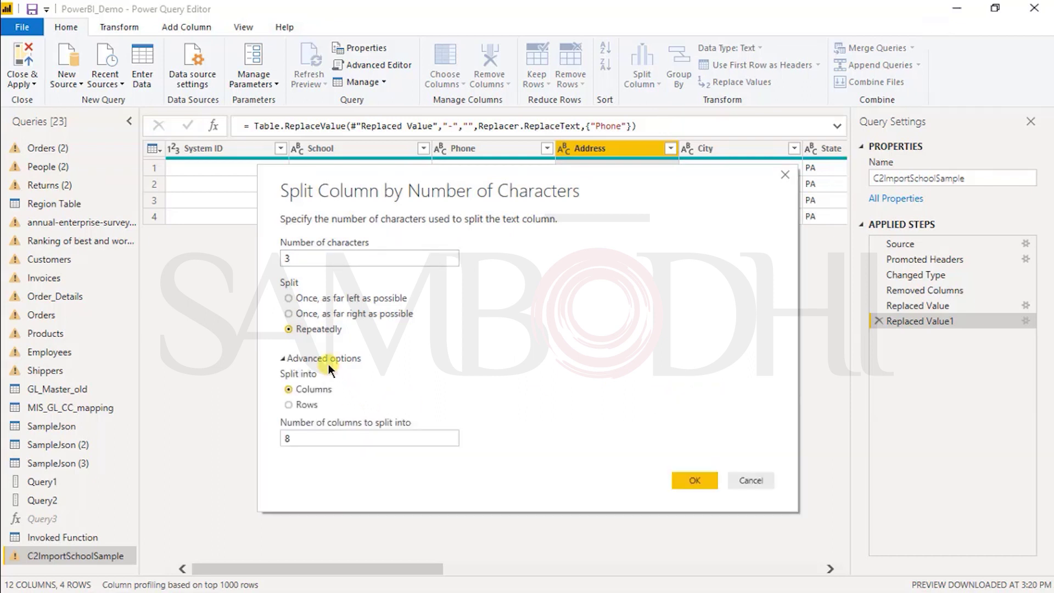
left_click(286, 435)
type("8")
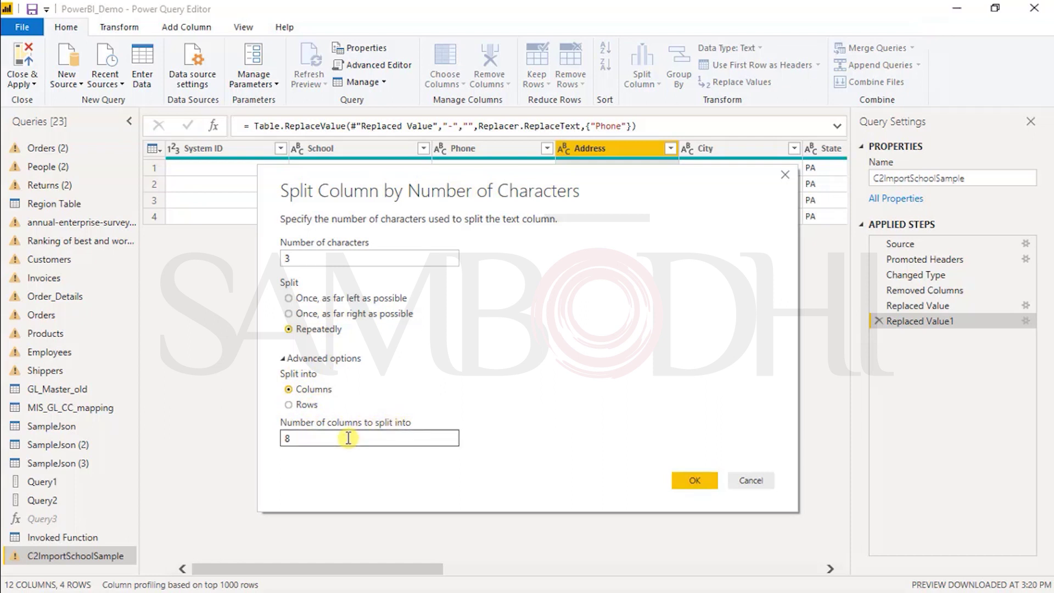
left_click(300, 358)
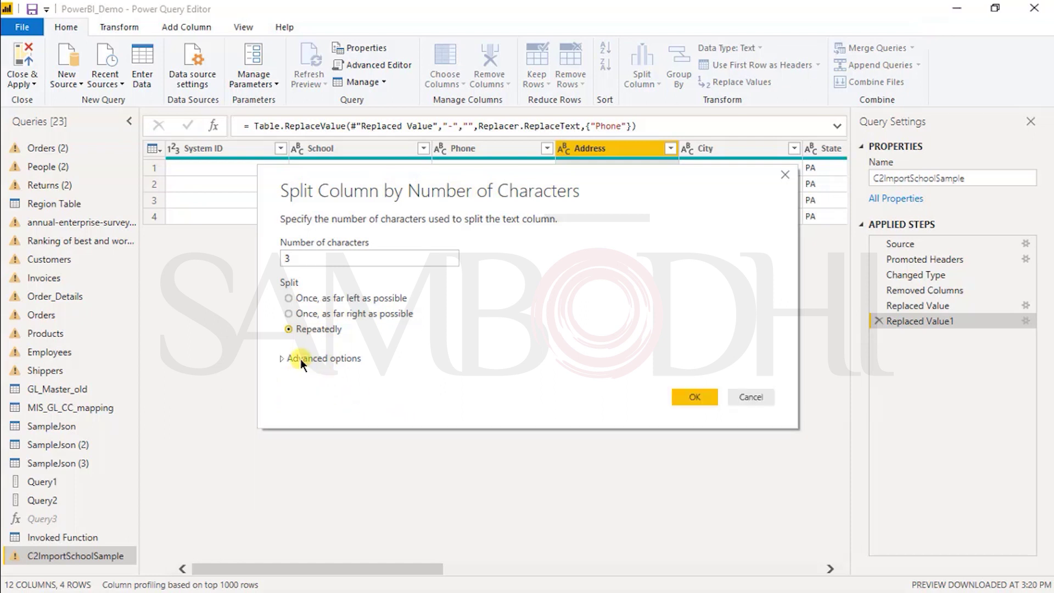
left_click(314, 300)
left_click(704, 394)
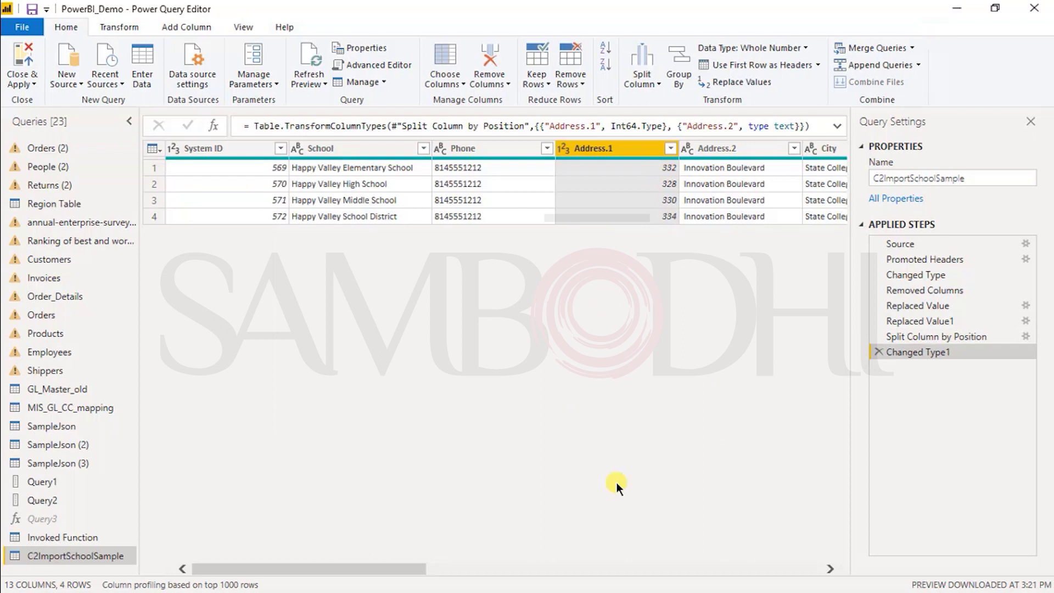
- Rename the Address.1 column as Building Name
left_click_drag(388, 574, 374, 549)
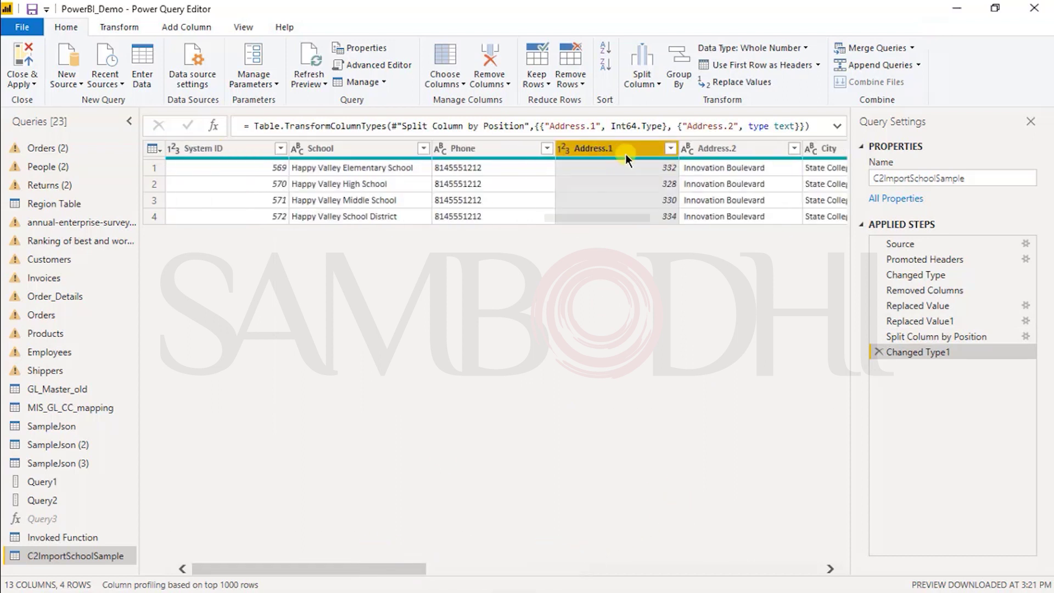
right_click(621, 153)
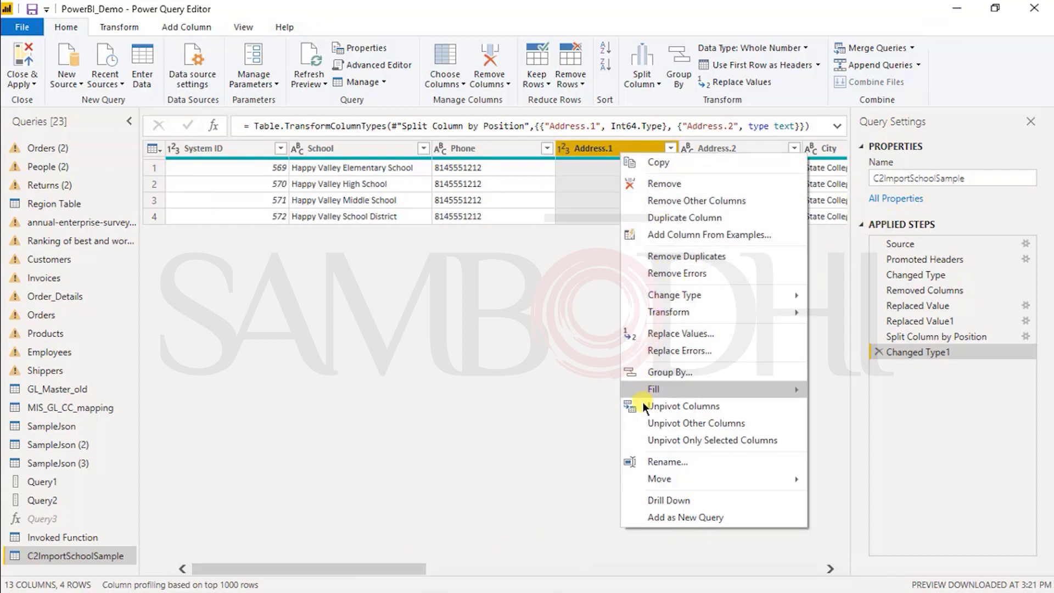
left_click(666, 460)
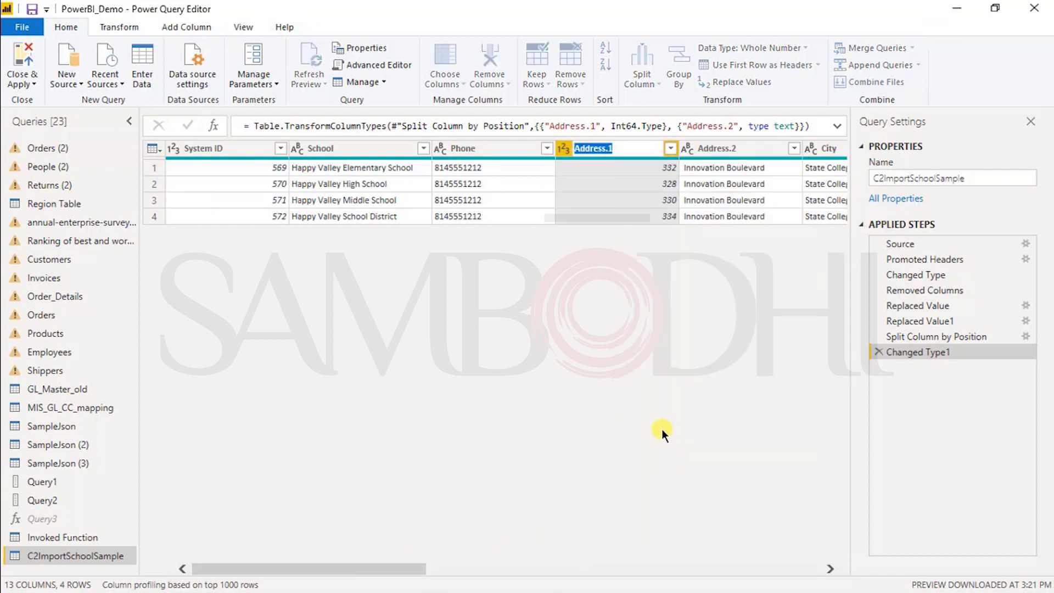
type("BuildingName")
key("Return")
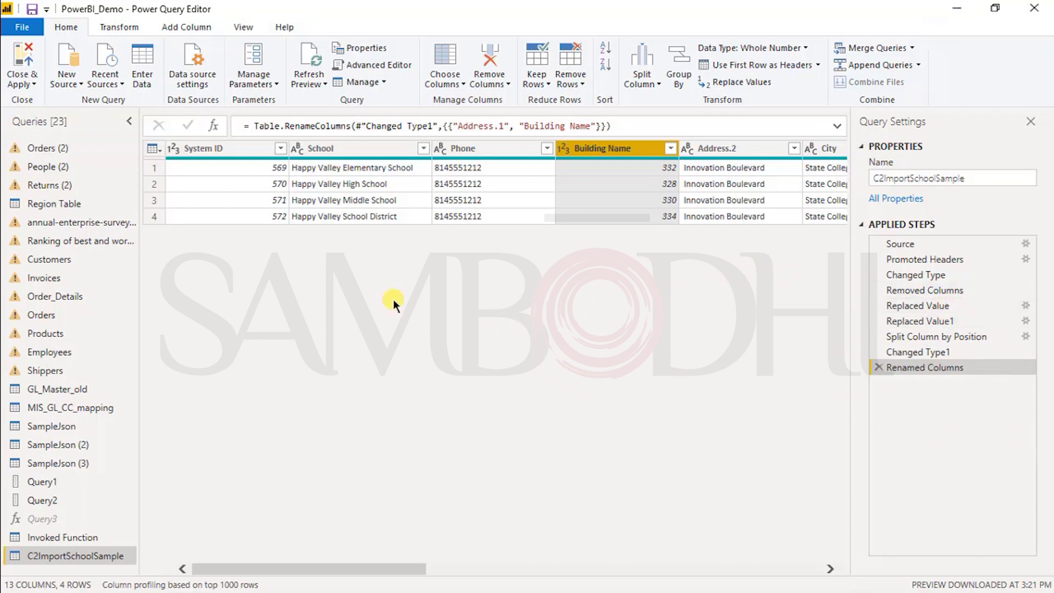
- Apply the query changes, close the Power Query Editor, and review all columns of the C2ImportSchoolSample table in the data view
left_click(15, 82)
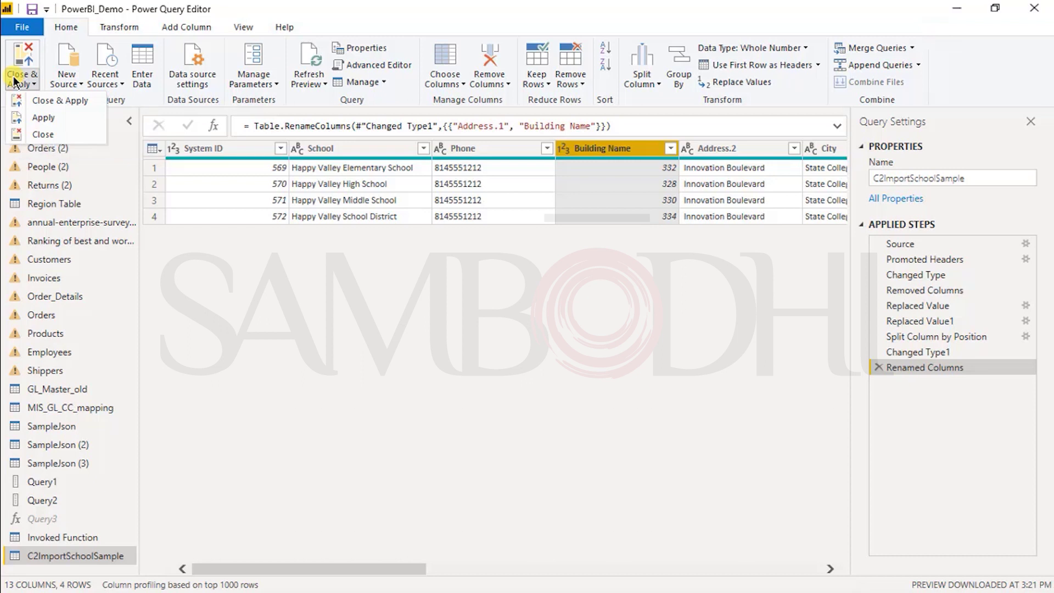
left_click(38, 100)
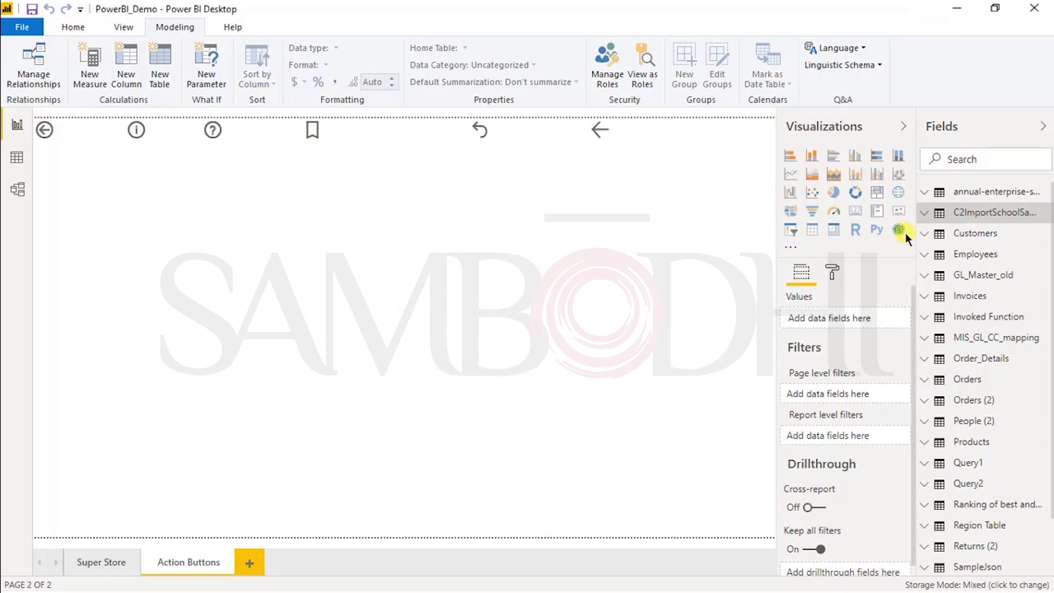
left_click(958, 213)
left_click(18, 158)
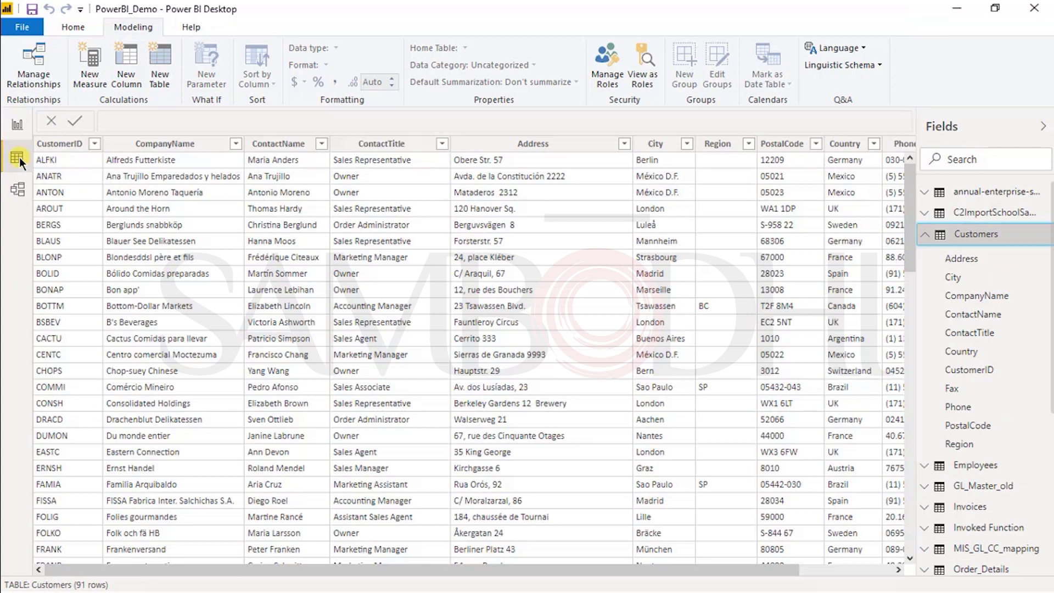
left_click(986, 214)
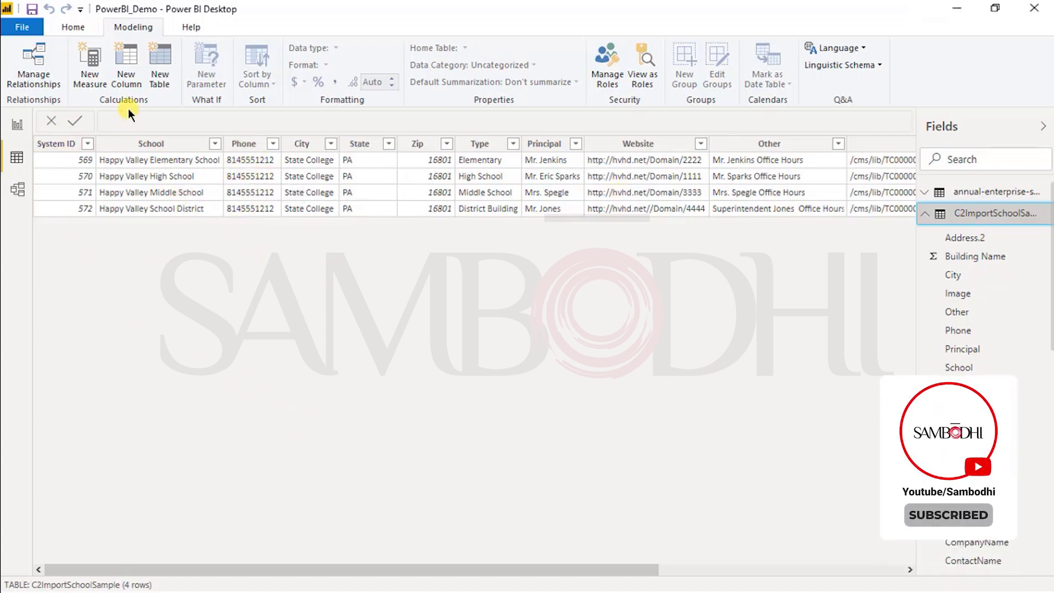
left_click_drag(472, 581, 760, 560)
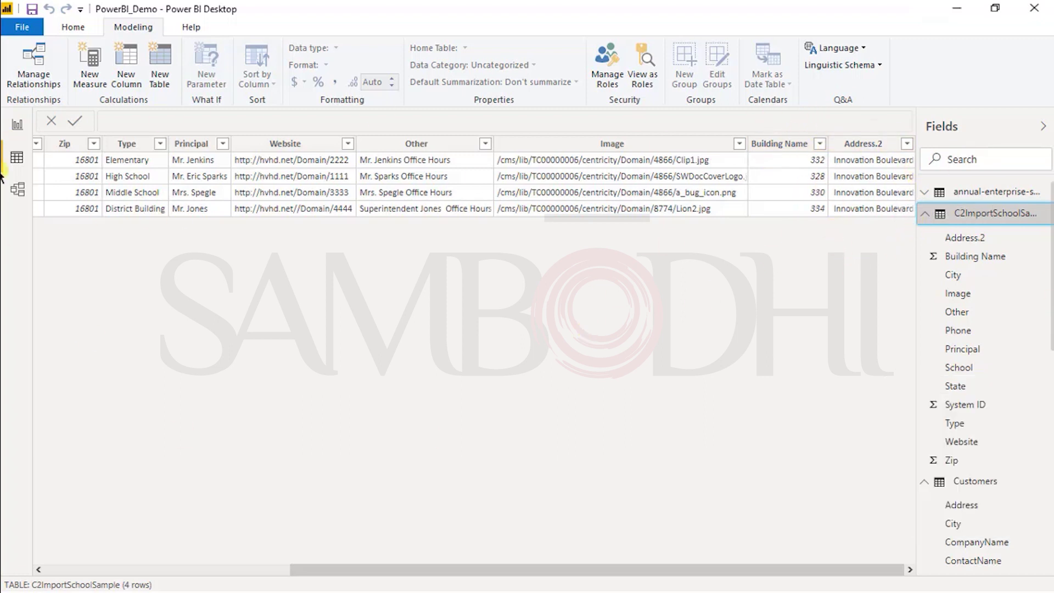
left_click_drag(342, 574, 42, 498)
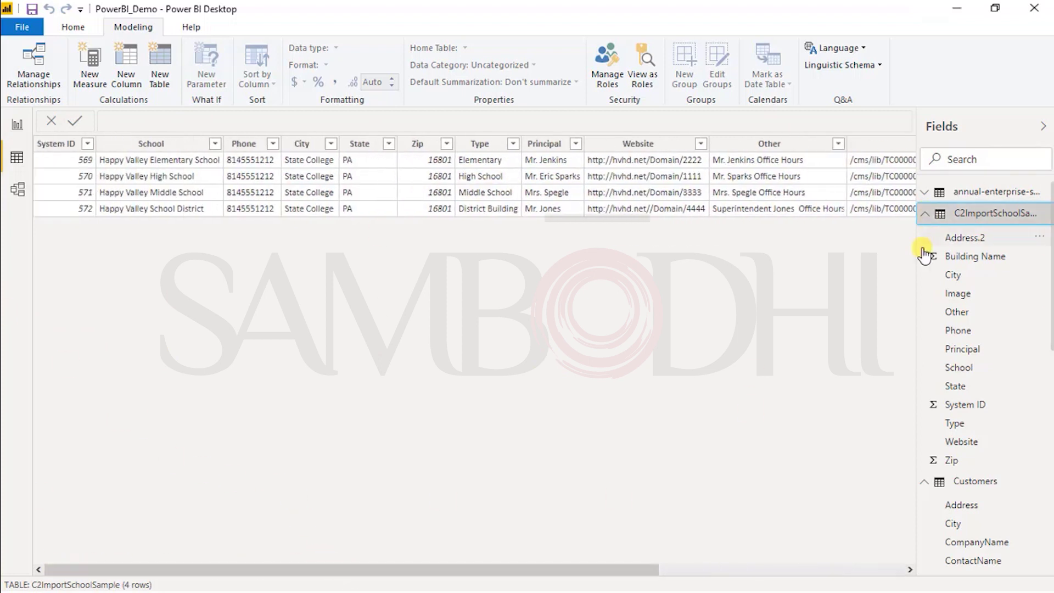
- Reopen the C2ImportSchoolSample table's query for editing in the Power Query Editor
left_click(924, 214)
right_click(977, 215)
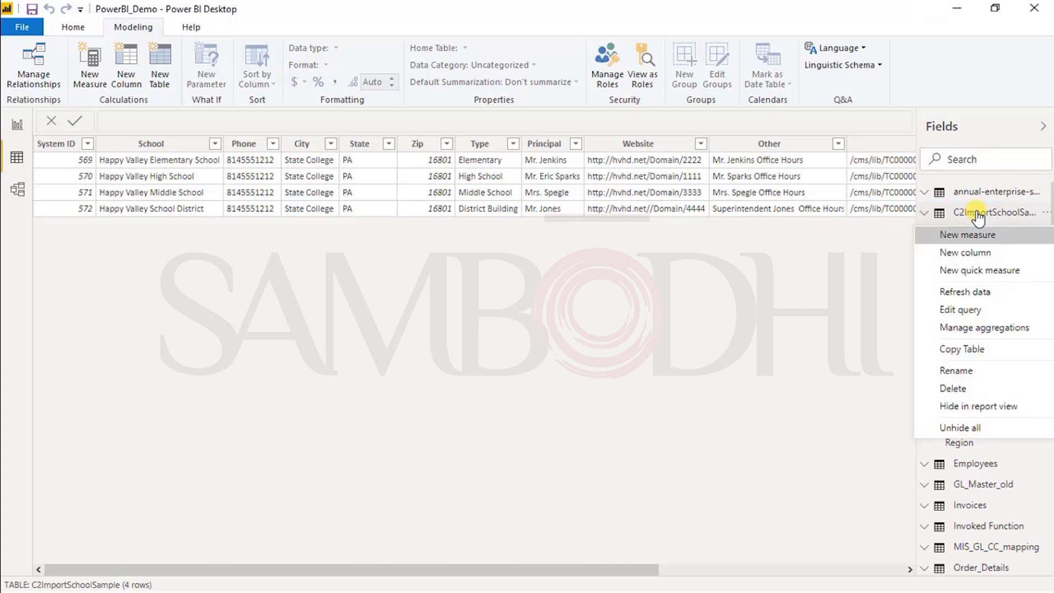
left_click(977, 308)
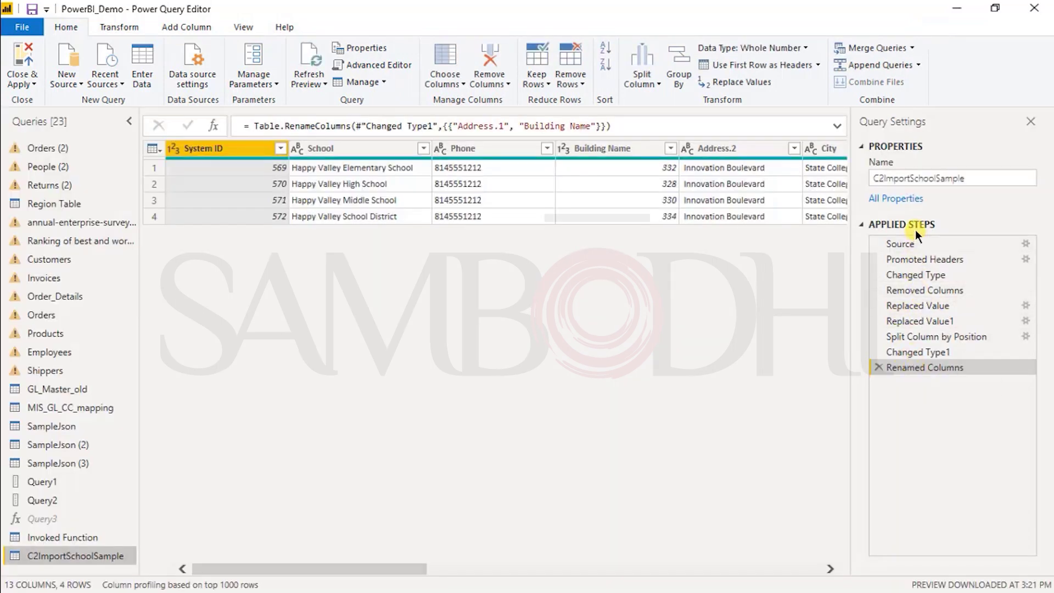
- Extract the steps preceding Replaced Value in C2ImportSchoolSample into a new query named IntroSteps
right_click(910, 257)
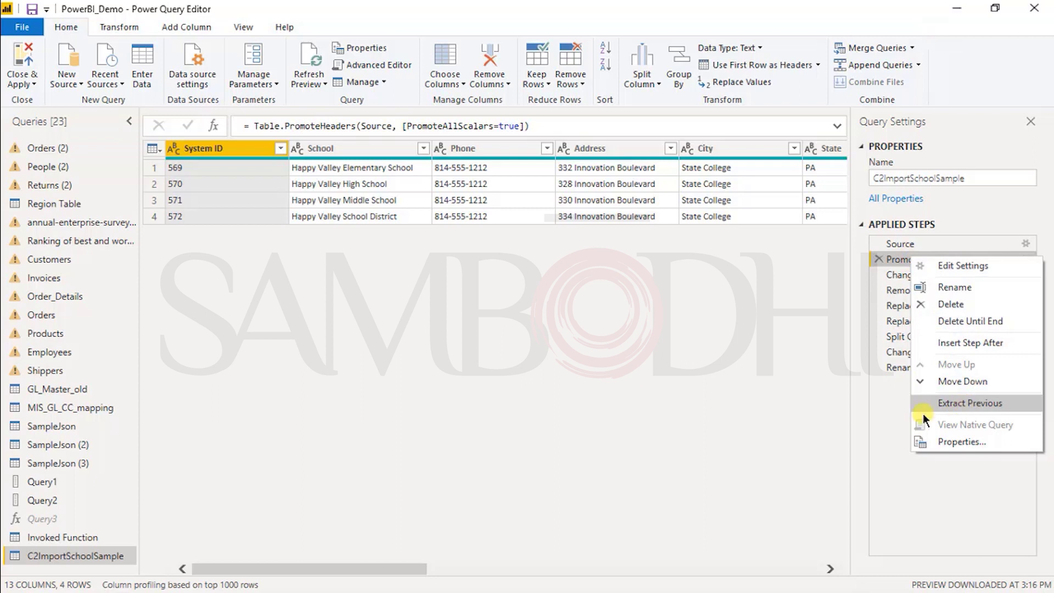
left_click(896, 421)
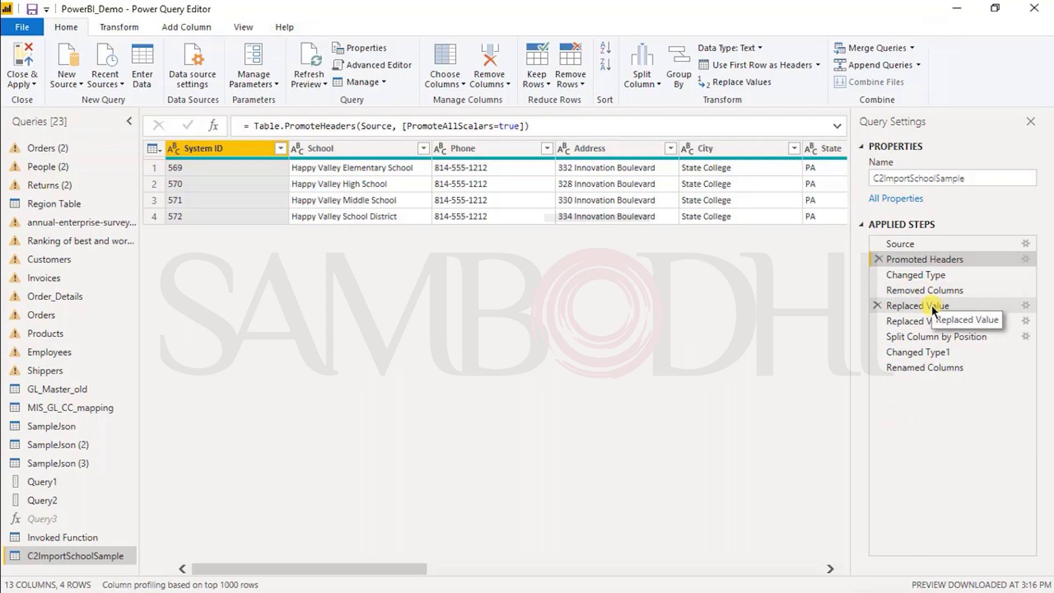
right_click(932, 306)
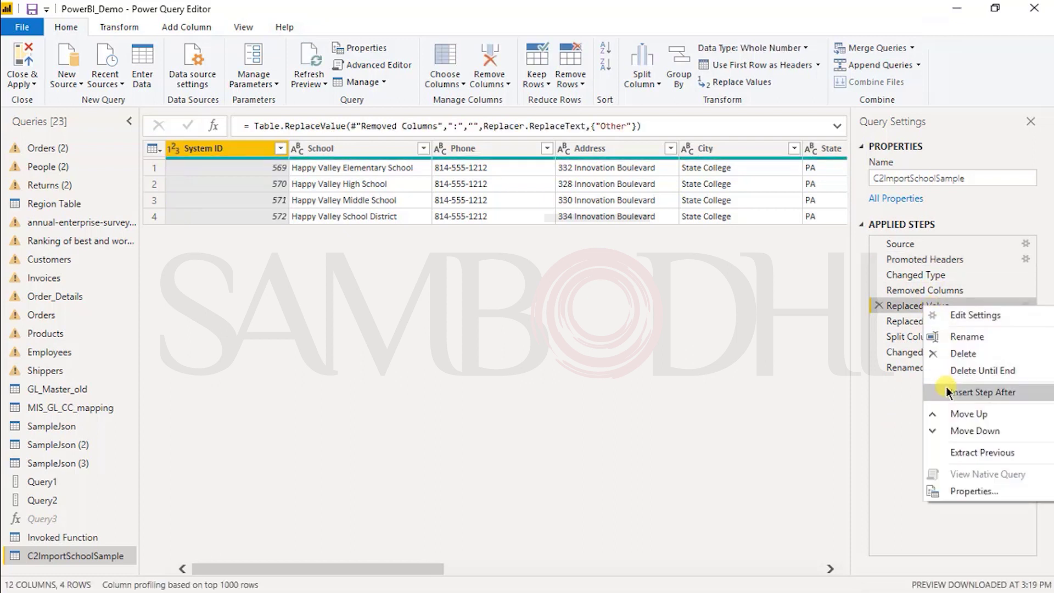
left_click(984, 453)
left_click(432, 308)
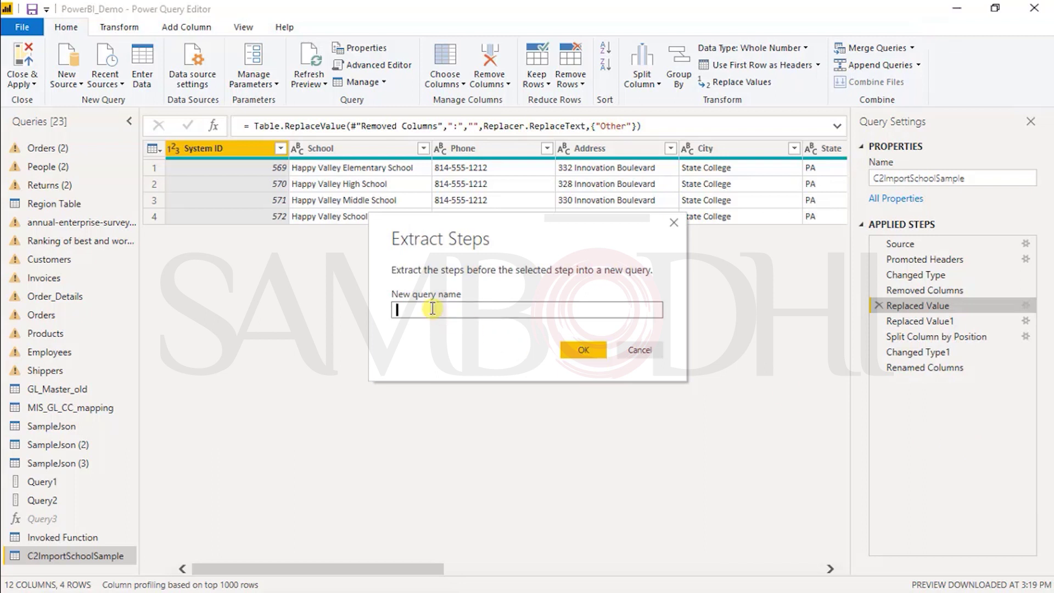
type("IntroSteps")
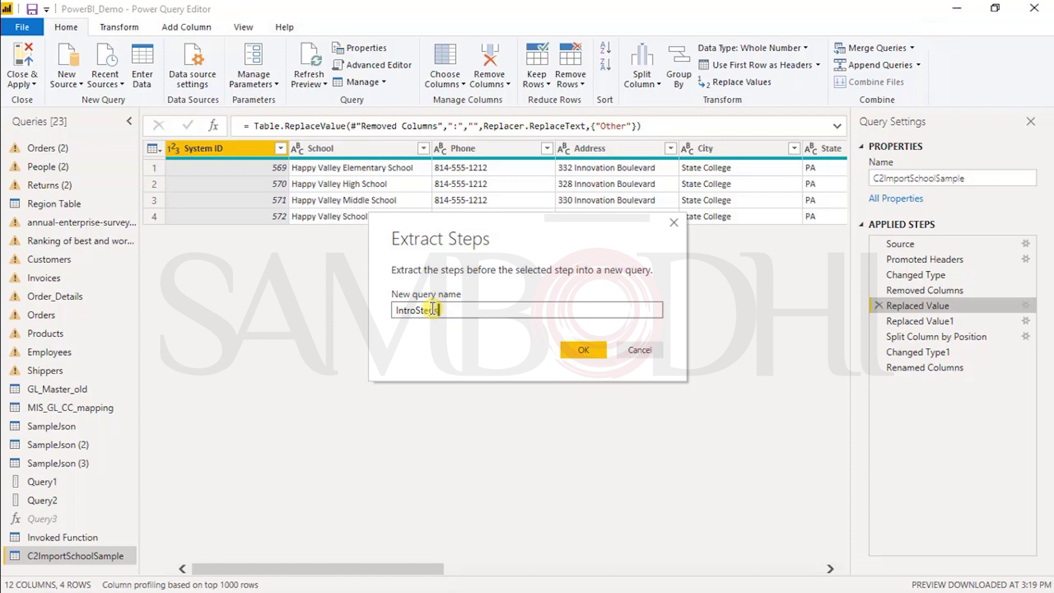
left_click(588, 349)
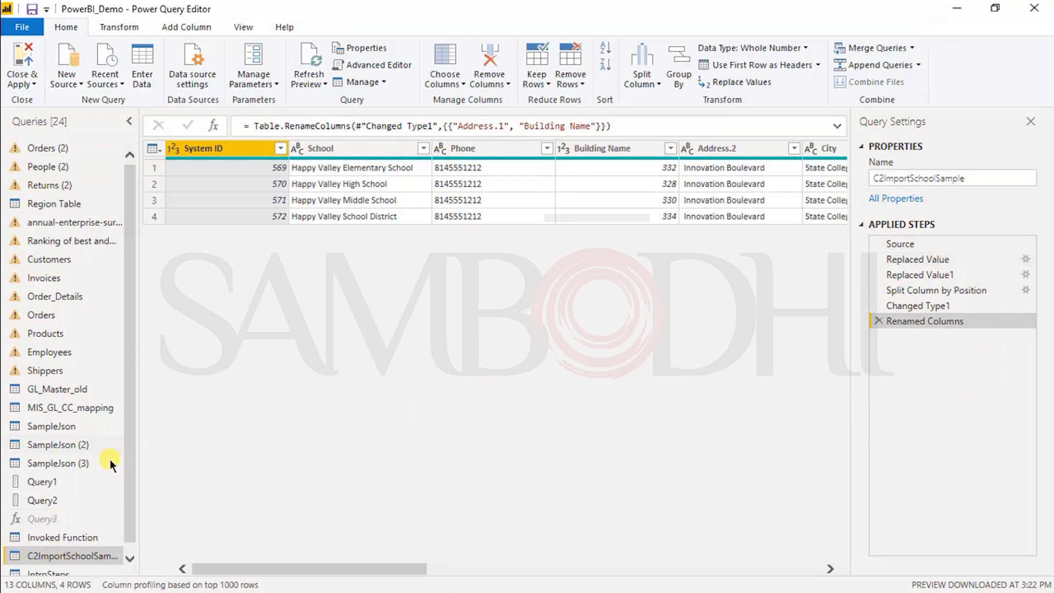
- Examine the steps left in C2ImportSchoolSample, comparing the data at Replaced Value with the data at Renamed Columns
left_click_drag(127, 515, 127, 529)
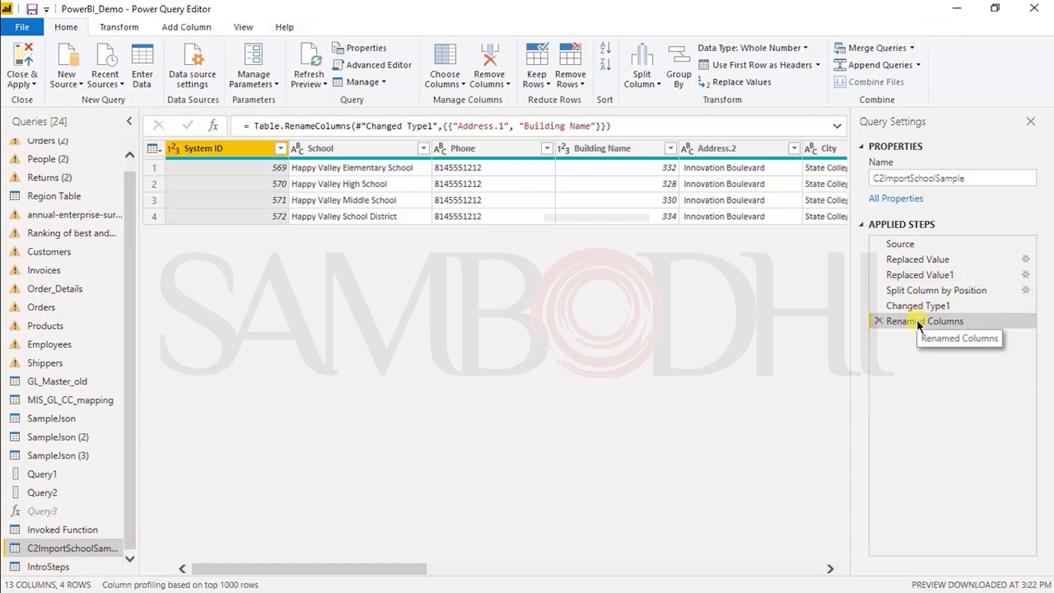
left_click(932, 259)
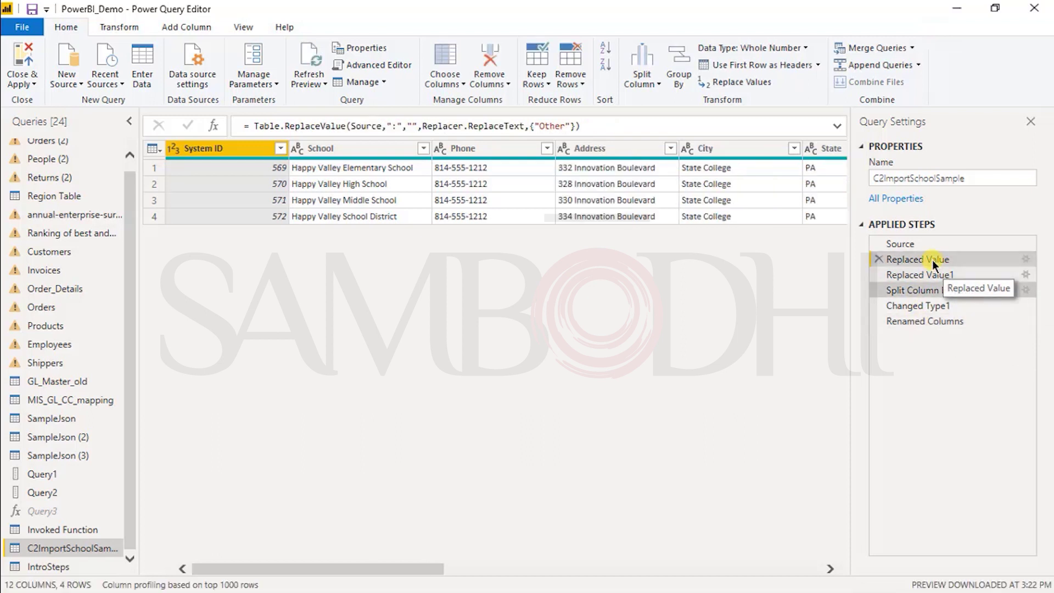
left_click(924, 320)
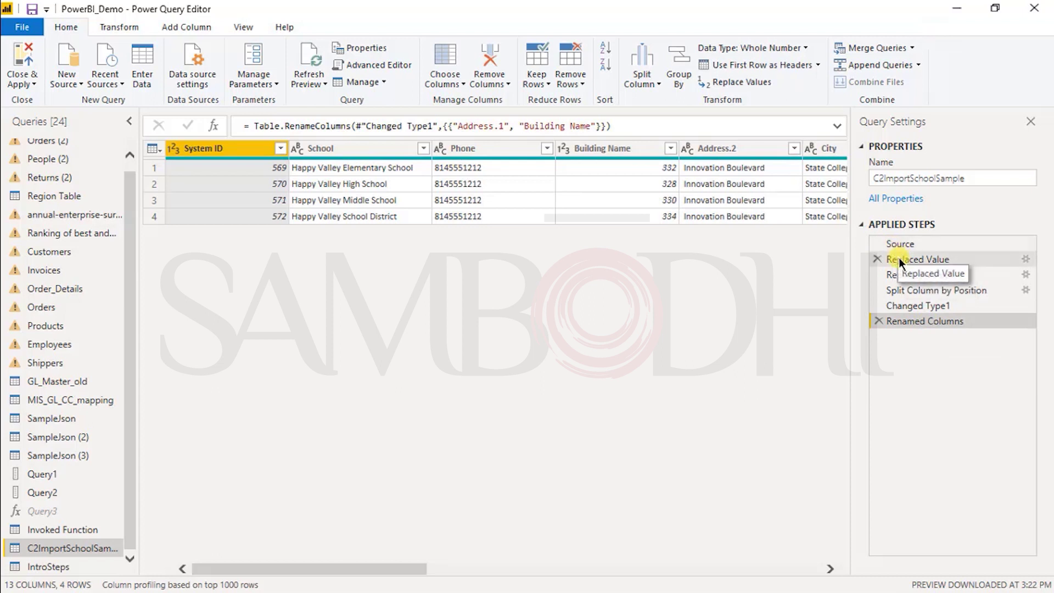
right_click(899, 259)
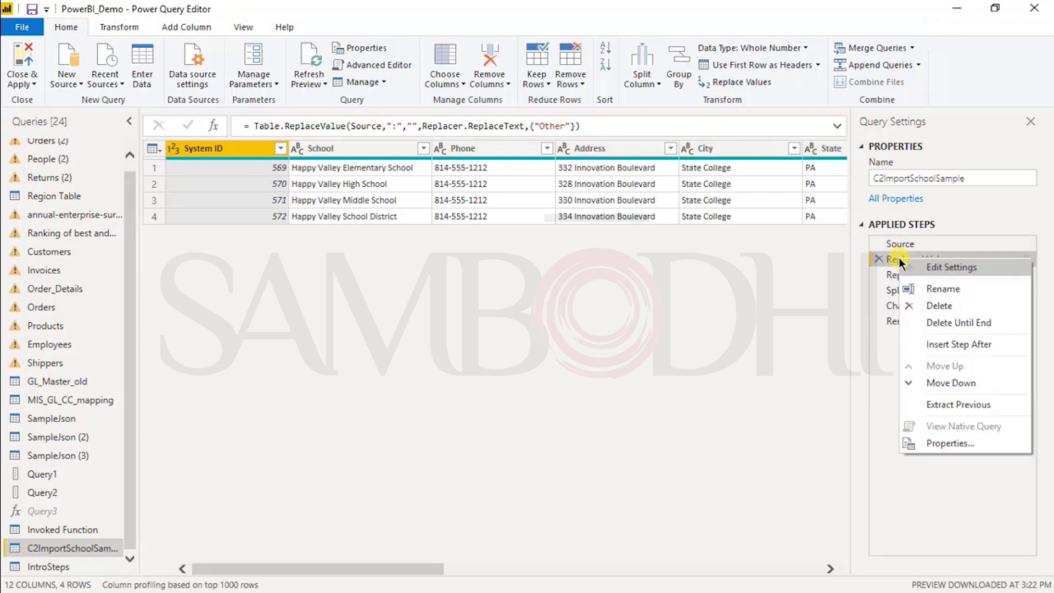
left_click(877, 344)
left_click(941, 320)
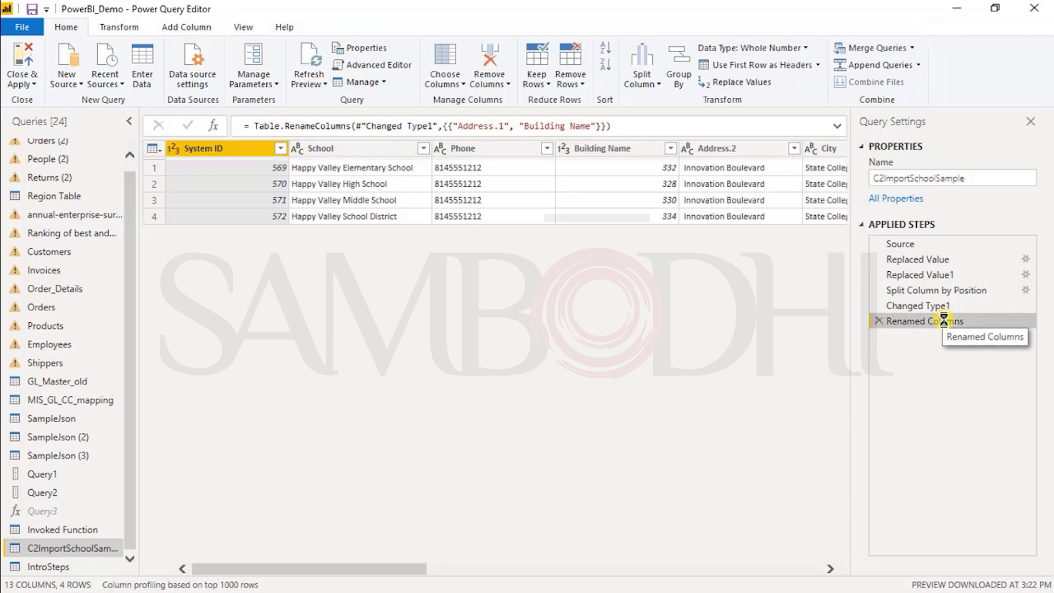
left_click(916, 258)
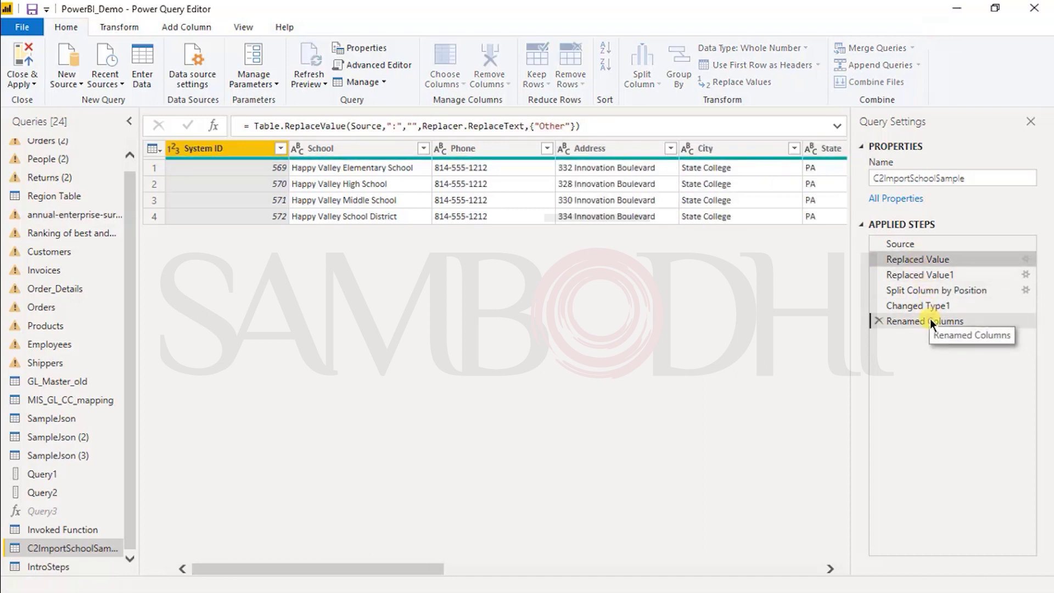
left_click(929, 320)
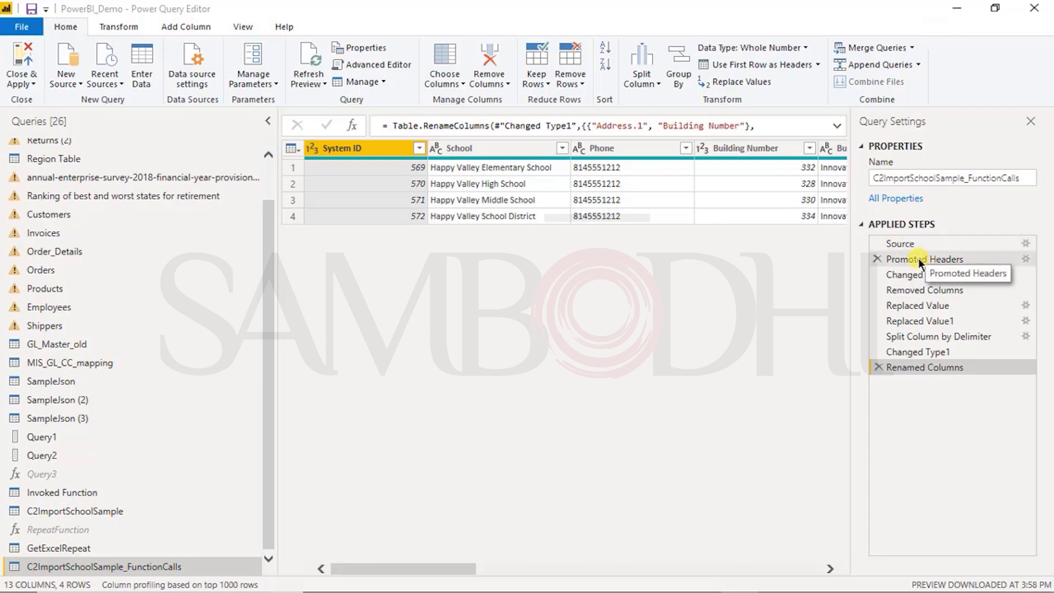
- Extract the steps preceding Changed Type in C2ImportSchoolSample_FunctionCalls into a new query named StartingPoint
left_click(904, 275)
right_click(904, 275)
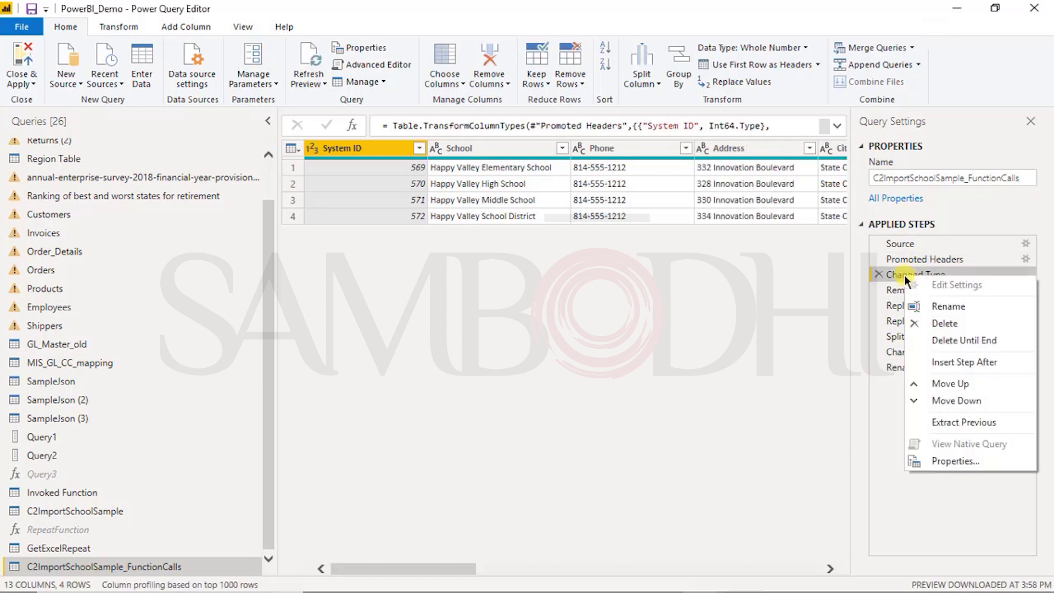
left_click(966, 421)
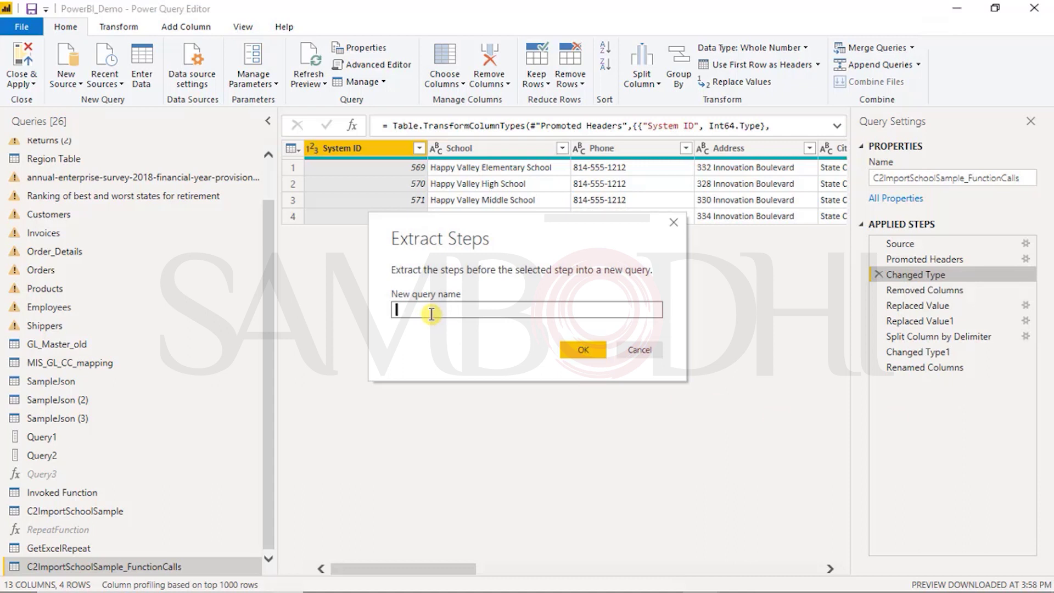
type("StartingPoint")
left_click(581, 350)
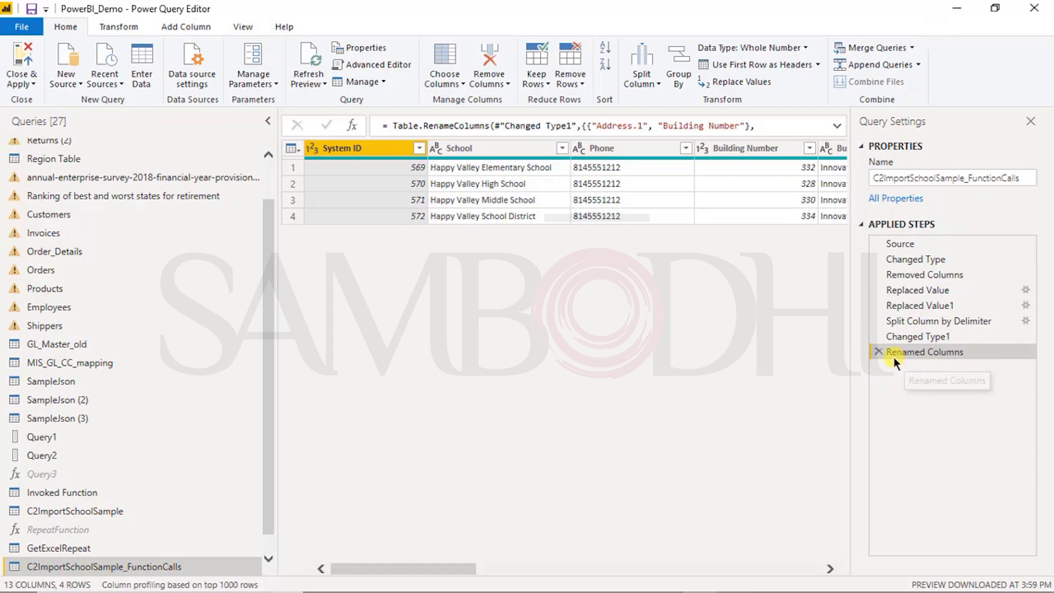
- Comment out the Source = StartingPoint line with // in the M code of C2ImportSchoolSample_FunctionCalls
left_click(396, 68)
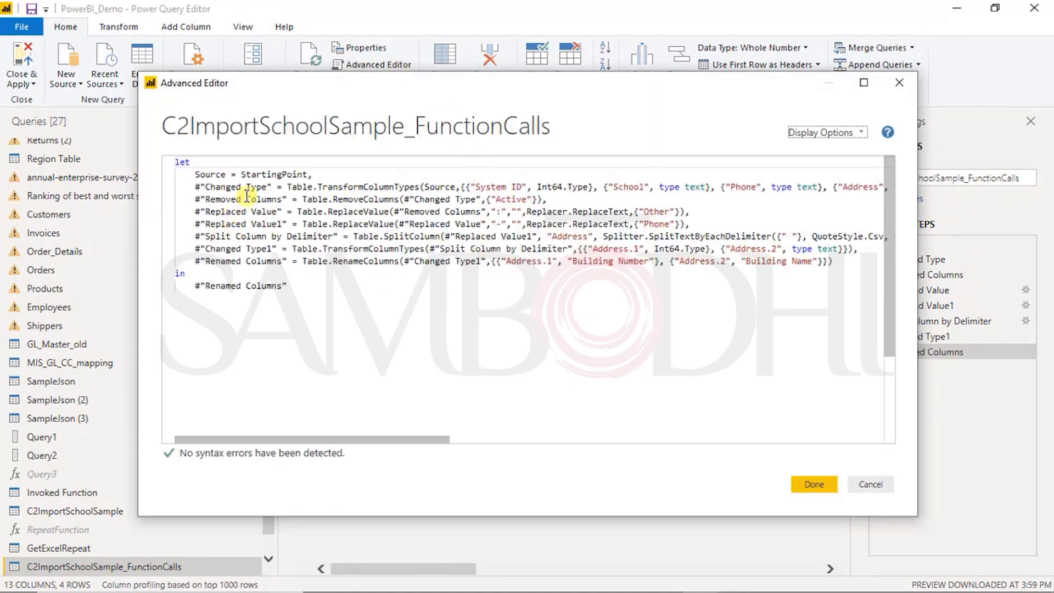
double_click(199, 174)
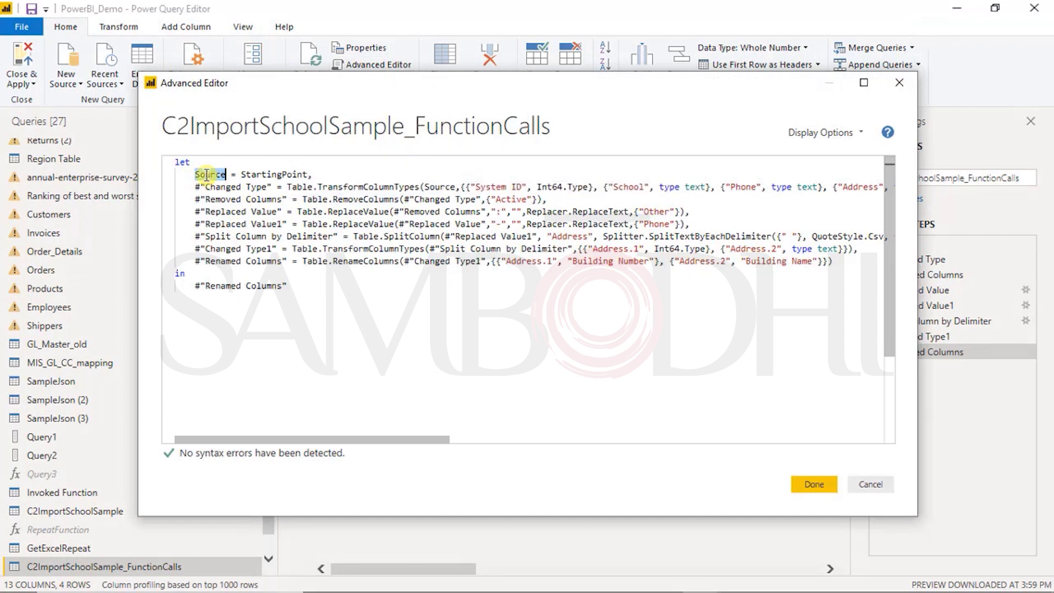
left_click(199, 181)
left_click(197, 174)
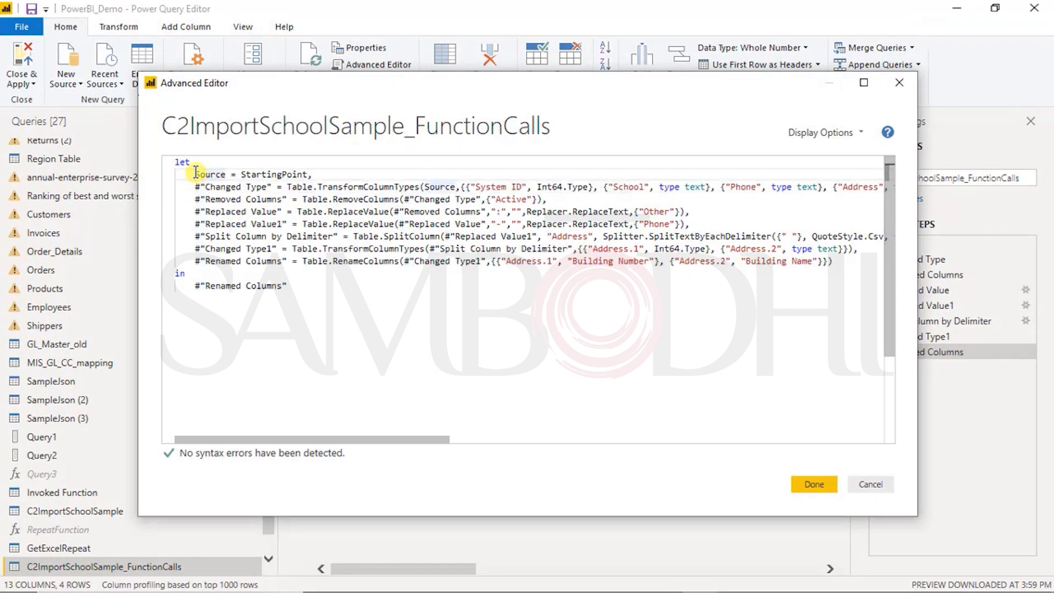
type("//")
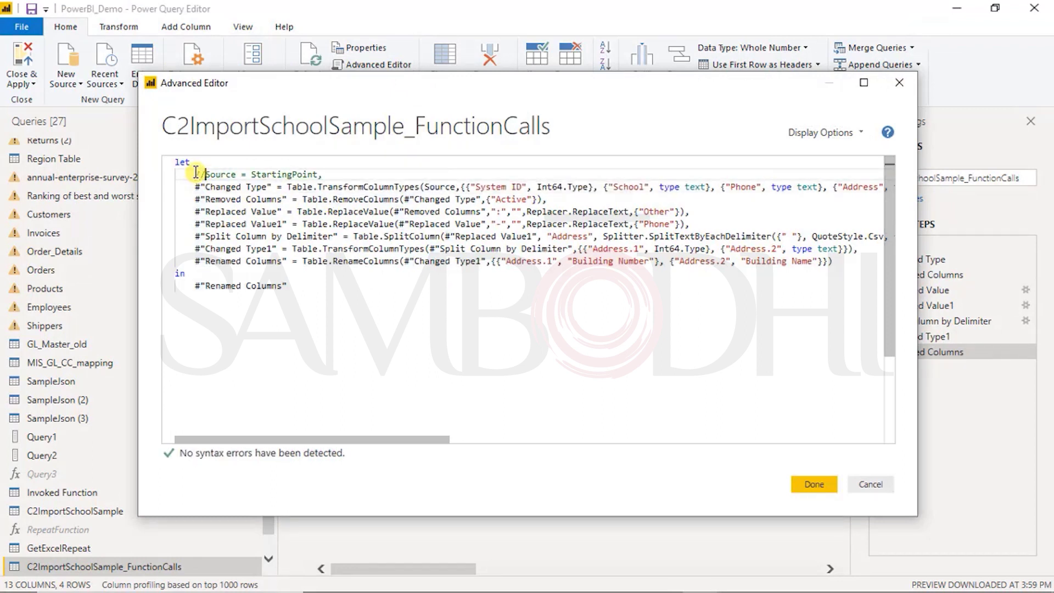
- Turn the query into a function by adding the line (Source) => above let, and save the code
left_click(192, 159)
key("Return")
key("Up")
type("(Source)")
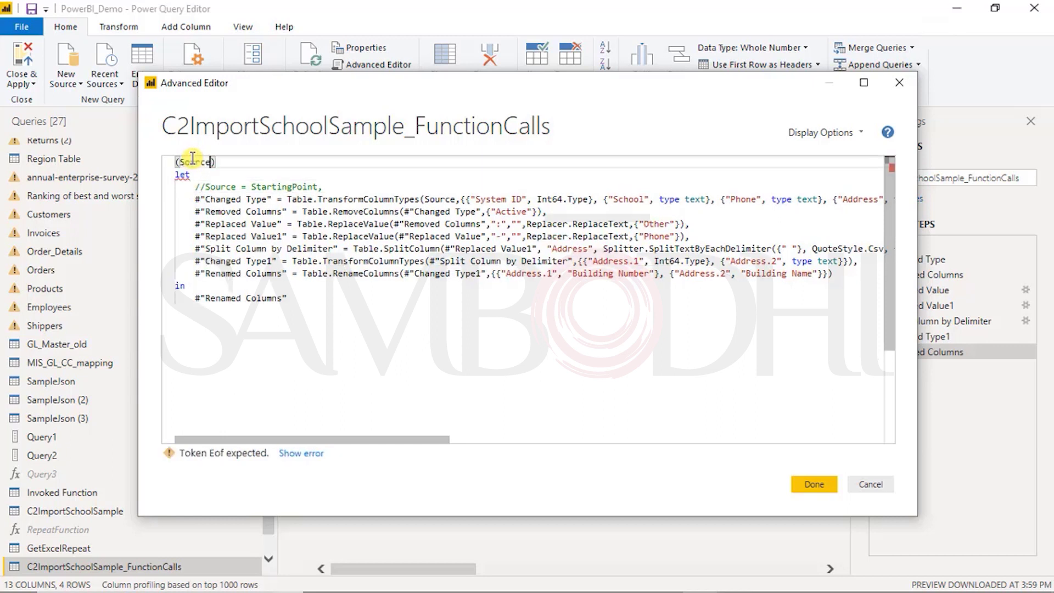
type(" =>")
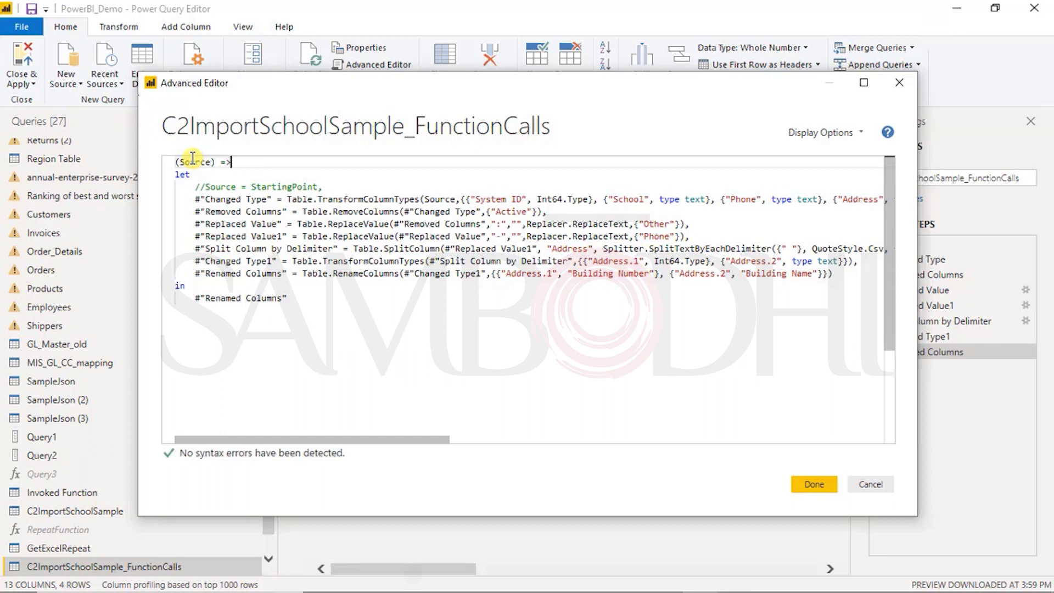
left_click(810, 486)
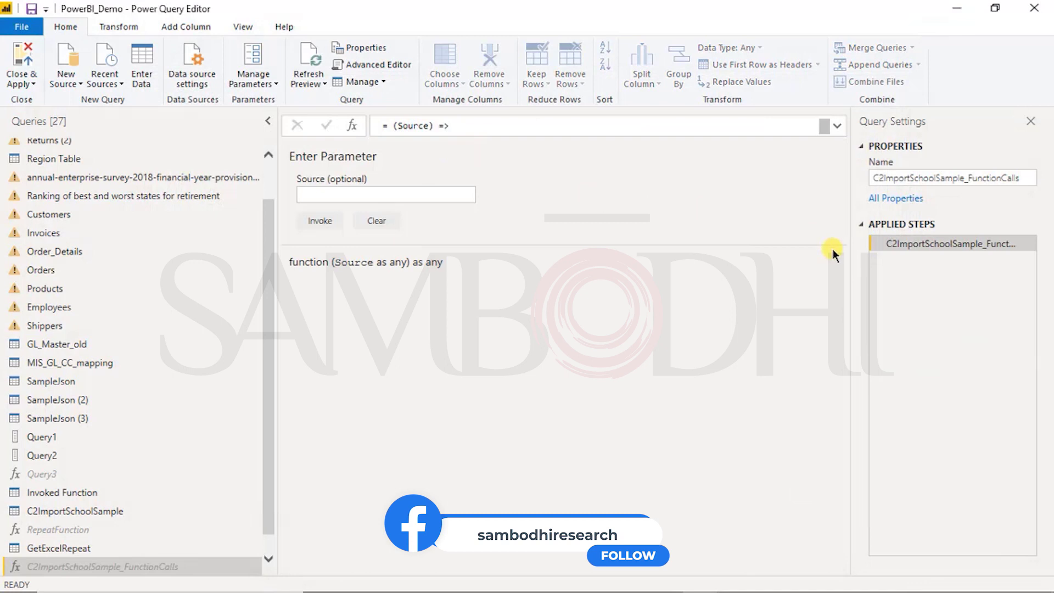
left_click(1019, 178)
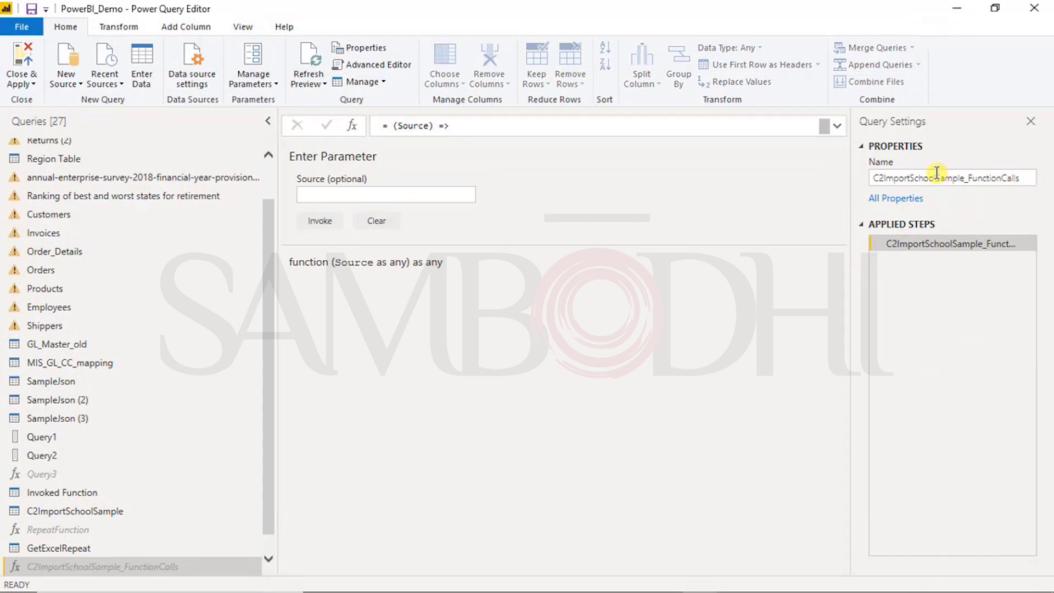
double_click(1024, 177)
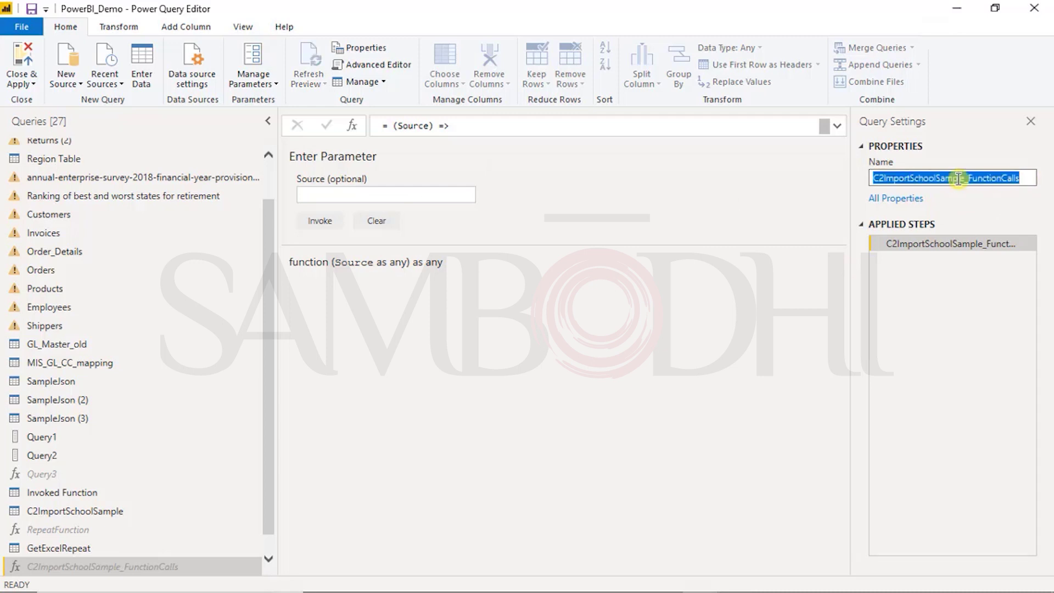
left_click(584, 394)
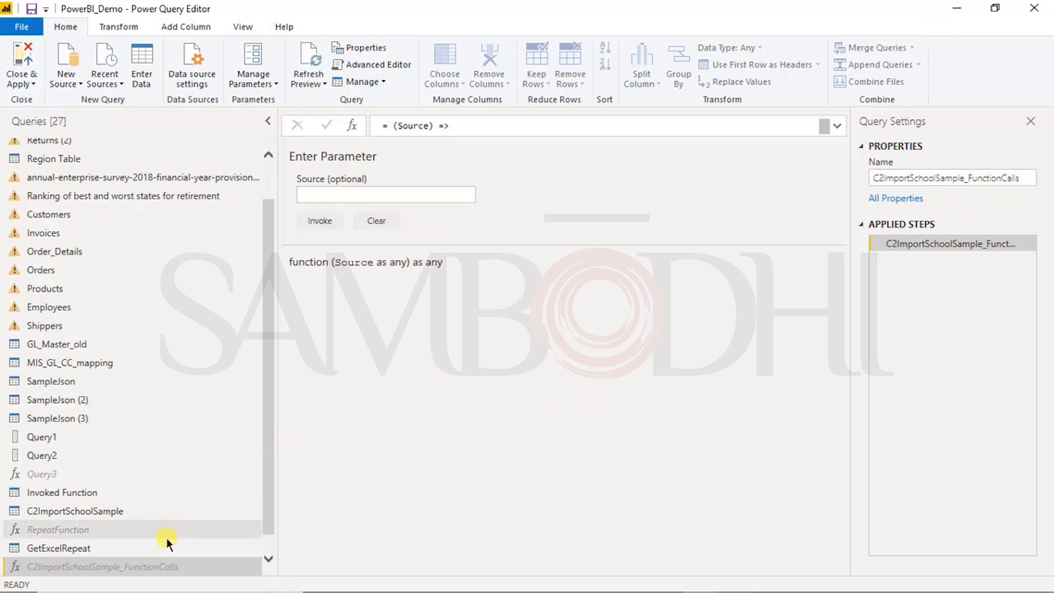
double_click(957, 179)
key("End")
key("Return")
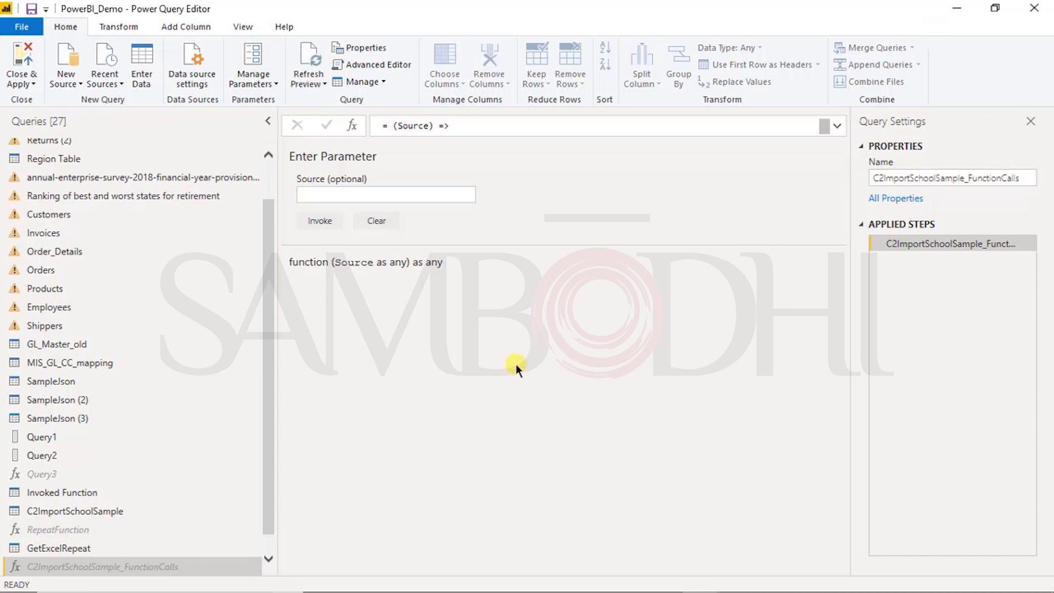
- Import C2ImportSchoolSample 2.csv as a new query, checking its columns in the preview and keeping the comma delimiter
left_click(75, 85)
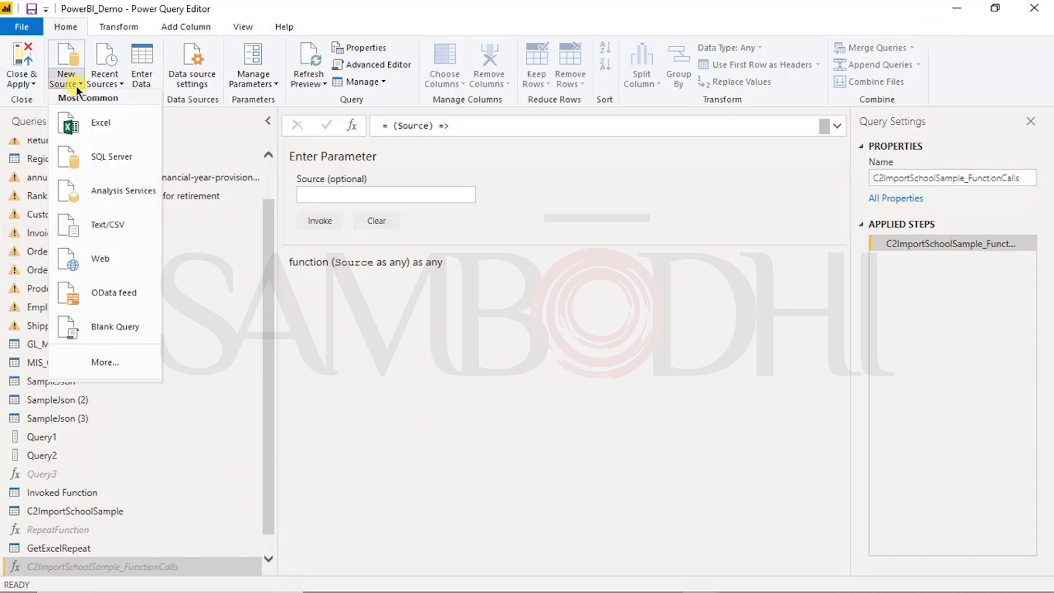
left_click(99, 126)
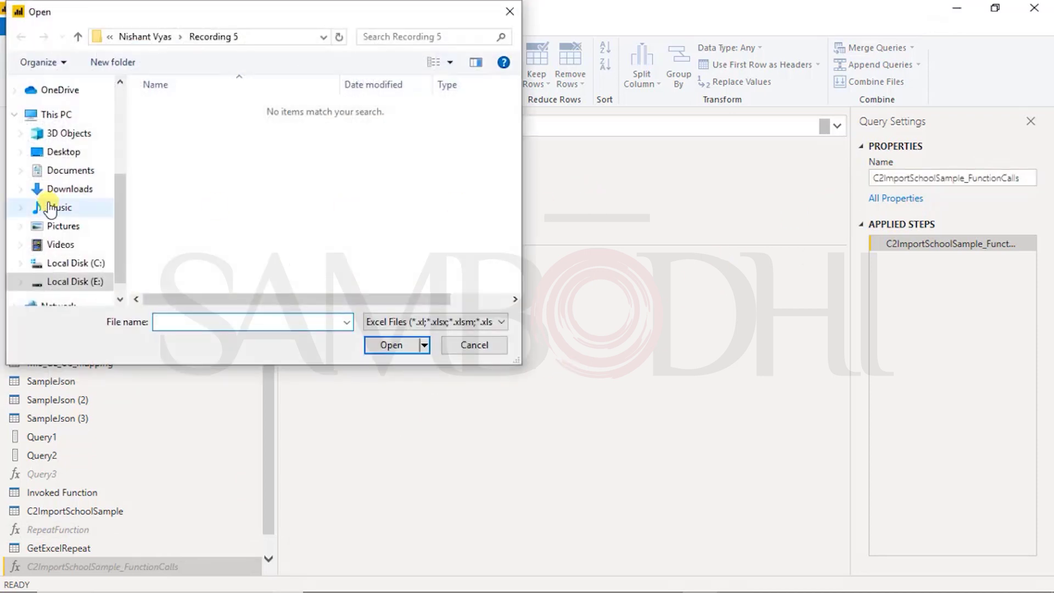
left_click(398, 321)
left_click(405, 346)
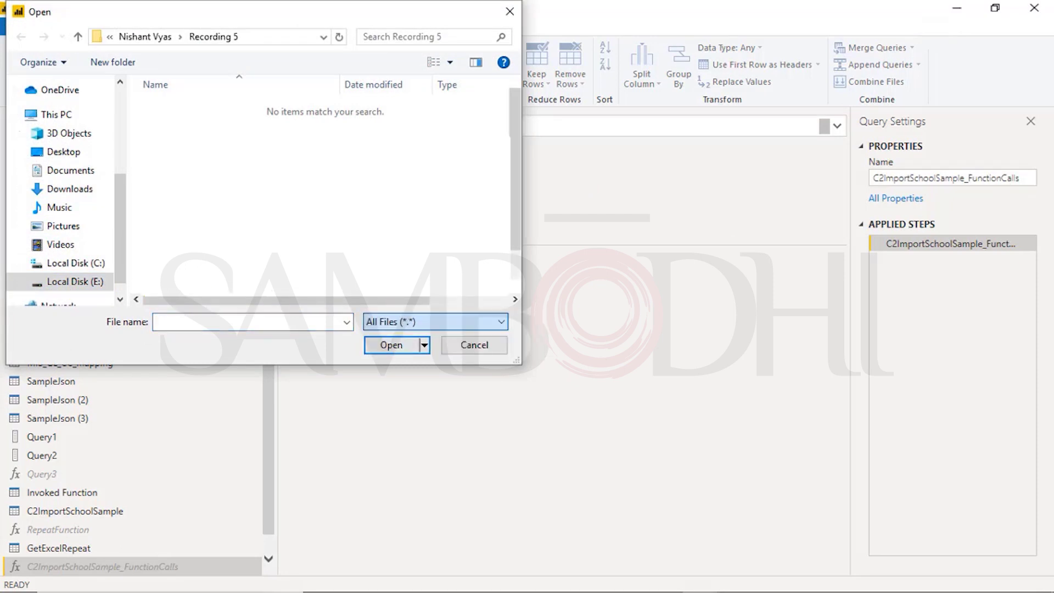
left_click(175, 112)
left_click(400, 350)
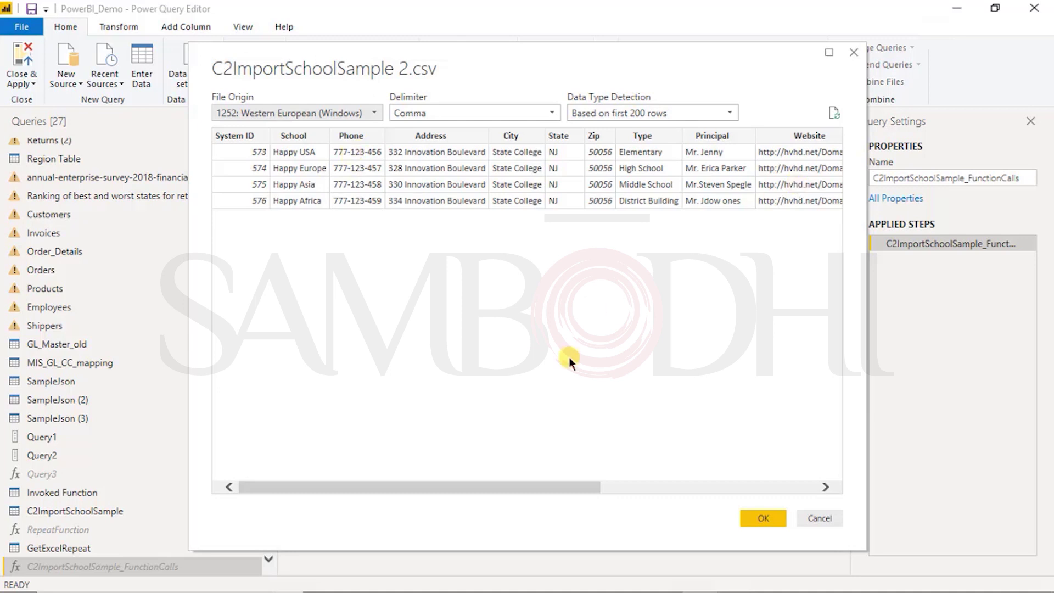
left_click_drag(526, 486, 792, 463)
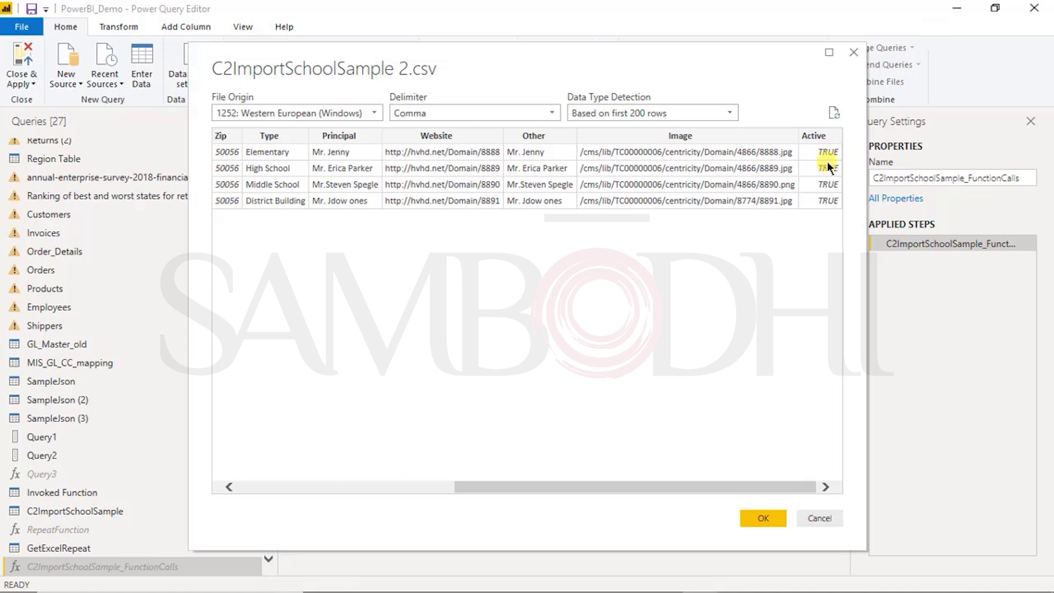
left_click_drag(624, 487, 663, 469)
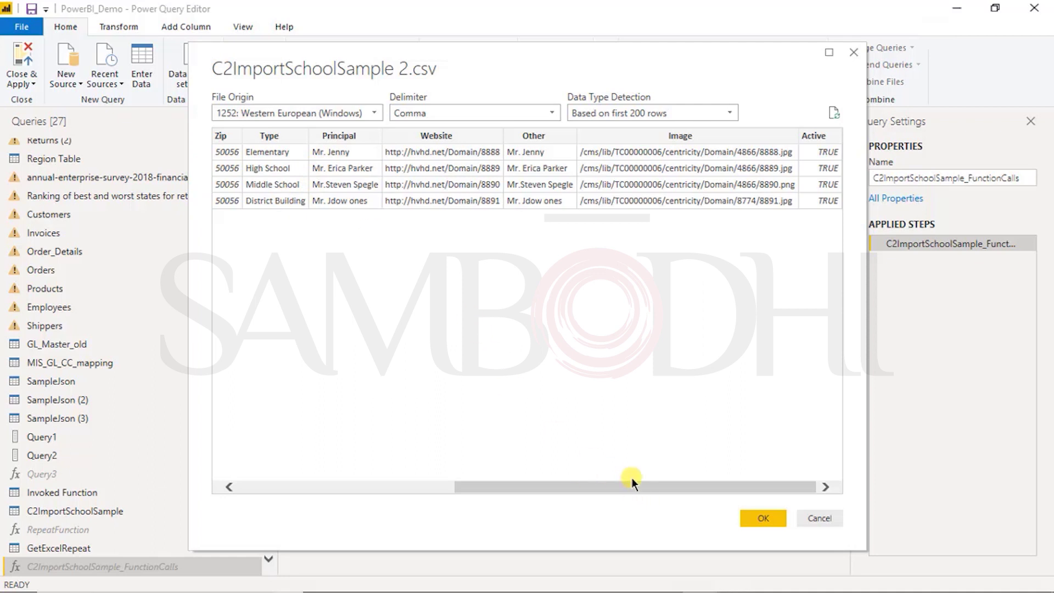
left_click(747, 521)
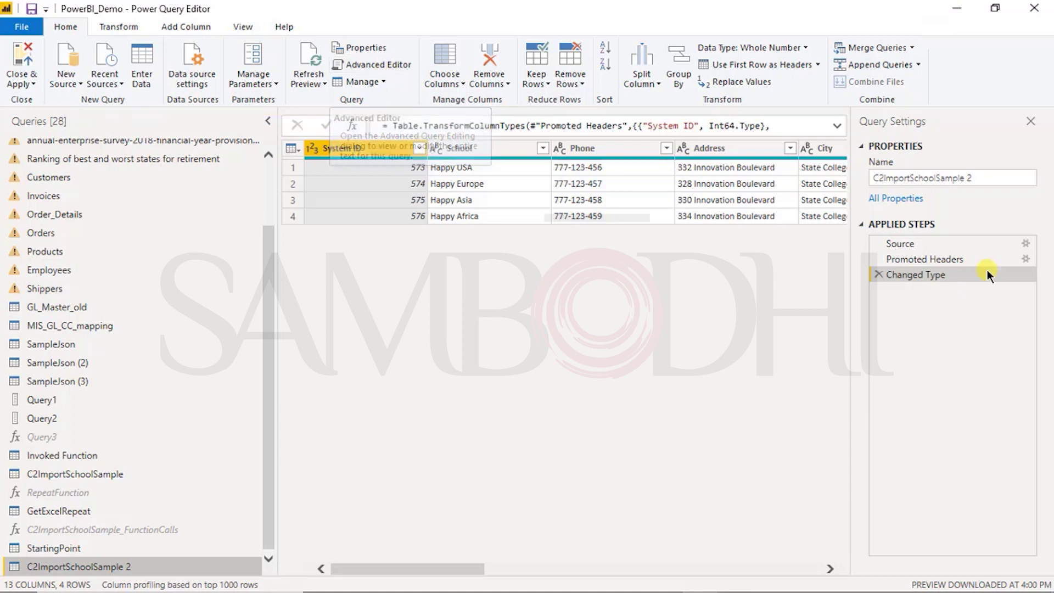
- Insert a step after Changed Type in C2ImportSchoolSample 2 with the formula C2ImportSchoolSample_FunctionCalls(#"Changed Type")
right_click(917, 274)
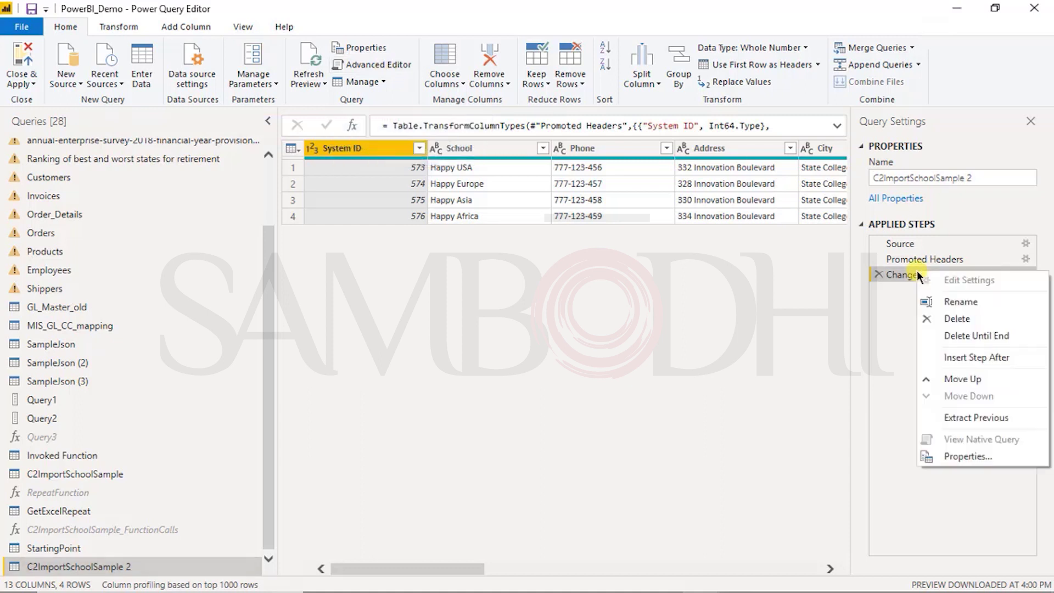
left_click(972, 357)
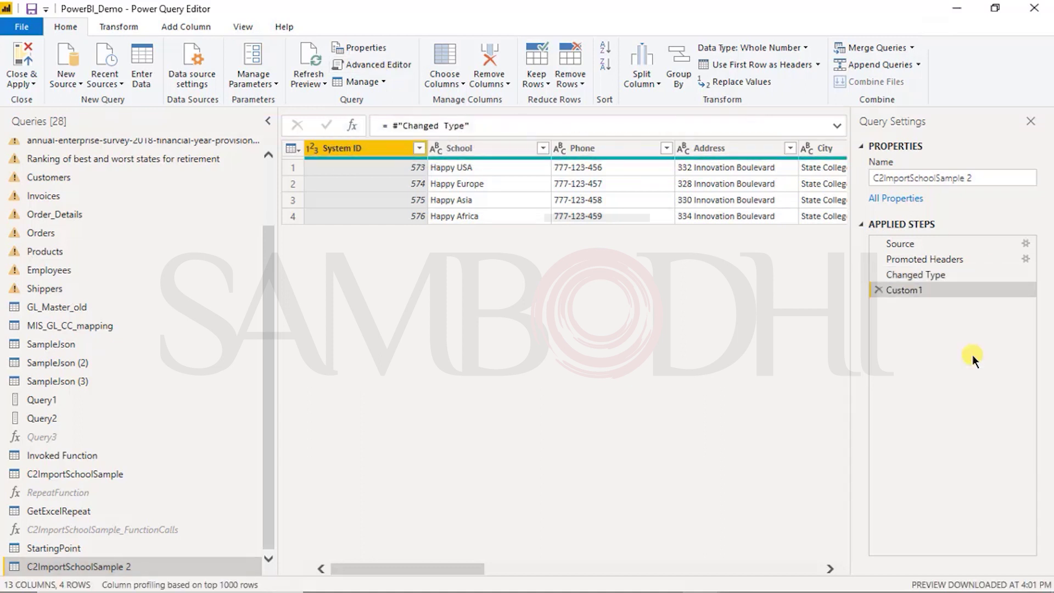
left_click(390, 125)
type("C2ImportSchoolSample_FunctionCalls(")
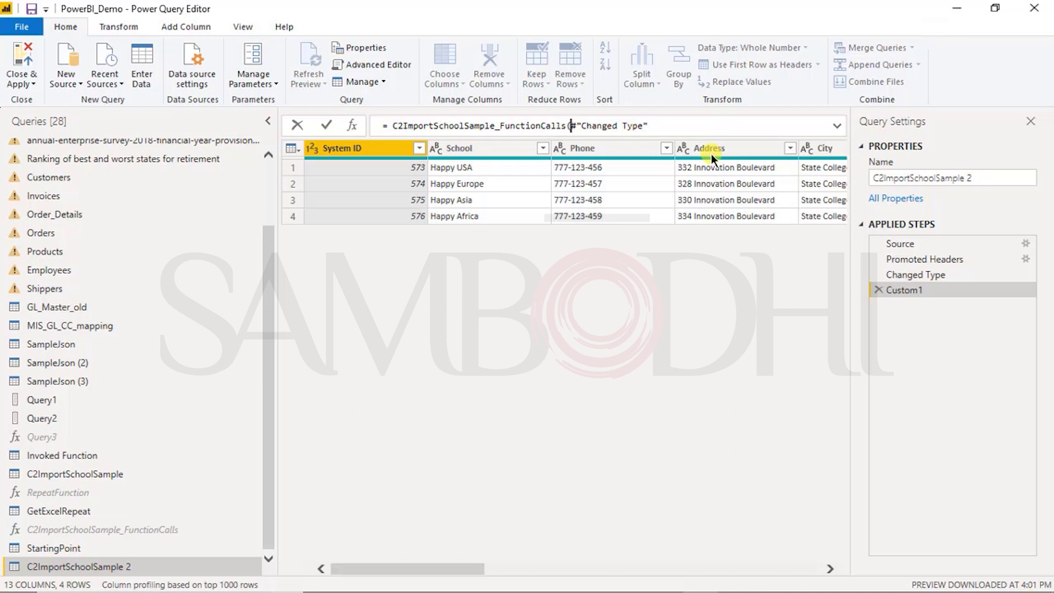
key("End")
type(")")
key("Return")
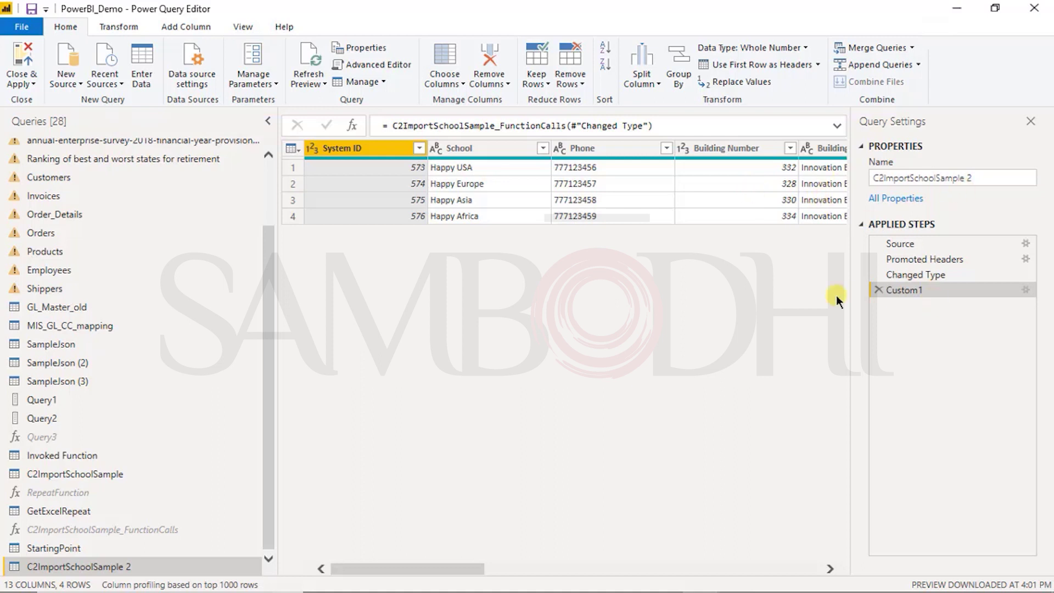
- Close the query editor while applying the changes, and check the fields of the loaded C2ImportSchoolSample 2 table
left_click(22, 81)
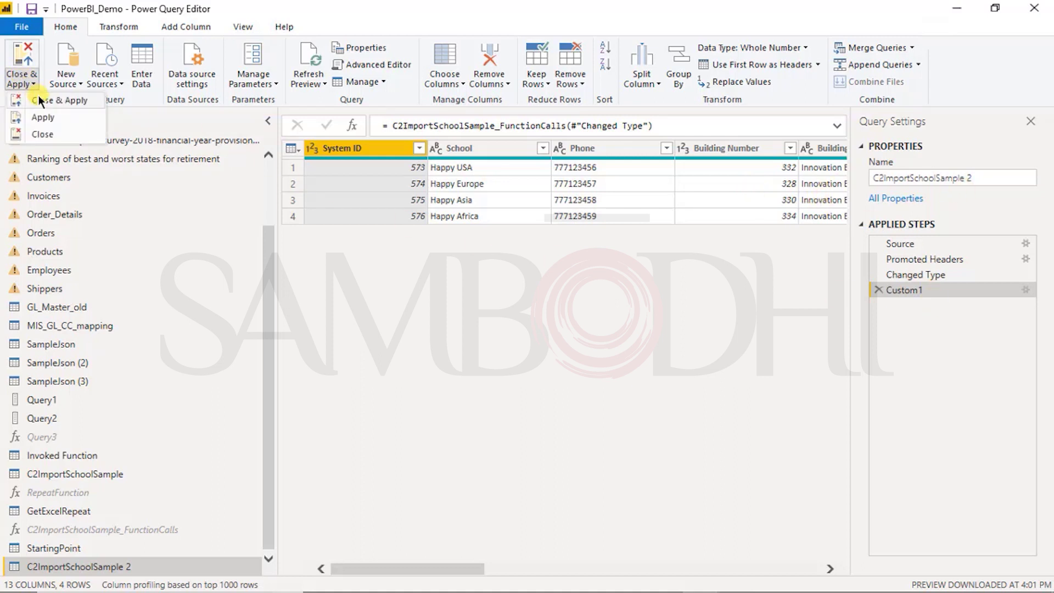
left_click(39, 96)
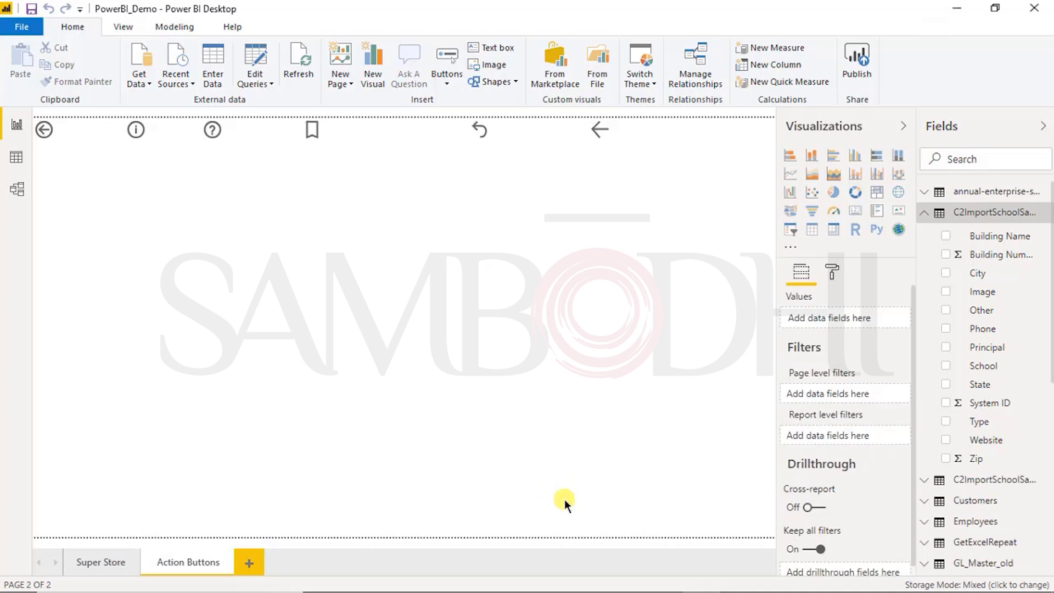
left_click(929, 213)
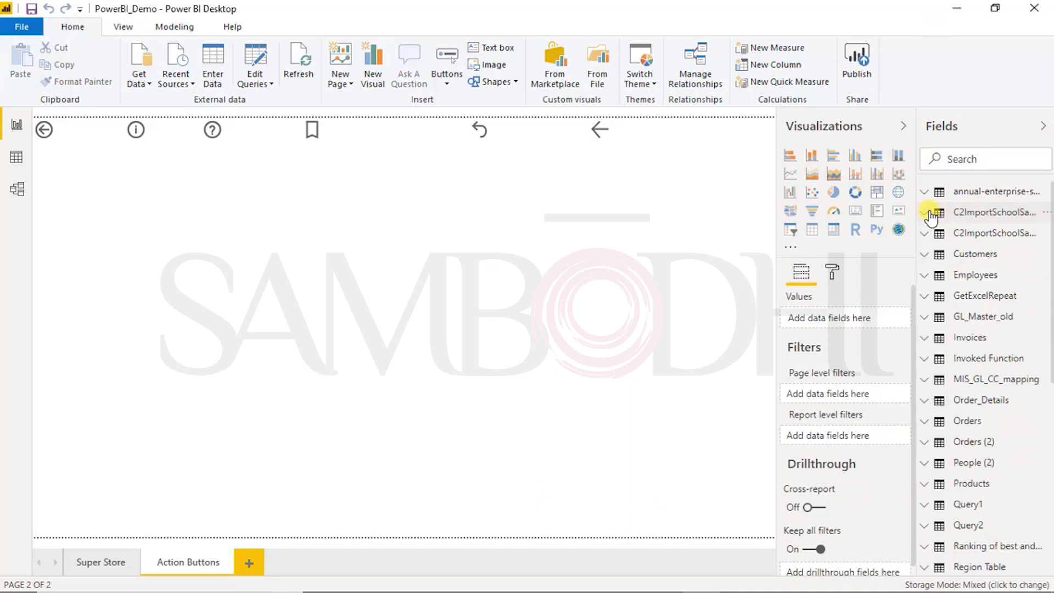
left_click(933, 233)
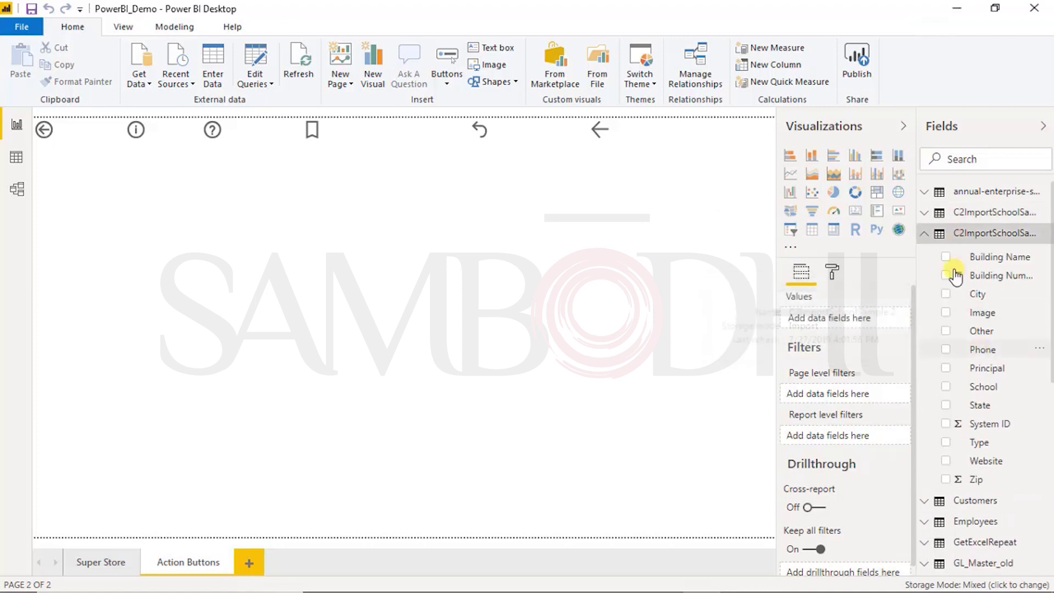
left_click(933, 234)
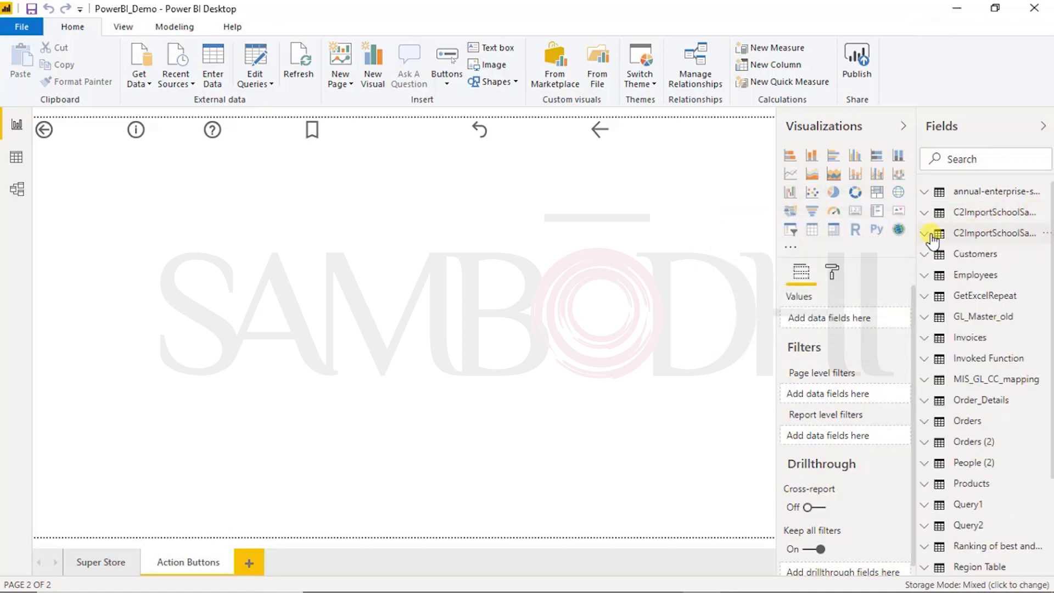
- Compare the loaded data rows of C2ImportSchoolSample 2 with those of C2ImportSchoolSample
left_click(16, 159)
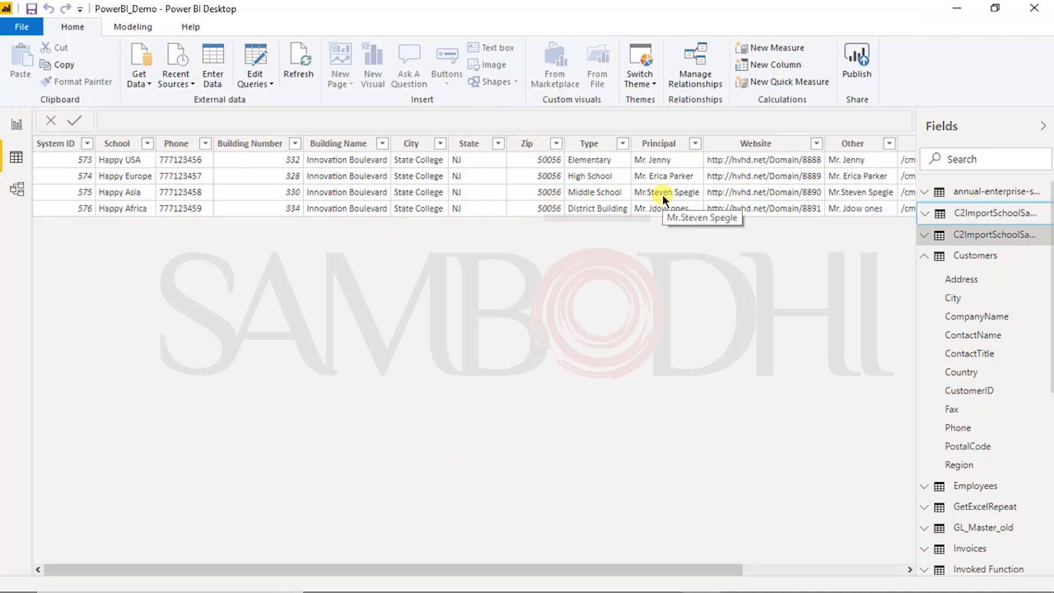
left_click(992, 219)
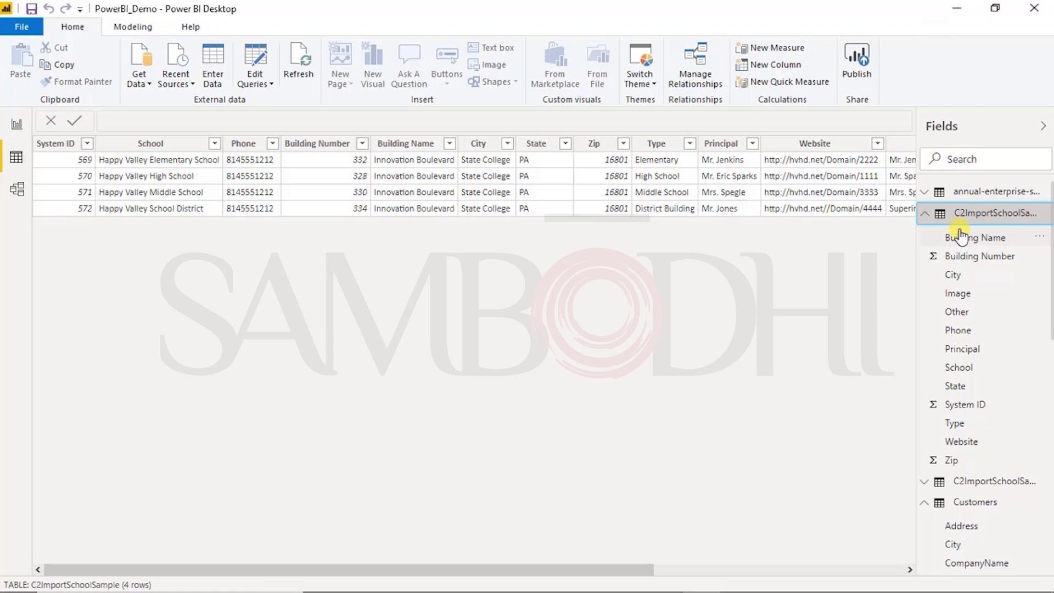
left_click(924, 215)
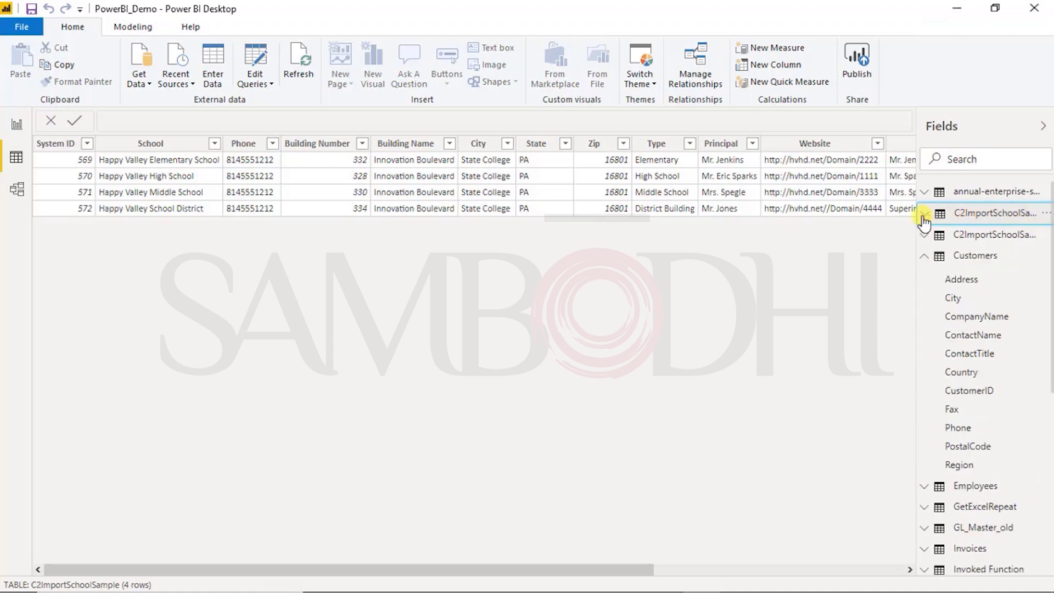
left_click(924, 219)
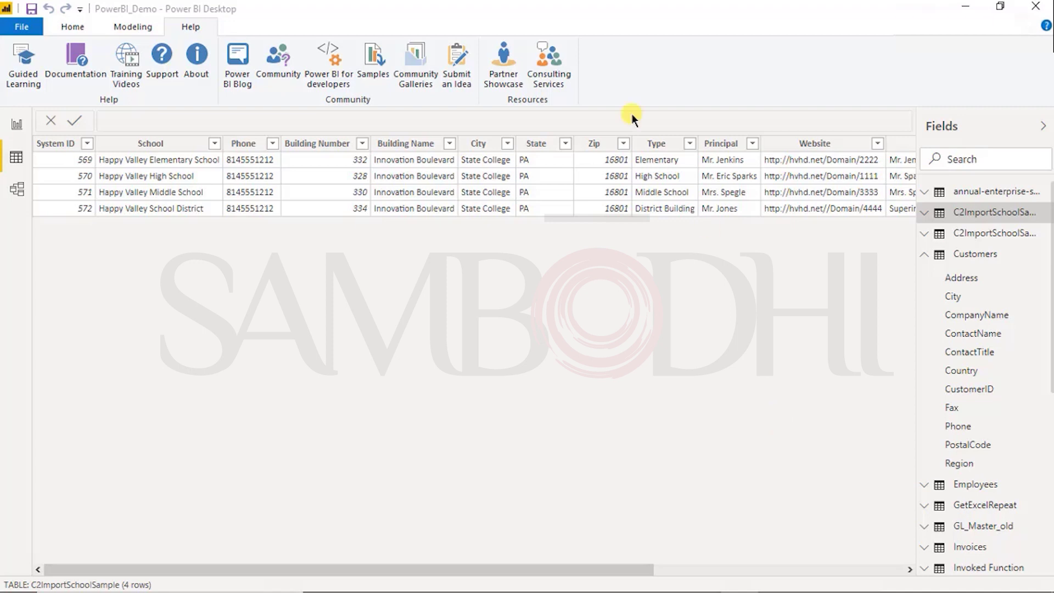
left_click(9, 160)
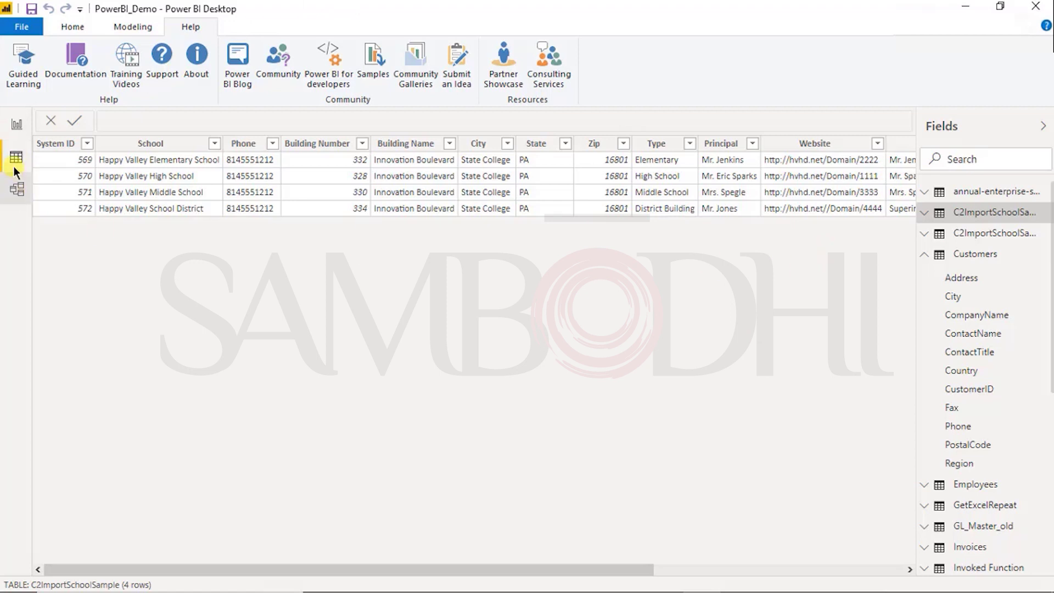
- Reopen the query editor from C2ImportSchoolSample and review the list formulas of Query1 and Query2
right_click(988, 212)
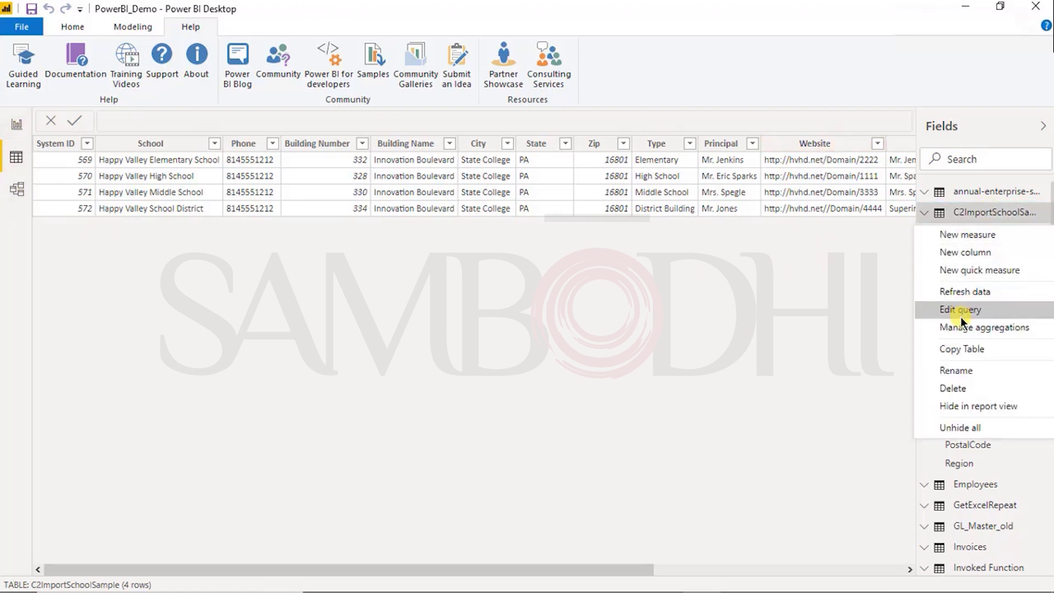
left_click(936, 311)
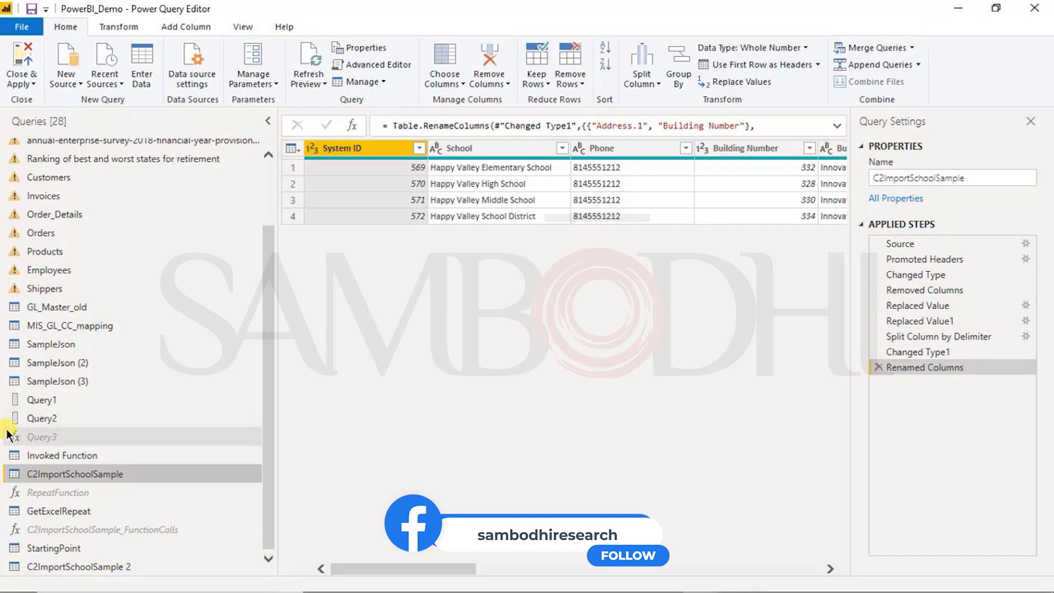
left_click(35, 401)
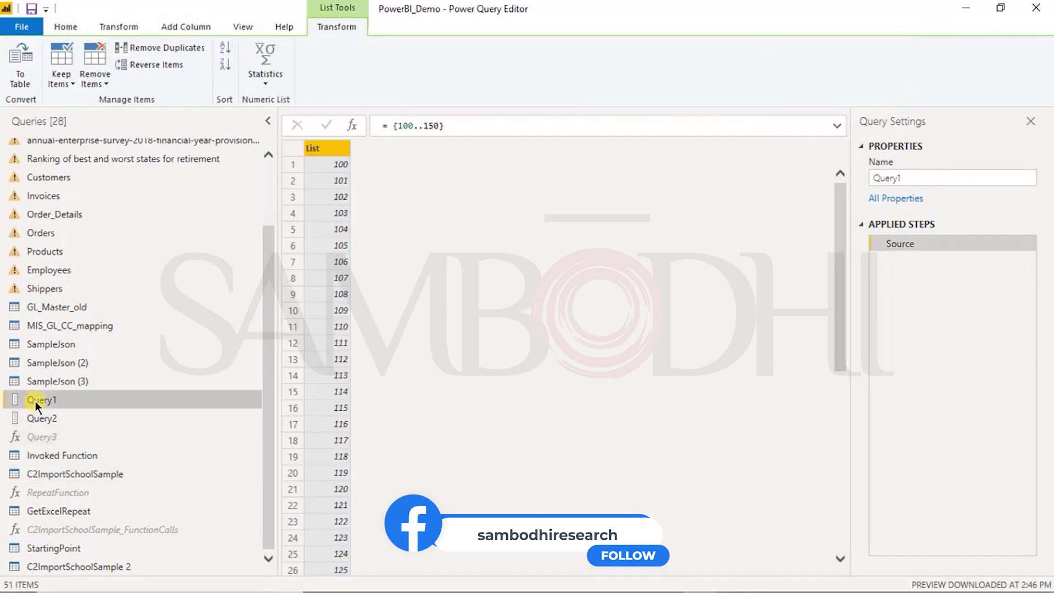
left_click_drag(446, 126, 378, 125)
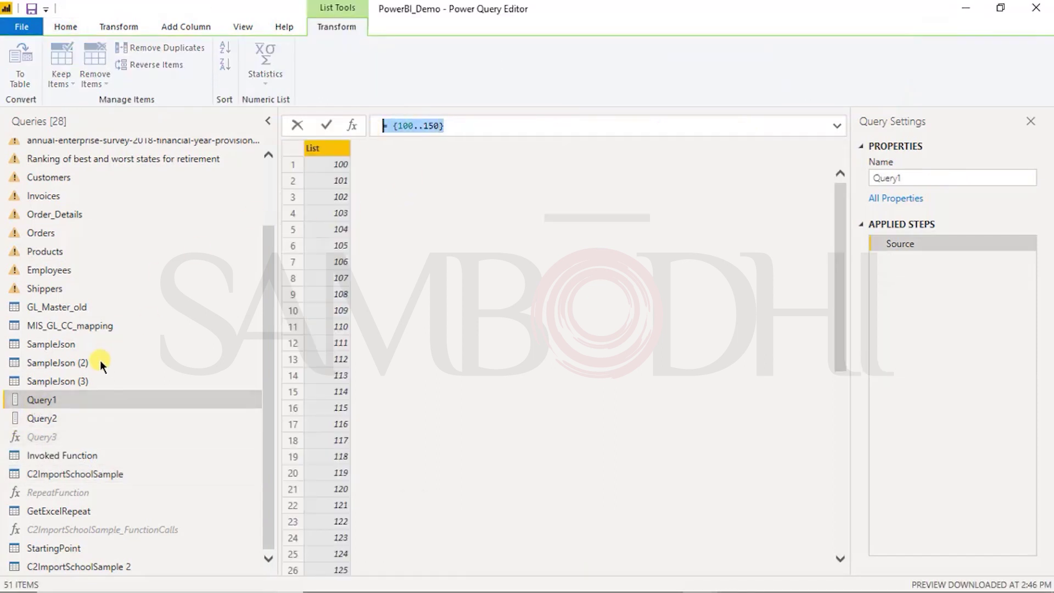
left_click(53, 419)
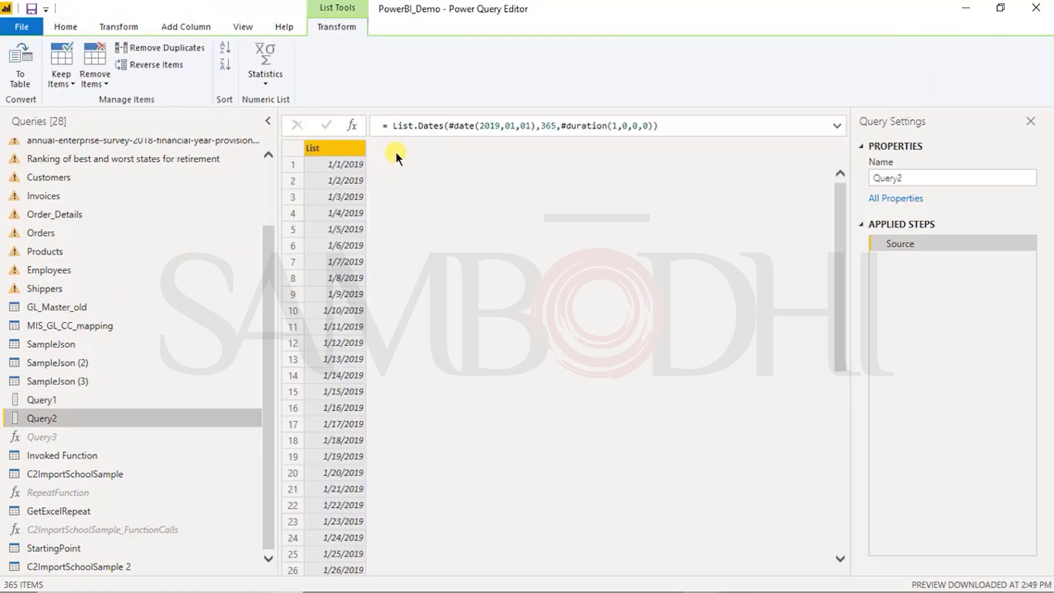
left_click_drag(720, 124, 394, 128)
double_click(395, 129)
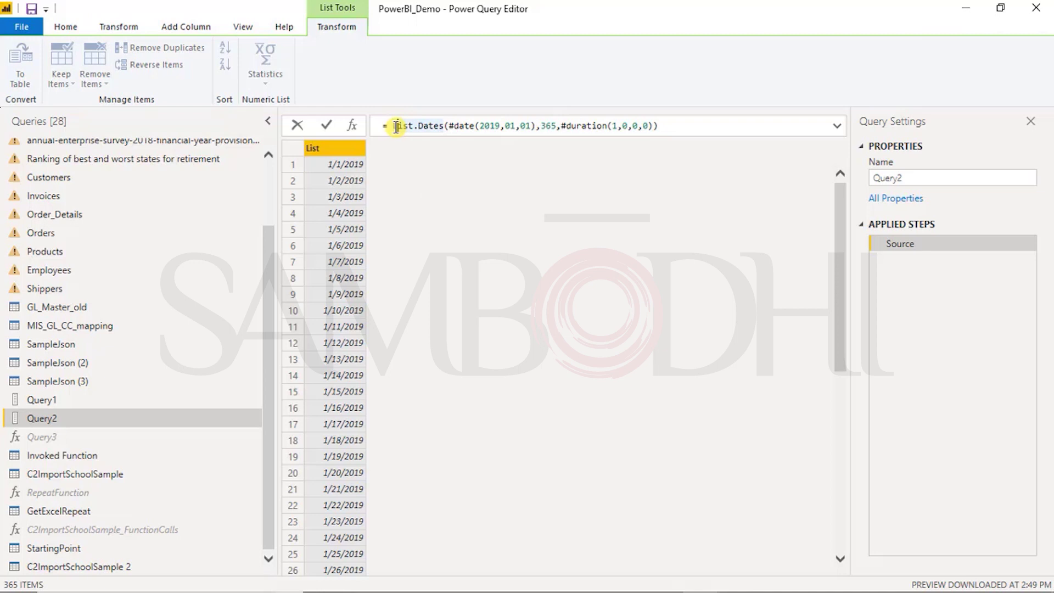
mouse_move(417, 124)
left_click_drag(683, 126, 346, 124)
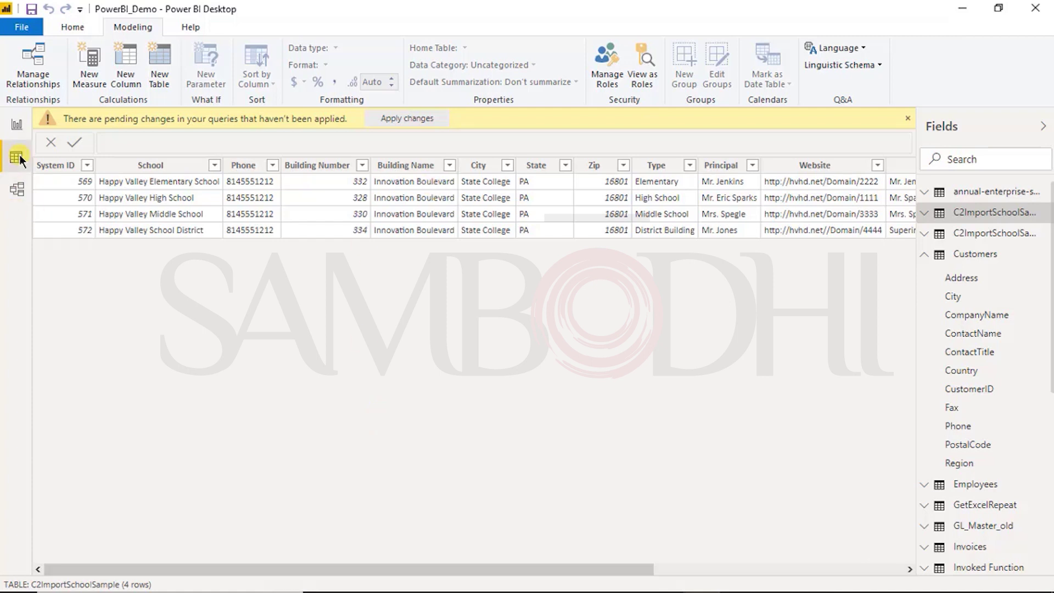
- Open the C2ImportSchoolSample query for editing and examine its applied steps and remaining columns
right_click(968, 212)
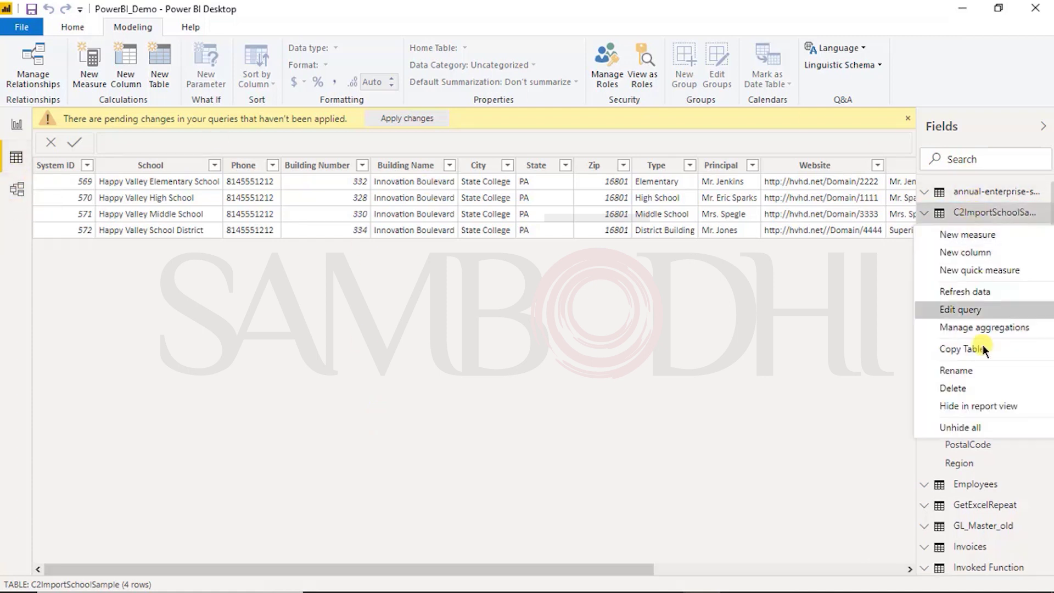
left_click(963, 308)
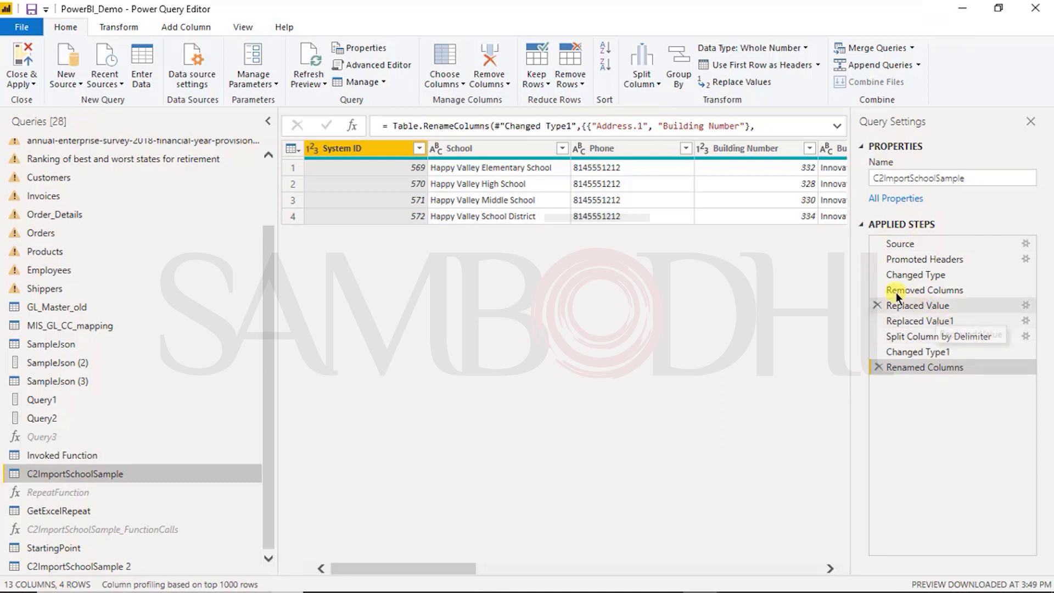
left_click_drag(415, 566, 614, 557)
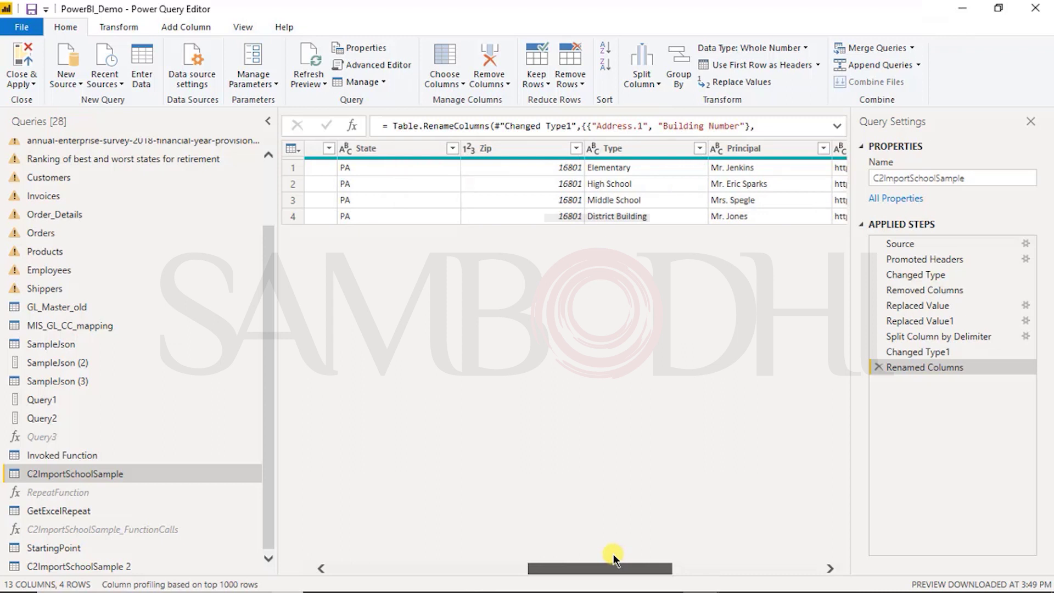
left_click_drag(613, 555, 614, 555)
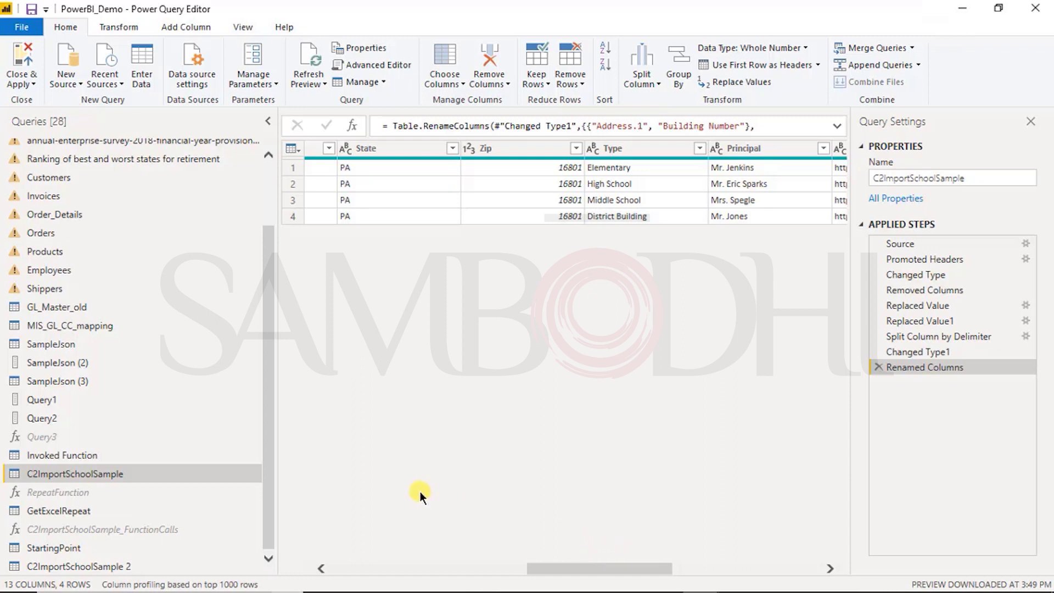
- Show the common data source types available for creating a new query
left_click(117, 34)
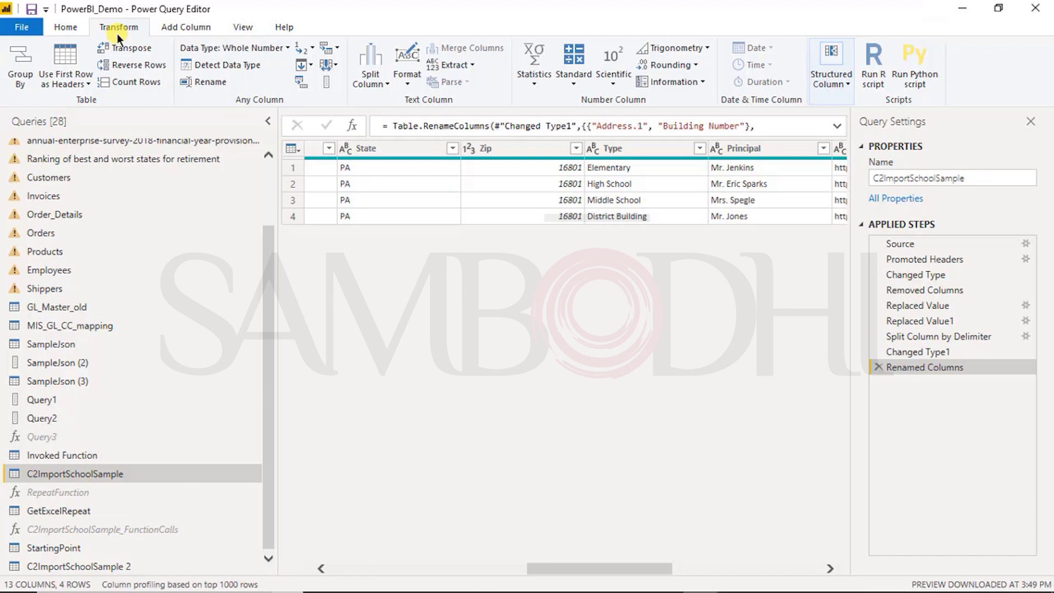
left_click(62, 28)
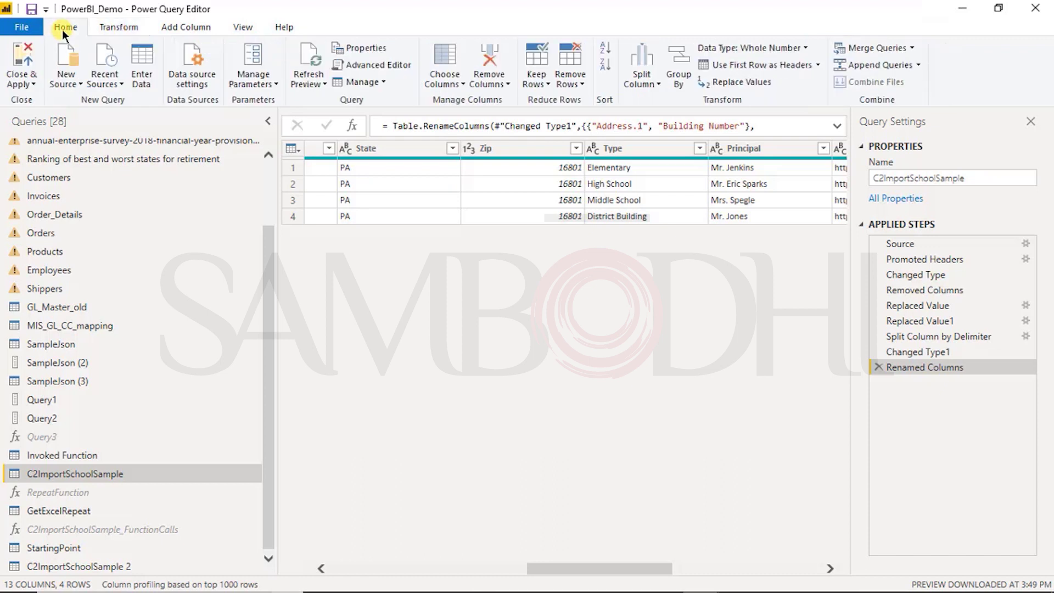
left_click(75, 83)
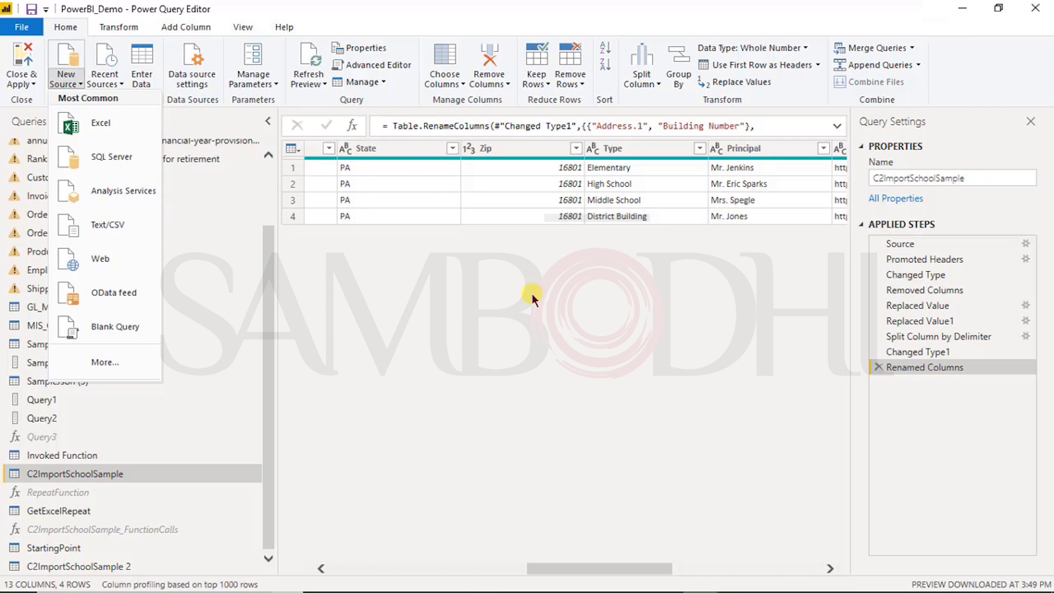
- Select the Promoted Headers step of C2ImportSchoolSample and show the actions available for it
left_click(900, 262)
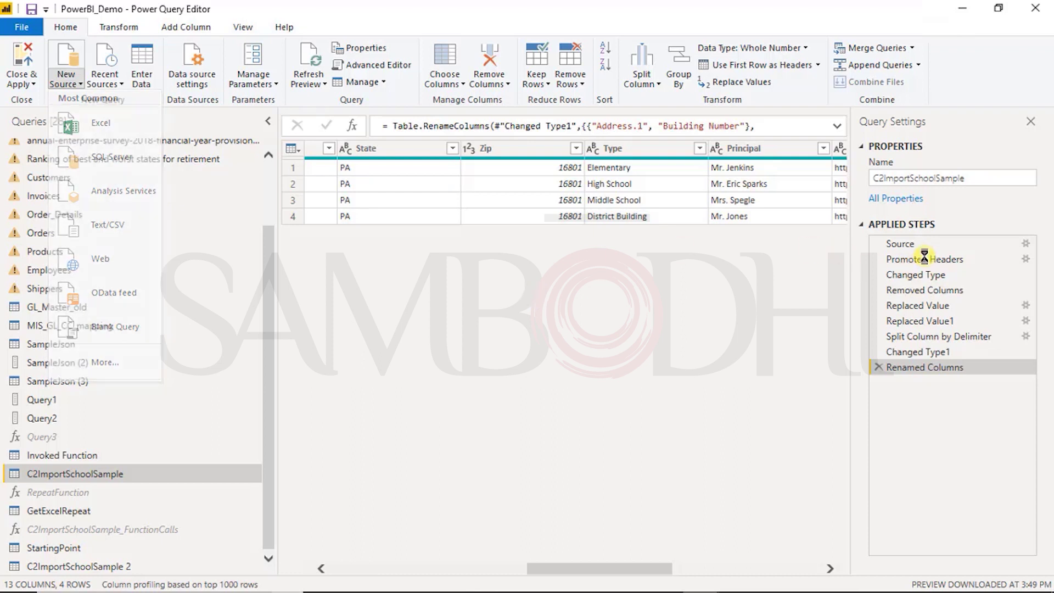
right_click(924, 259)
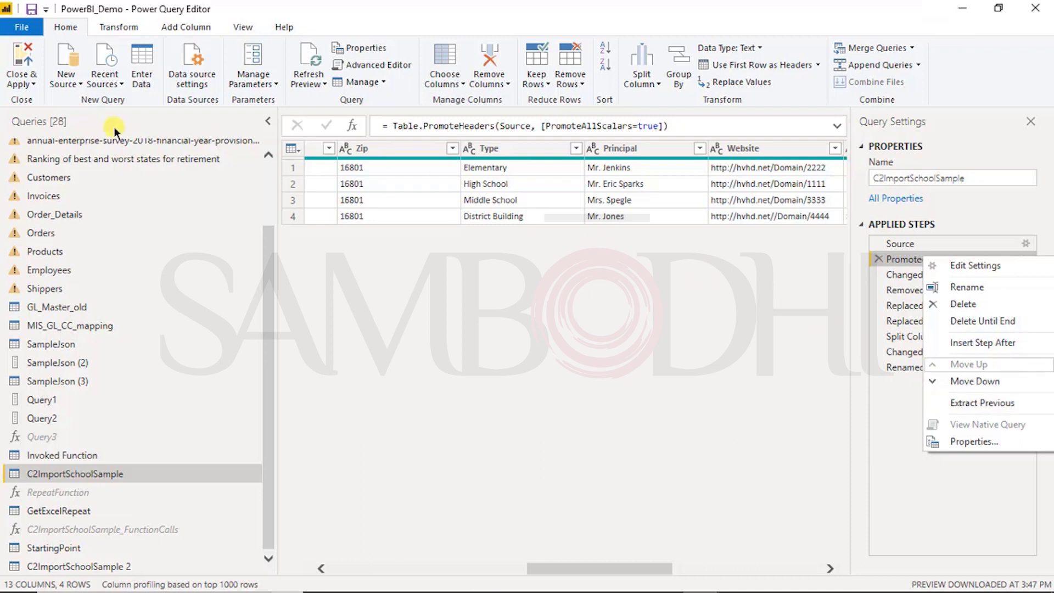
- Review the options for closing and applying changes and for adding data from new or recent sources
left_click(32, 82)
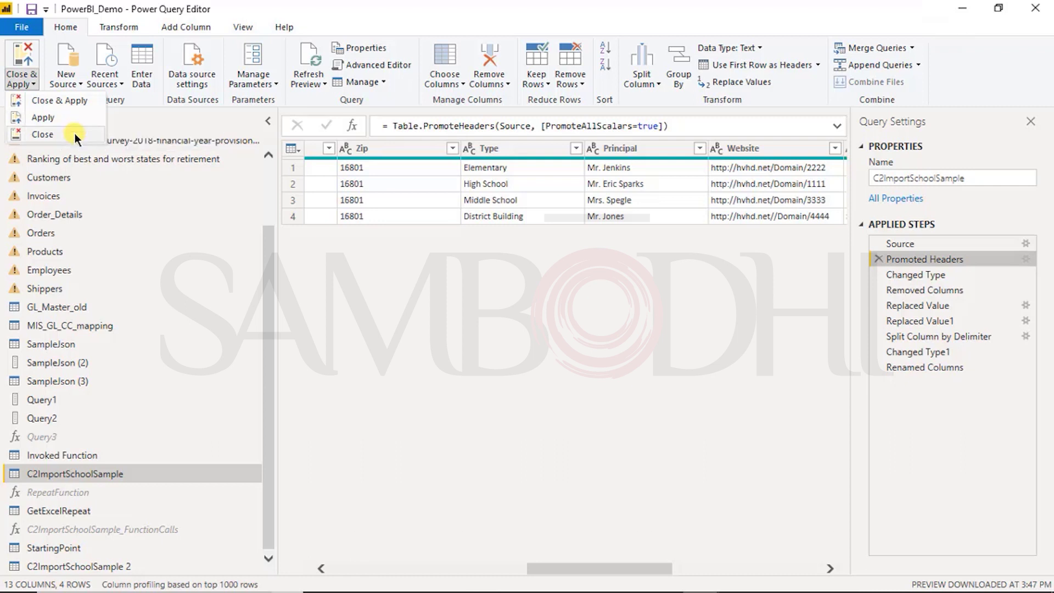
left_click(66, 80)
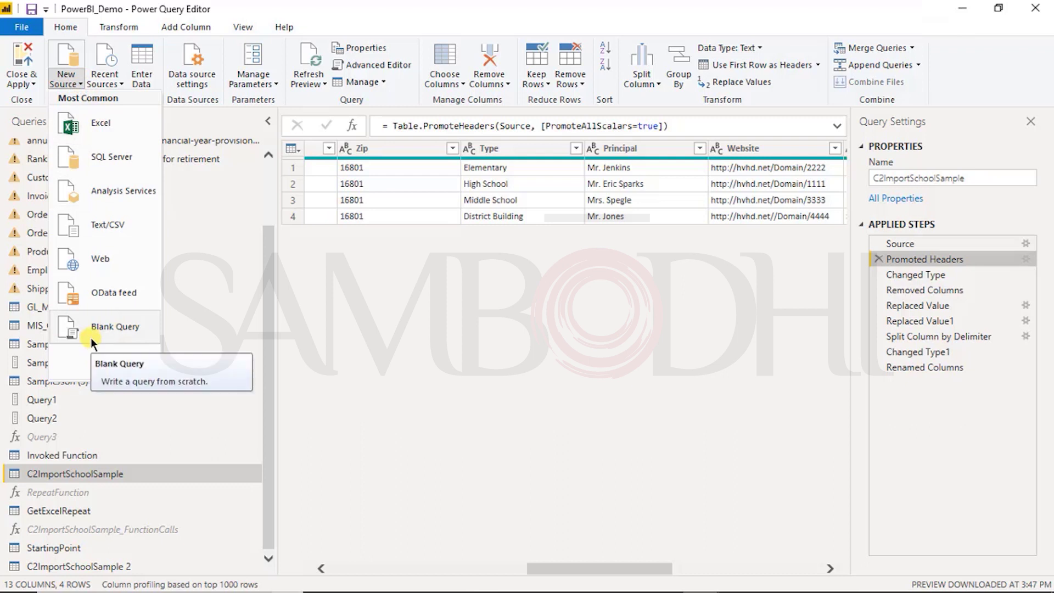
left_click(103, 80)
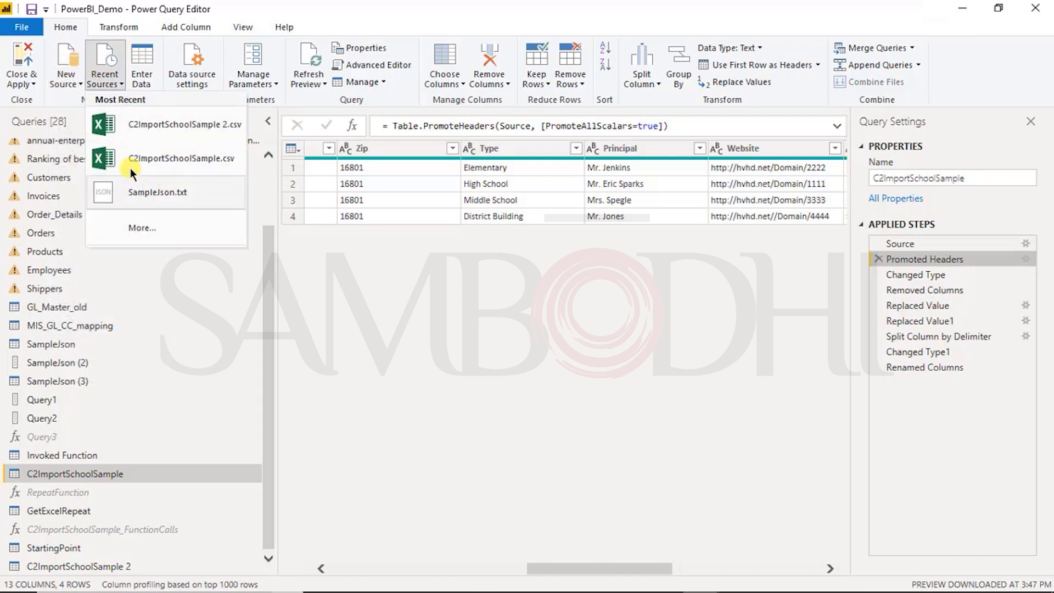
- Examine the Create Table dialog for entering data manually, without creating a table
left_click(147, 76)
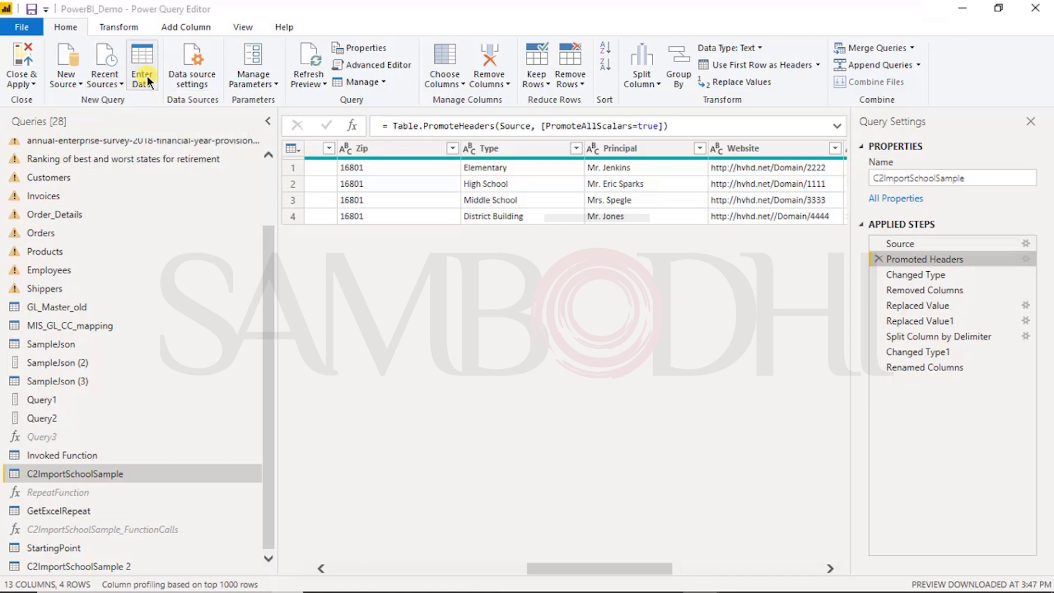
left_click(147, 76)
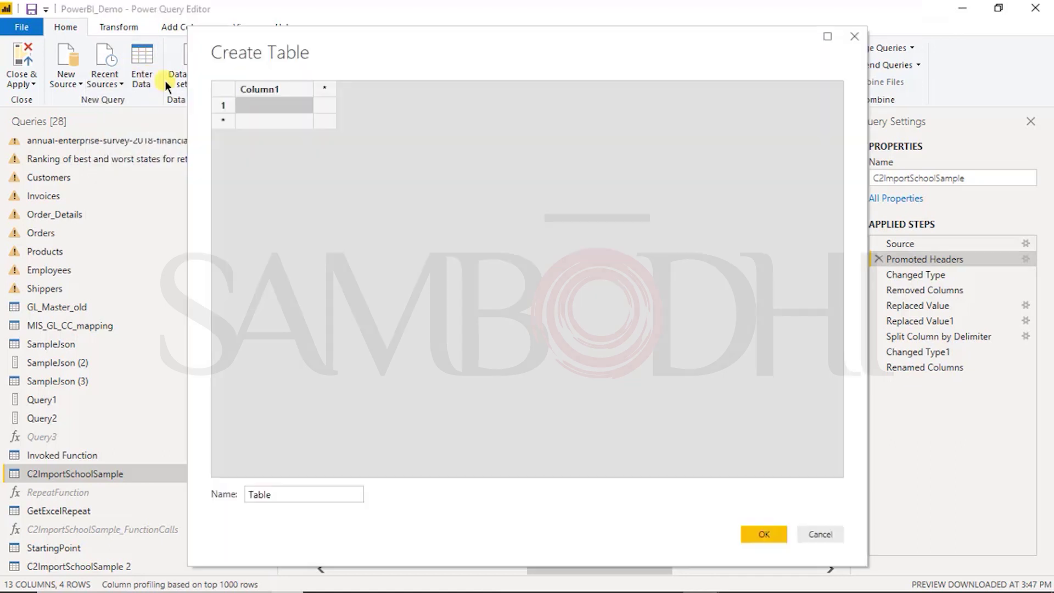
left_click(853, 36)
- Review the data sources in the current file and the privacy levels offered in the BIFinanceDB source's permissions
left_click(208, 85)
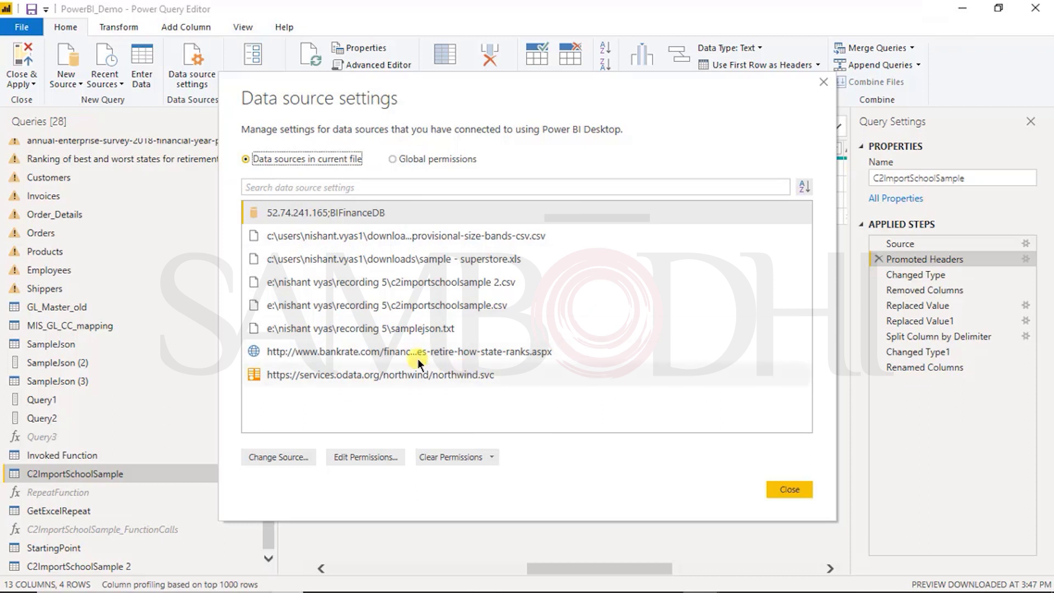
left_click(377, 461)
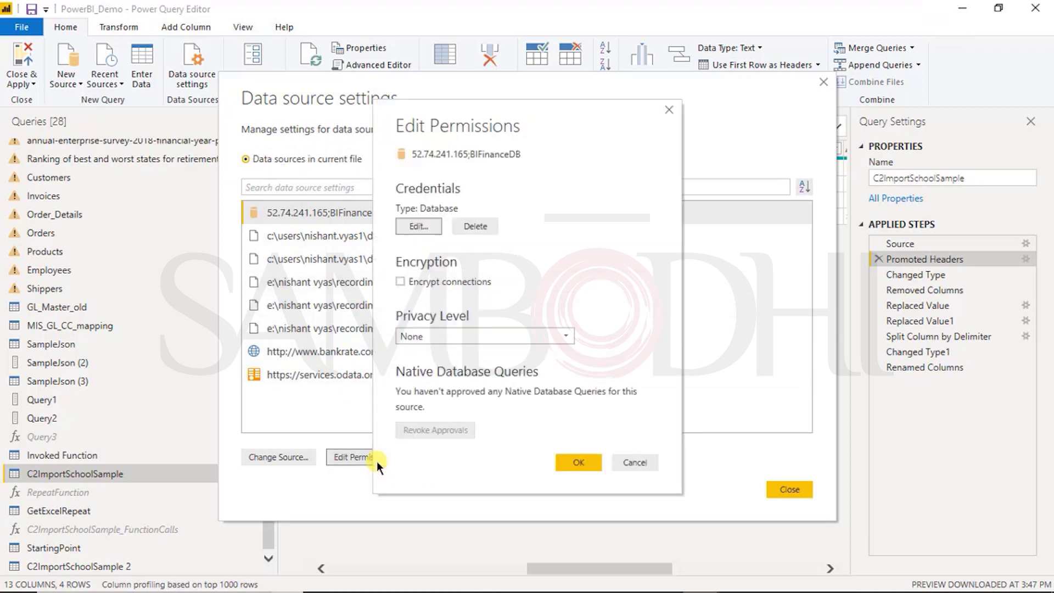
left_click(447, 341)
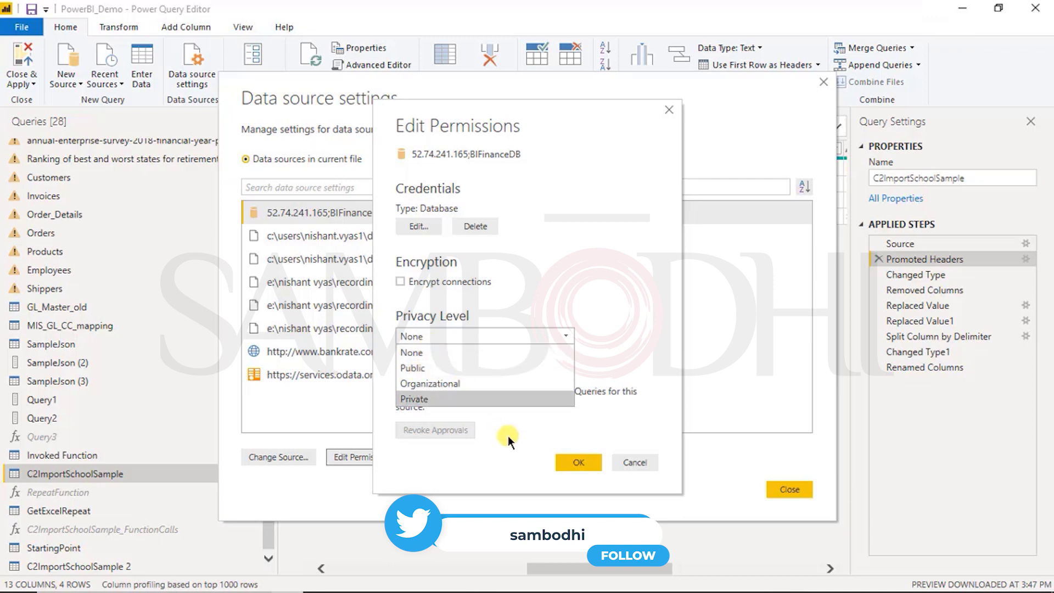
left_click(452, 350)
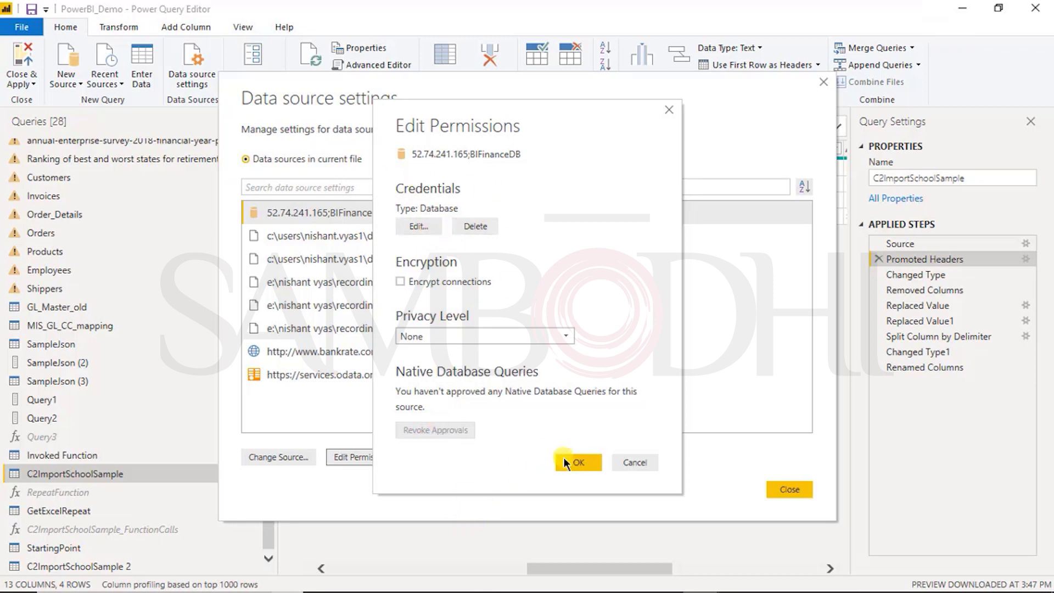
left_click(621, 464)
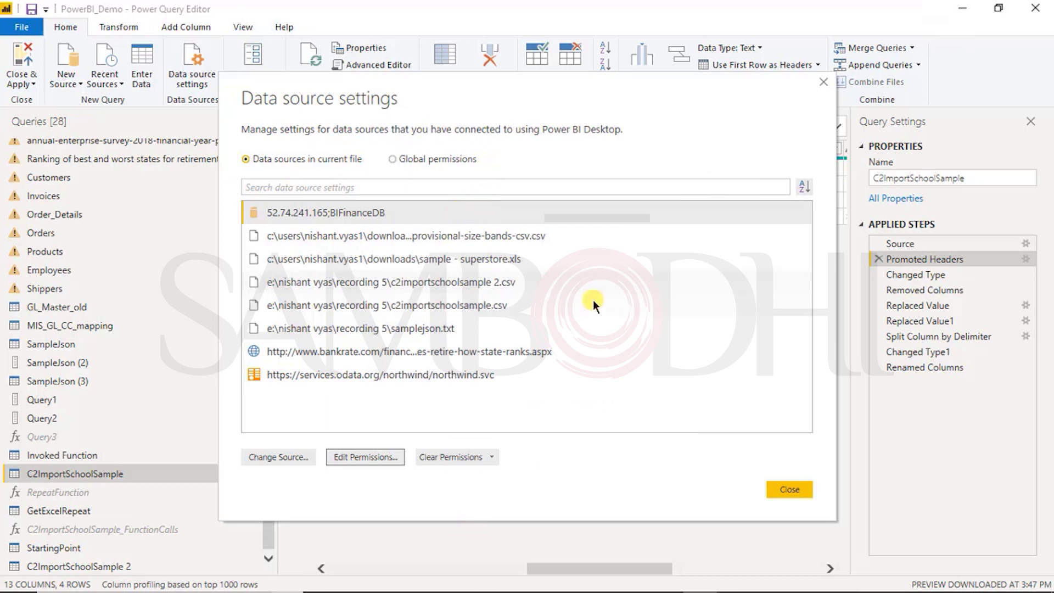
- Review the global permissions and the privacy levels offered for the database server, and leave the data source settings
left_click(429, 159)
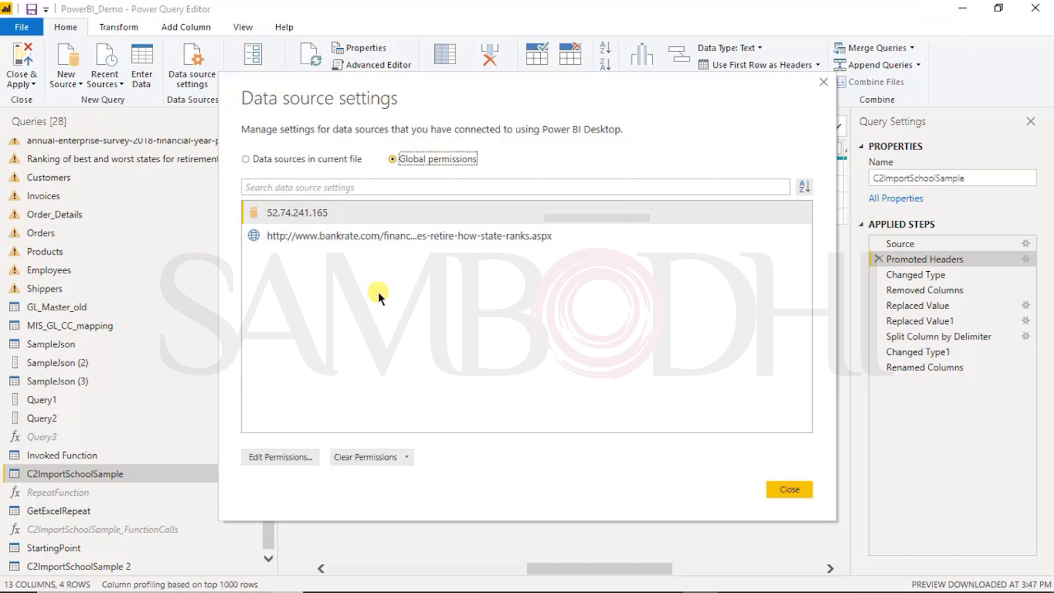
left_click(278, 456)
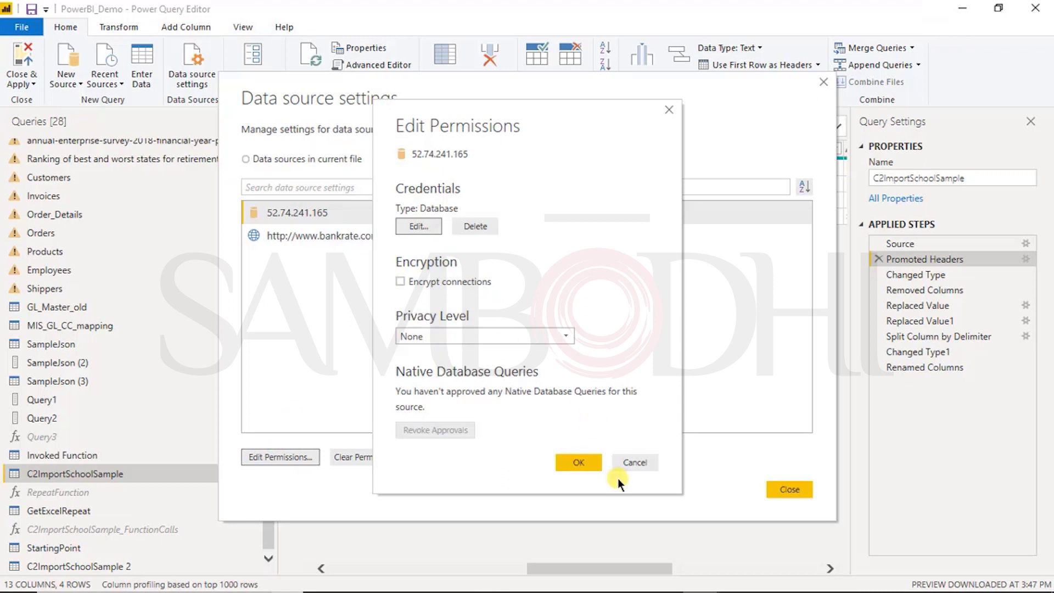
left_click(519, 332)
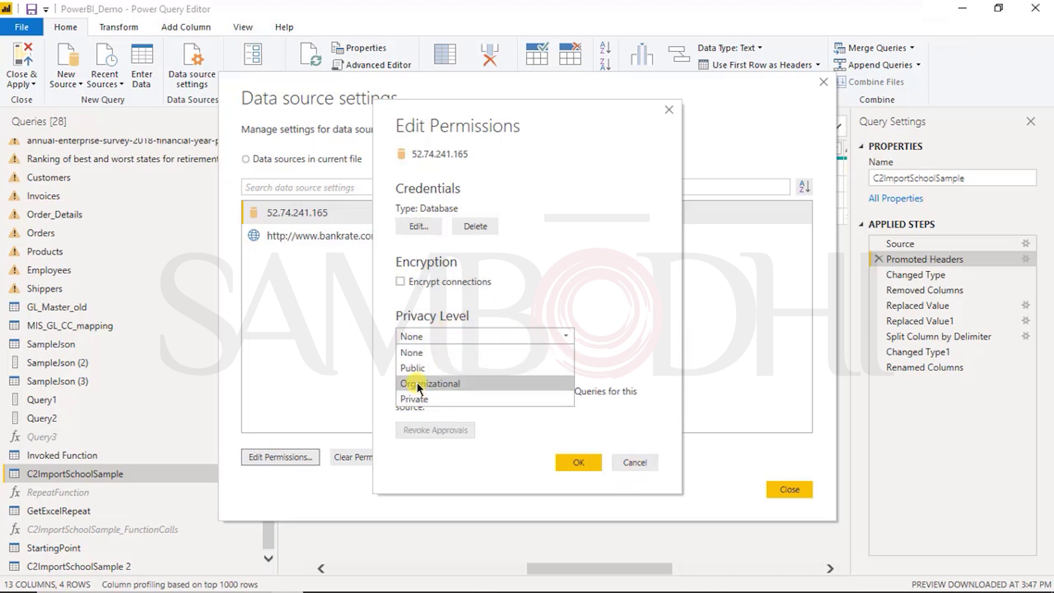
left_click(631, 462)
left_click(793, 488)
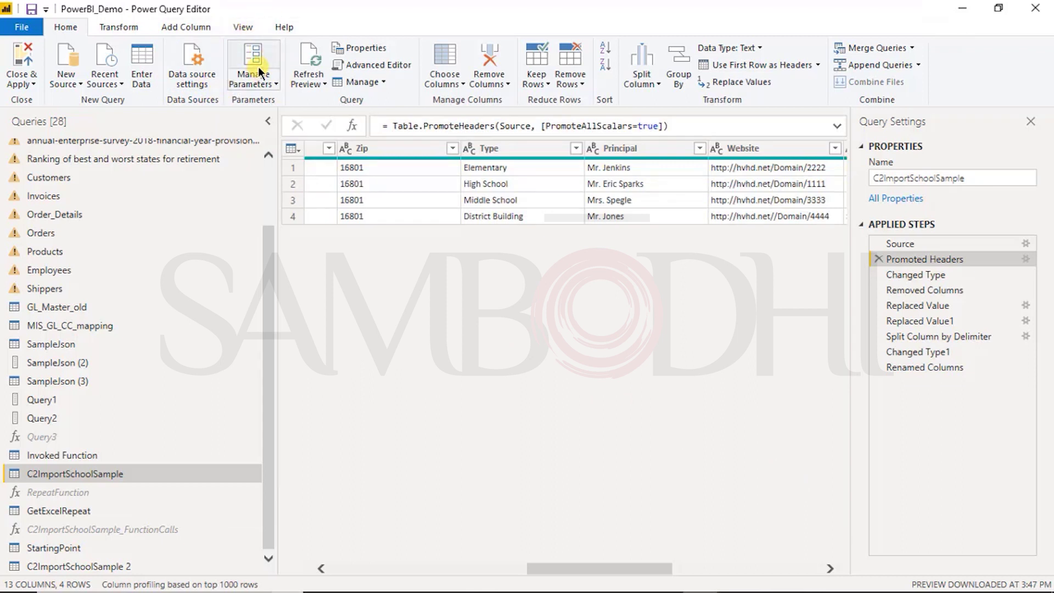
- Show the parameter management options and refresh the preview of C2ImportSchoolSample
left_click(274, 87)
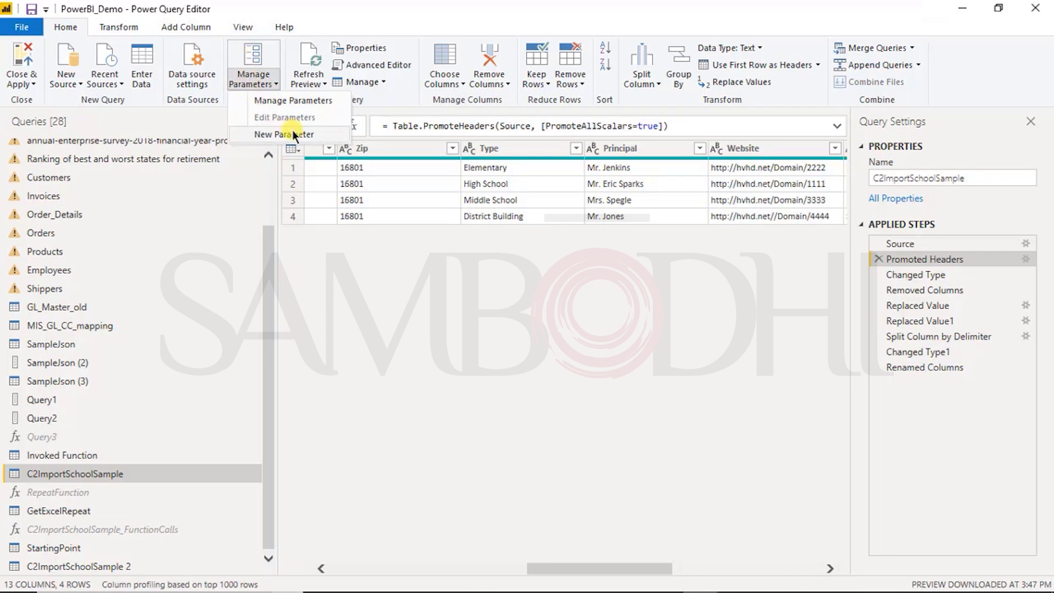
left_click(312, 77)
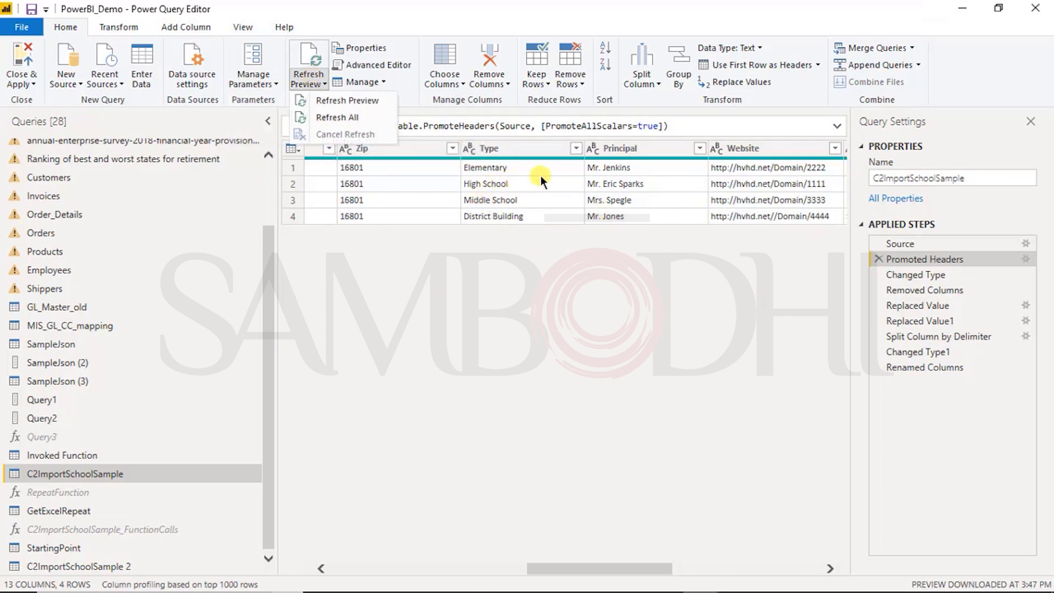
left_click(341, 102)
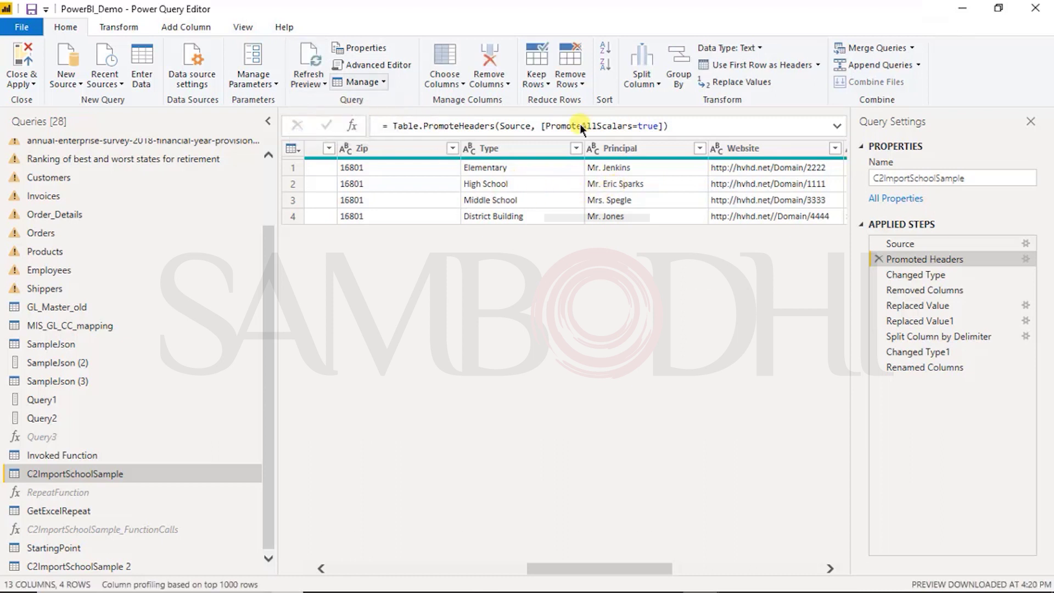
- Try excluding C2ImportSchoolSample from report refresh in its query properties, and cancel the changes
left_click(348, 48)
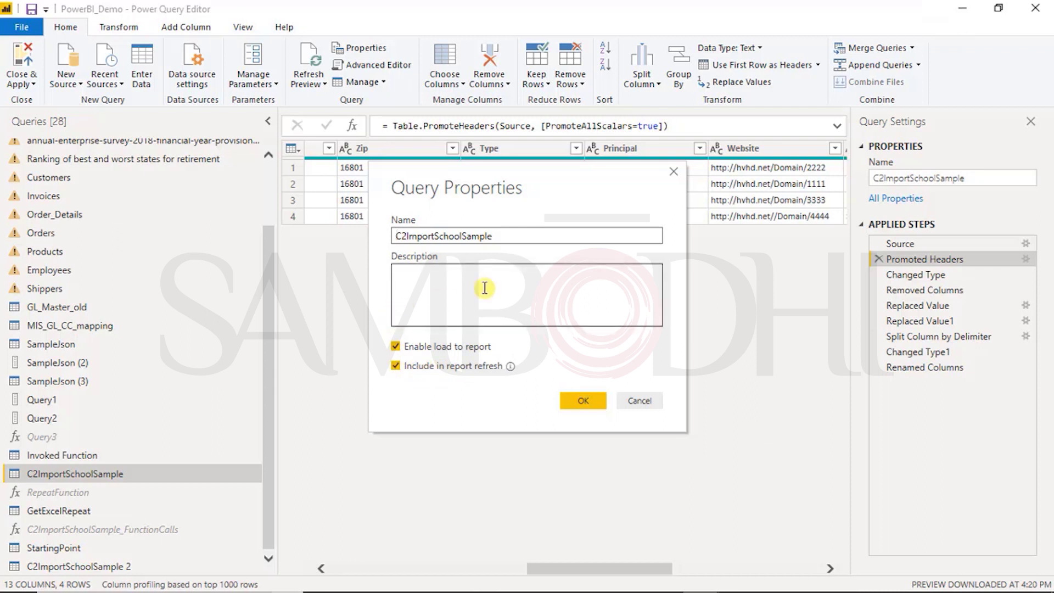
left_click(399, 364)
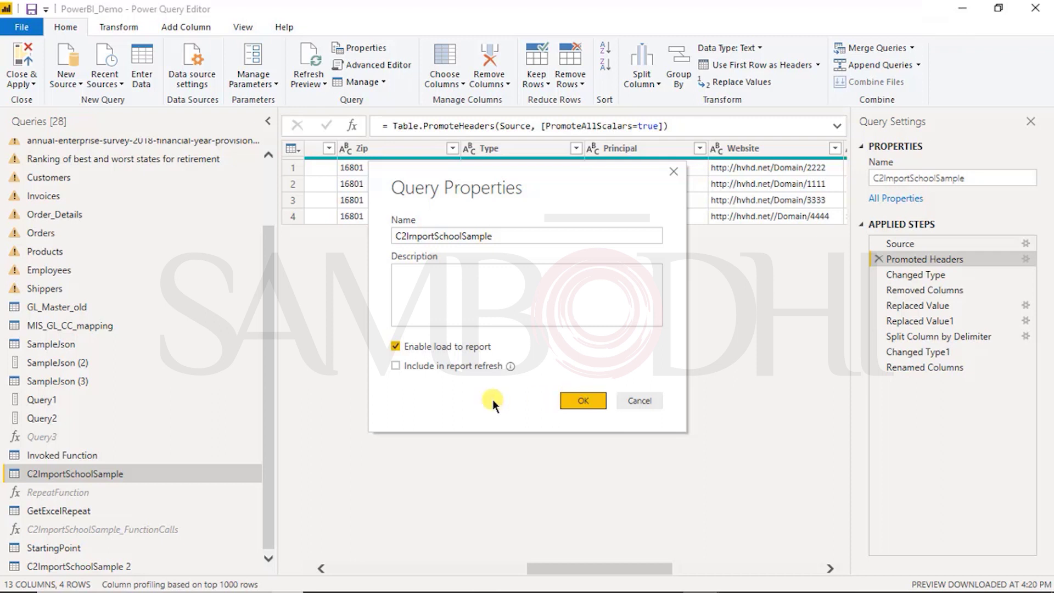
left_click(456, 368)
left_click(627, 399)
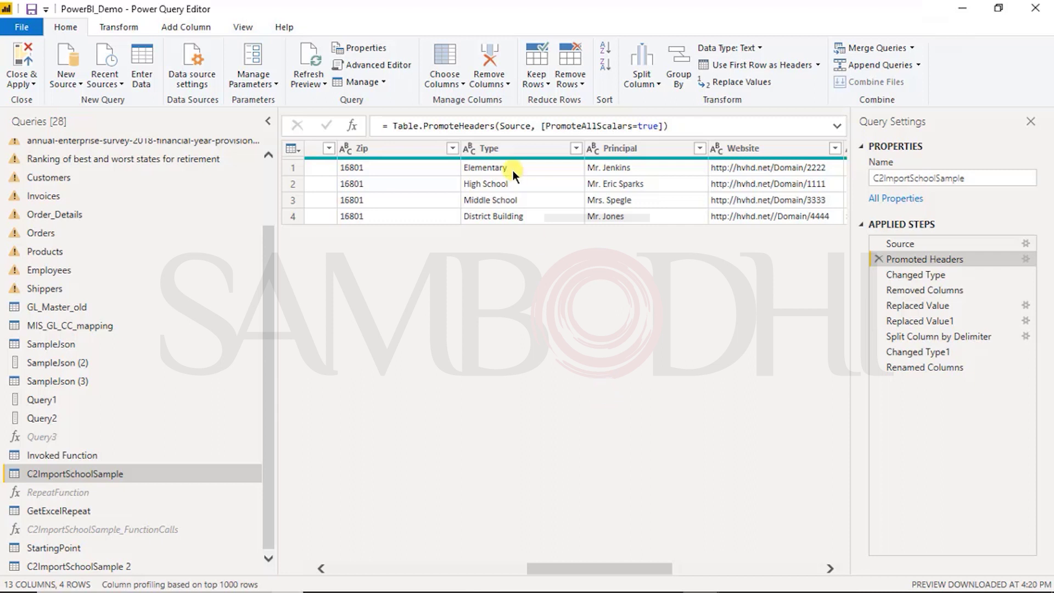
left_click(463, 80)
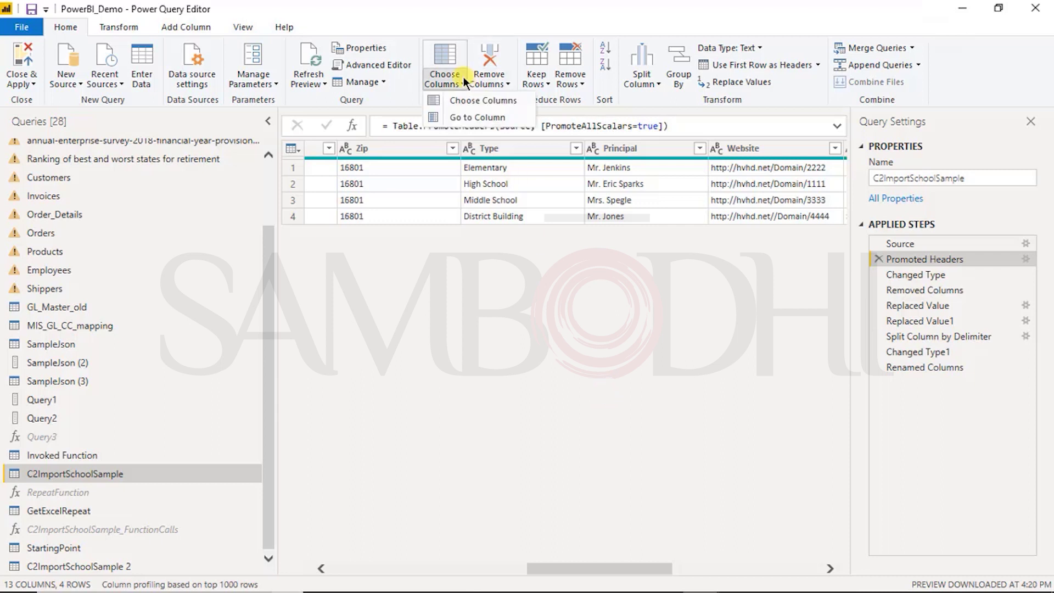
left_click(489, 104)
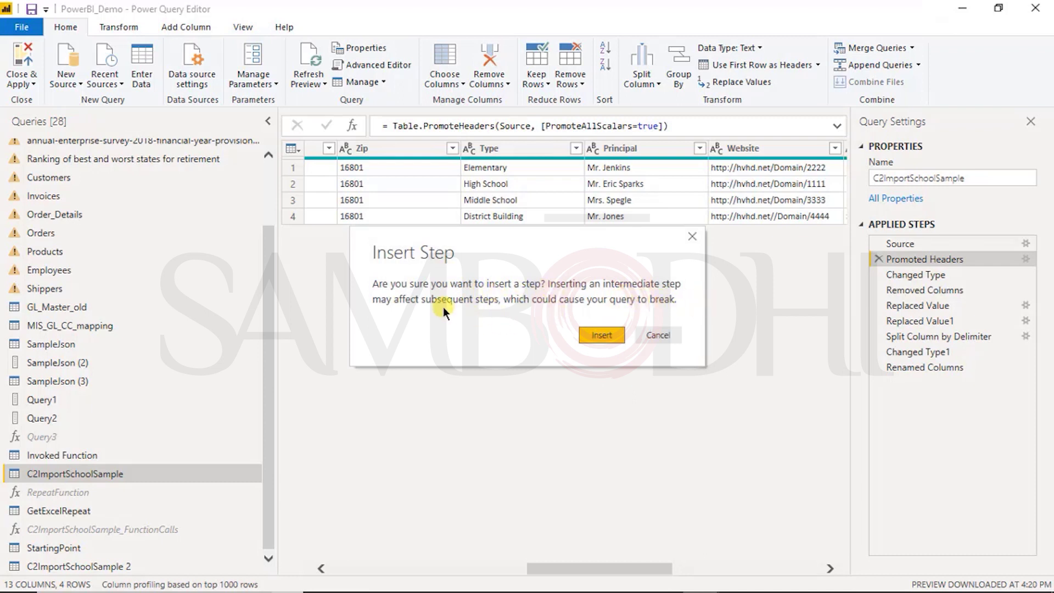
left_click(654, 336)
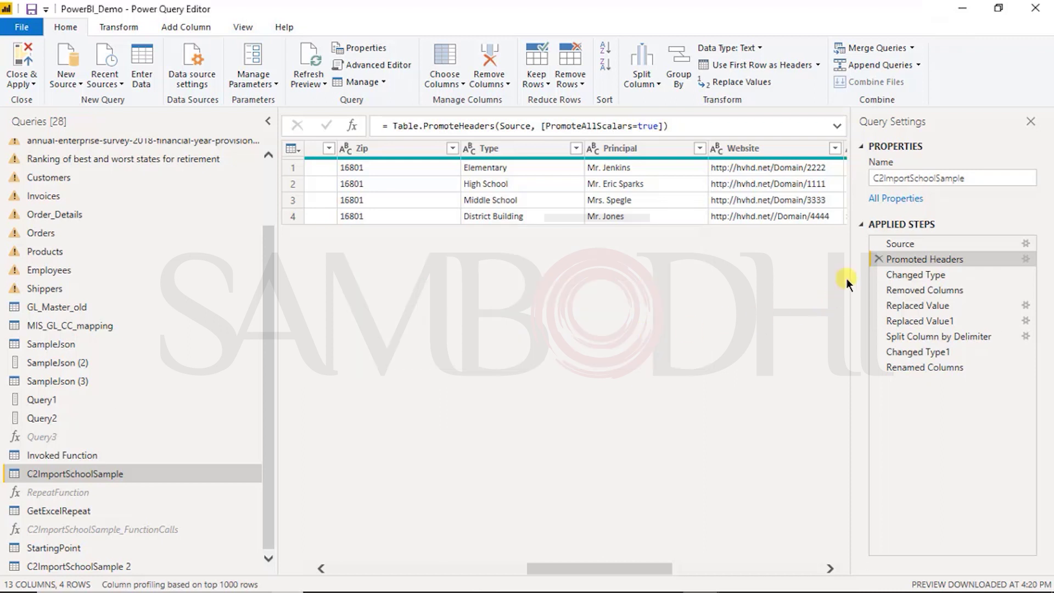
- Select the Renamed Columns step and examine the list of columns that can be kept, without changing the selection
left_click(921, 367)
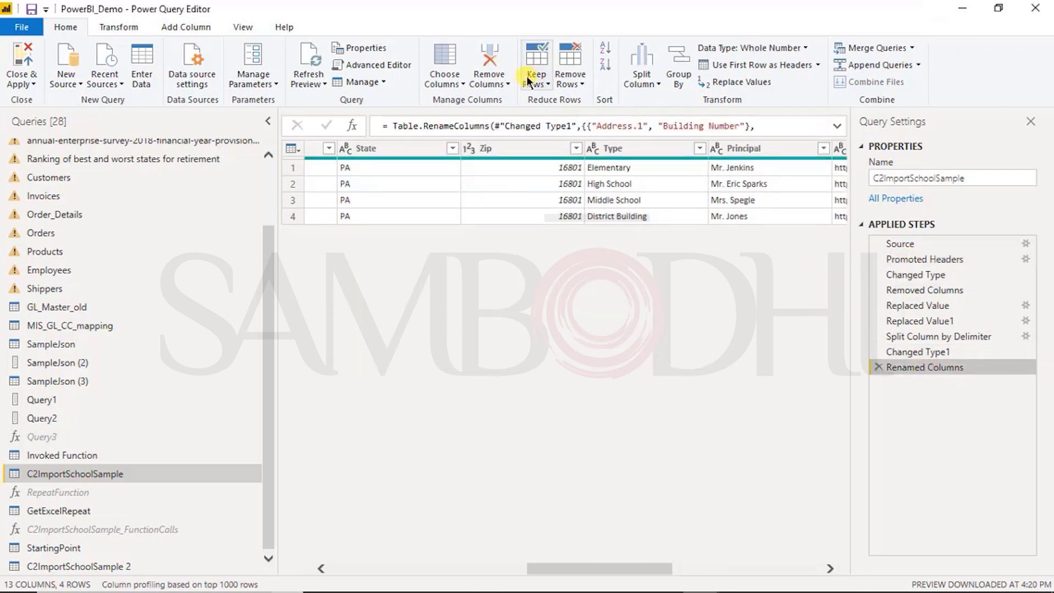
left_click(442, 77)
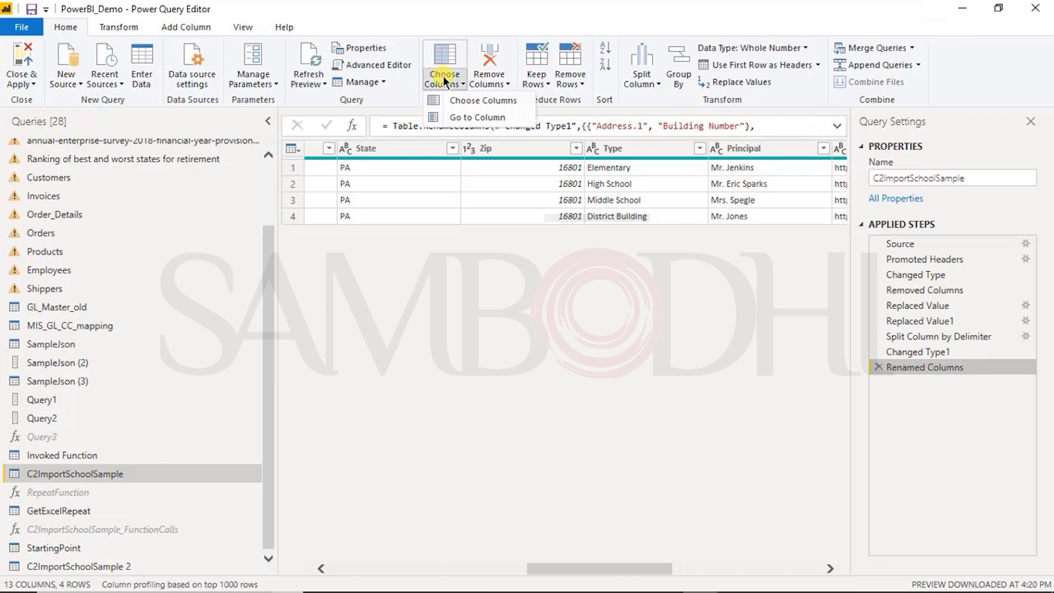
left_click(466, 104)
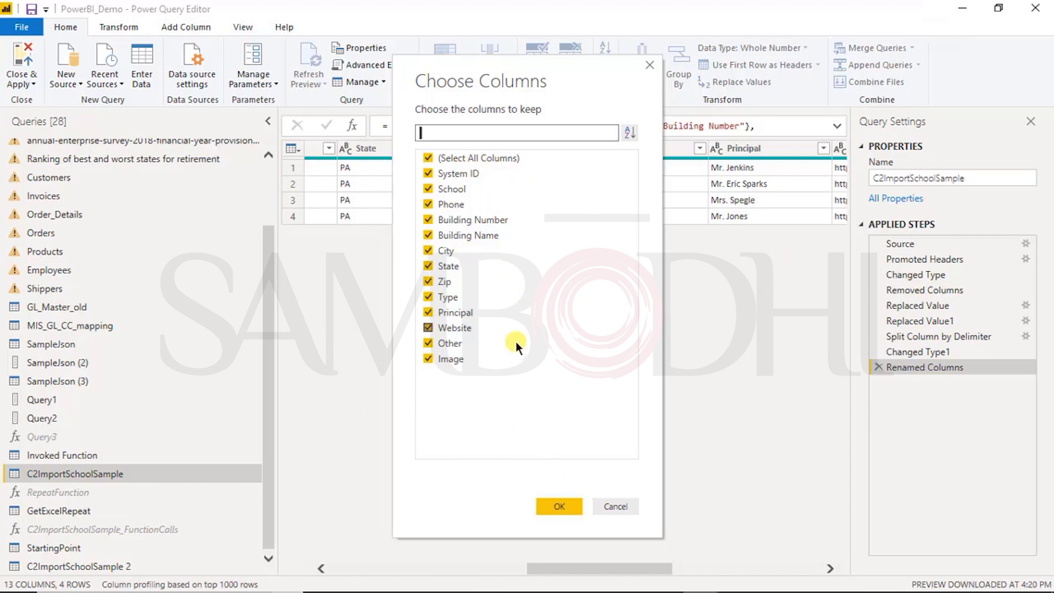
left_click(611, 505)
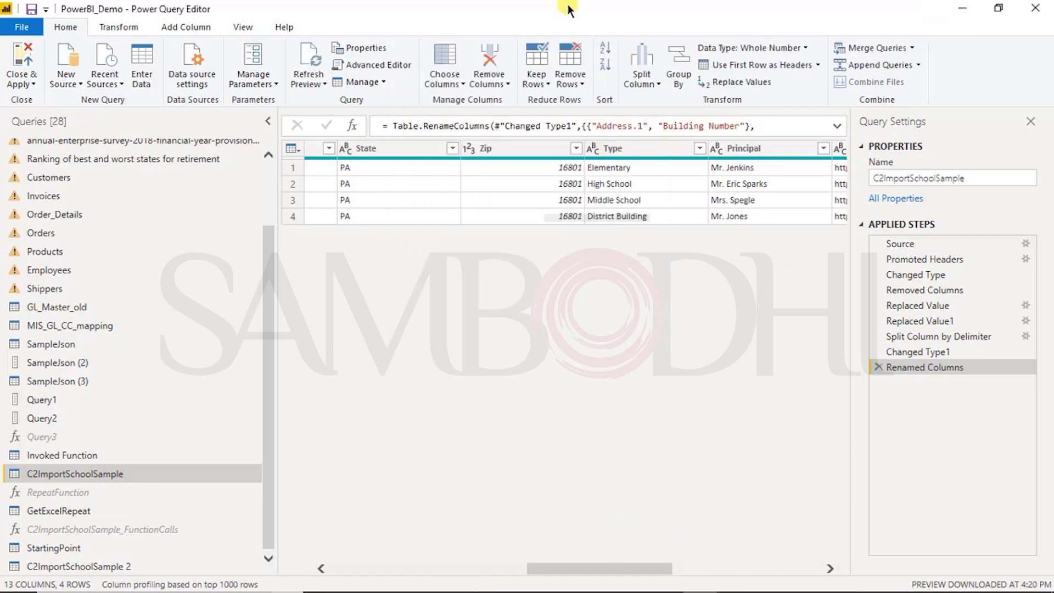
- Review the options available for keeping and removing rows
left_click(533, 84)
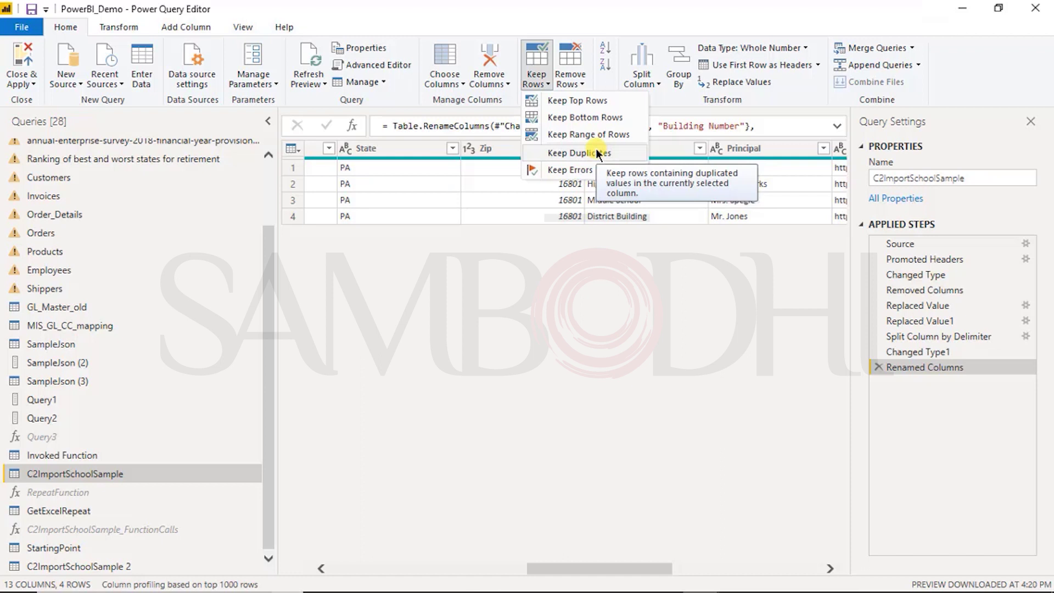
left_click(584, 83)
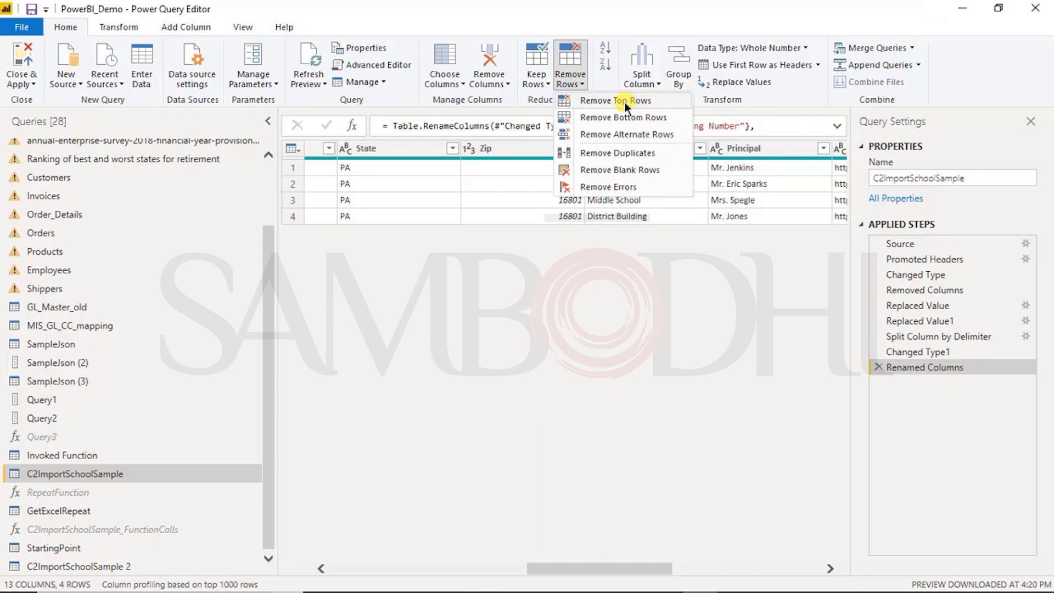
left_click(605, 77)
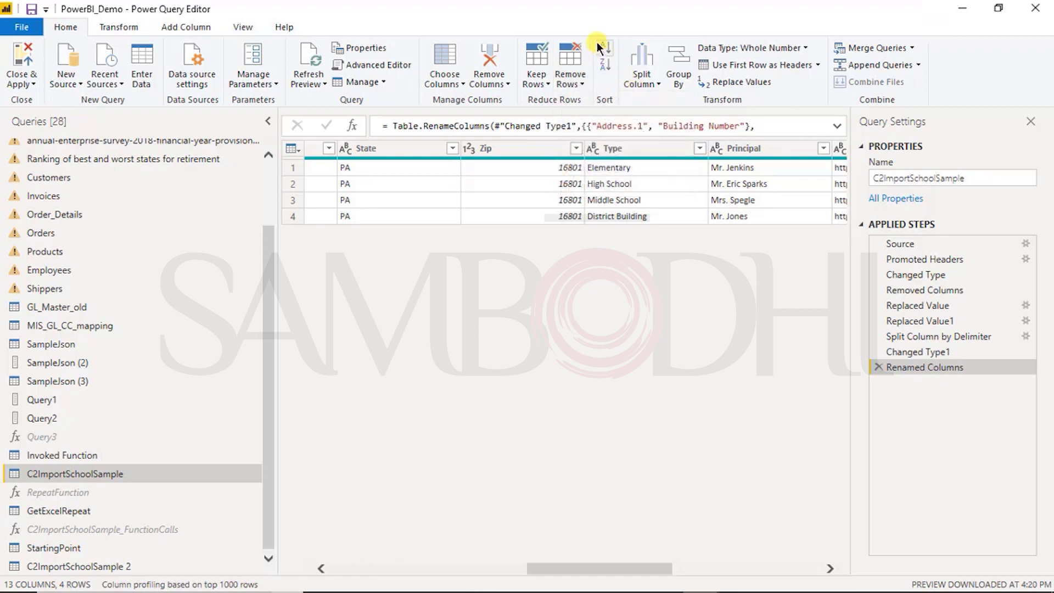
- Sort the C2ImportSchoolSample rows by the Type column in ascending order
left_click(391, 151)
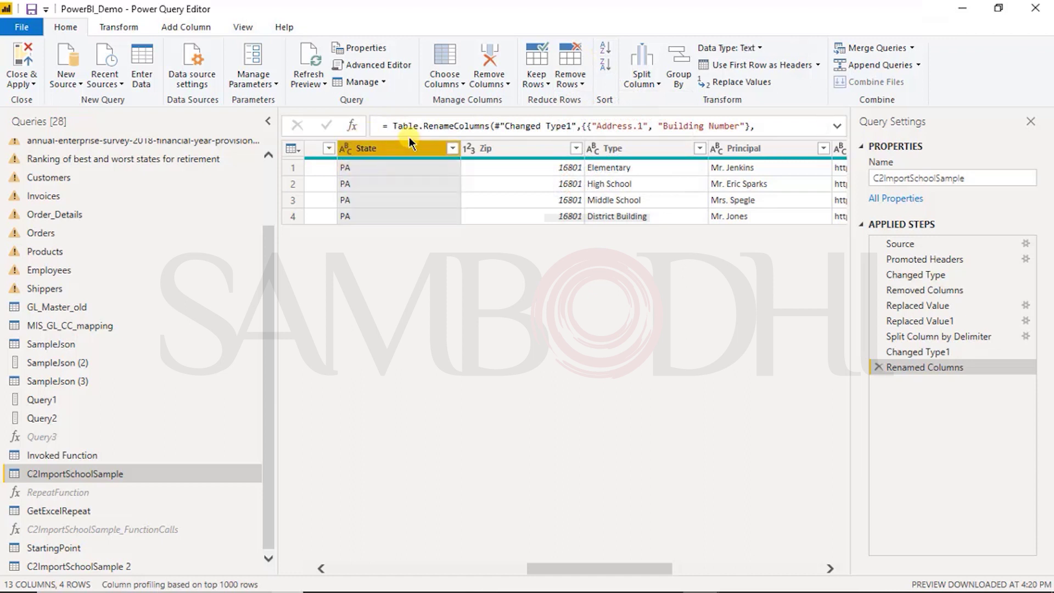
left_click(603, 150)
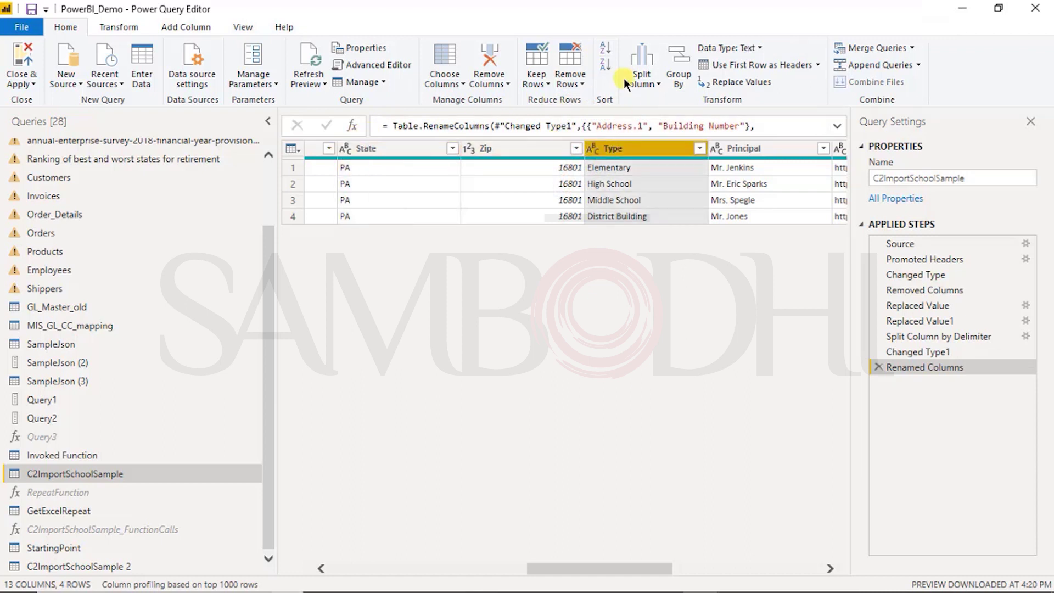
left_click(603, 51)
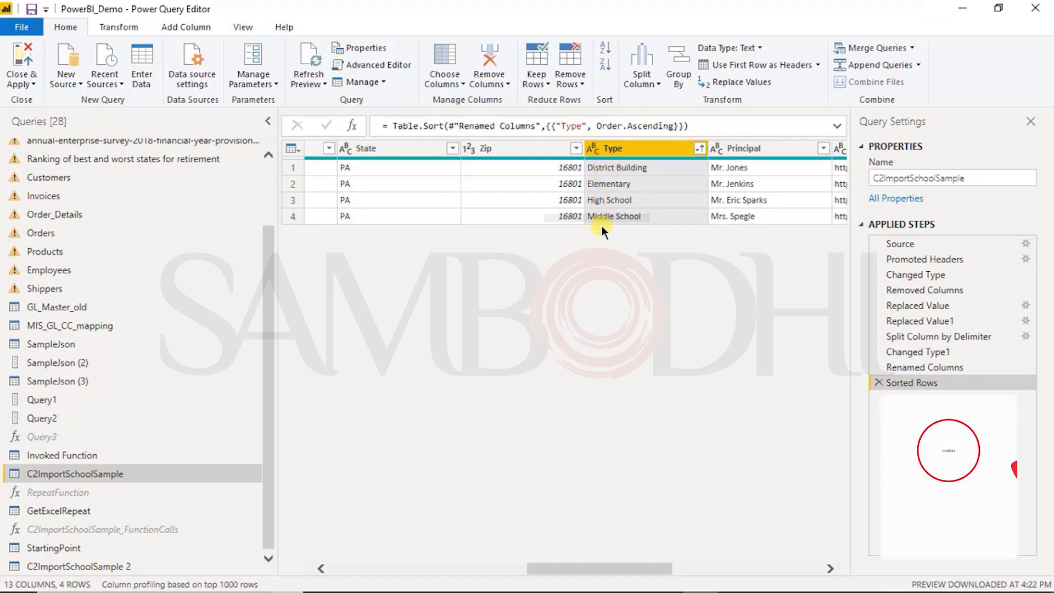
- Review the ways to split the Type column and its Group By settings, without applying either
left_click(658, 84)
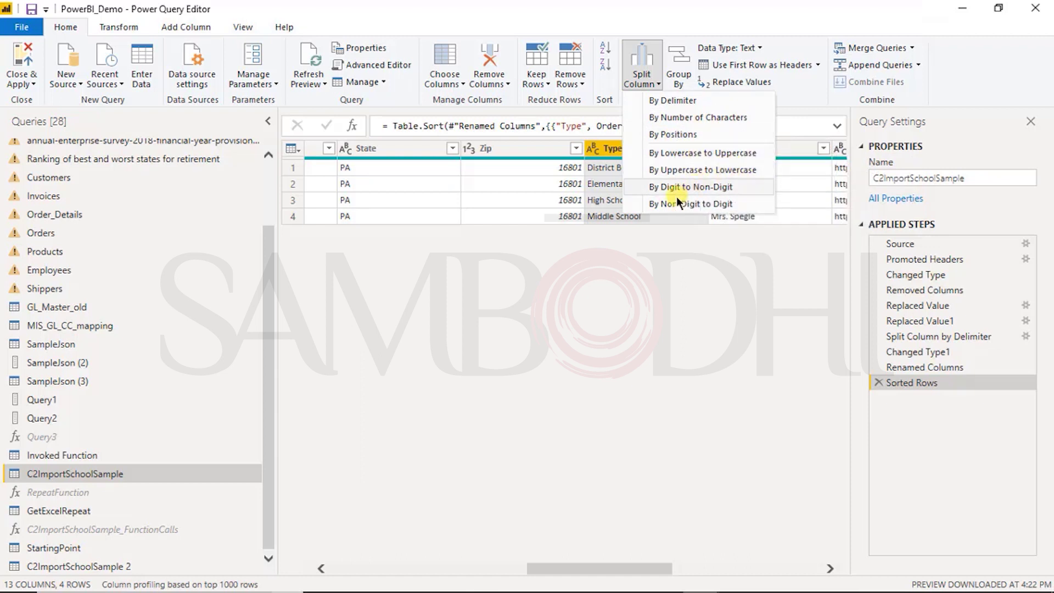
left_click(685, 81)
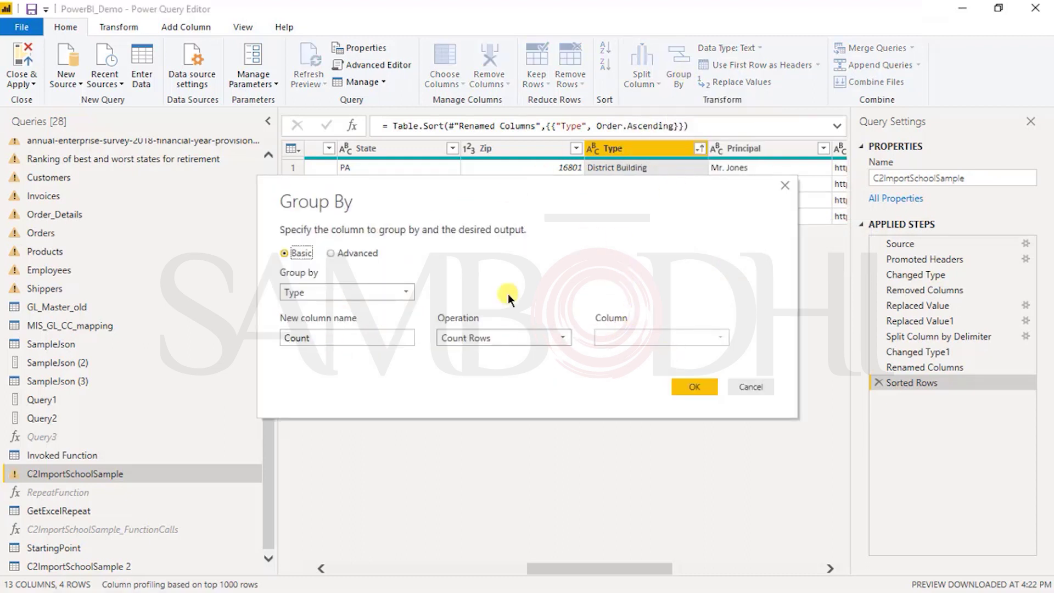
left_click(737, 388)
- Group the rows by Building Name with a Count column that counts rows, and delete the grouping step
left_click_drag(553, 569, 400, 552)
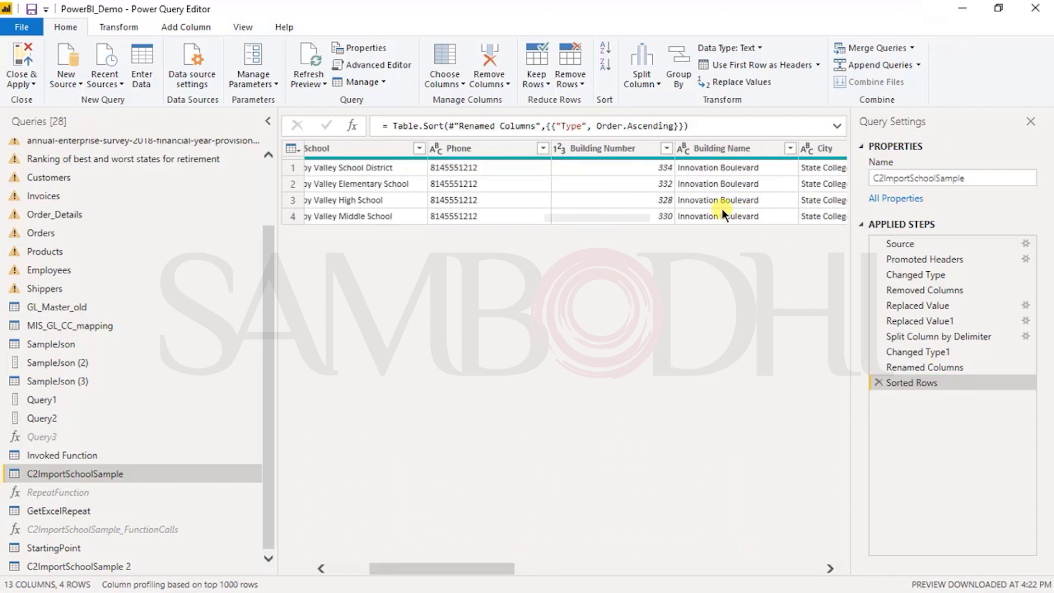
left_click(739, 150)
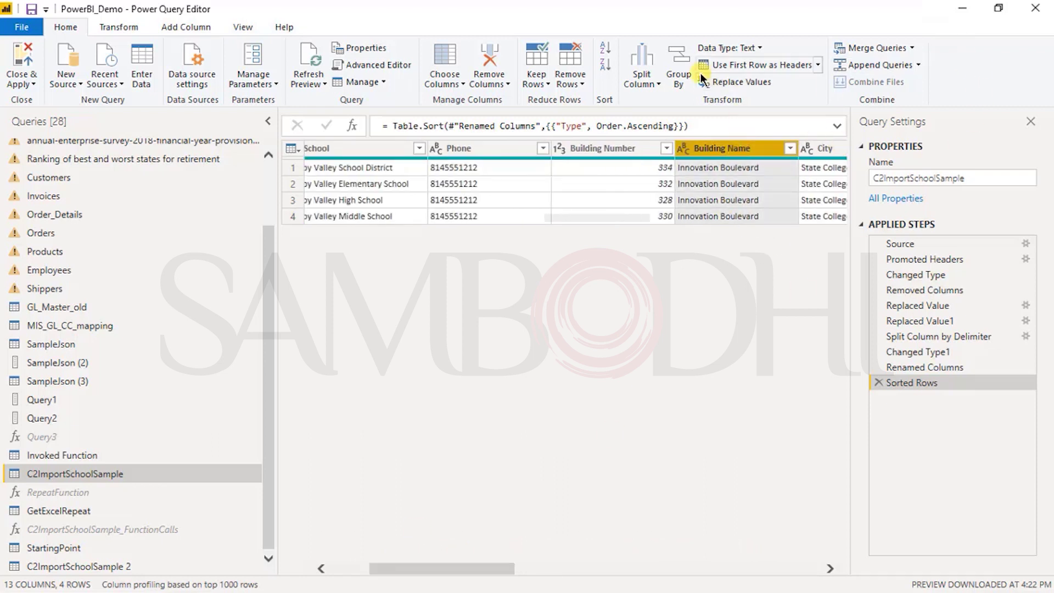
left_click(672, 73)
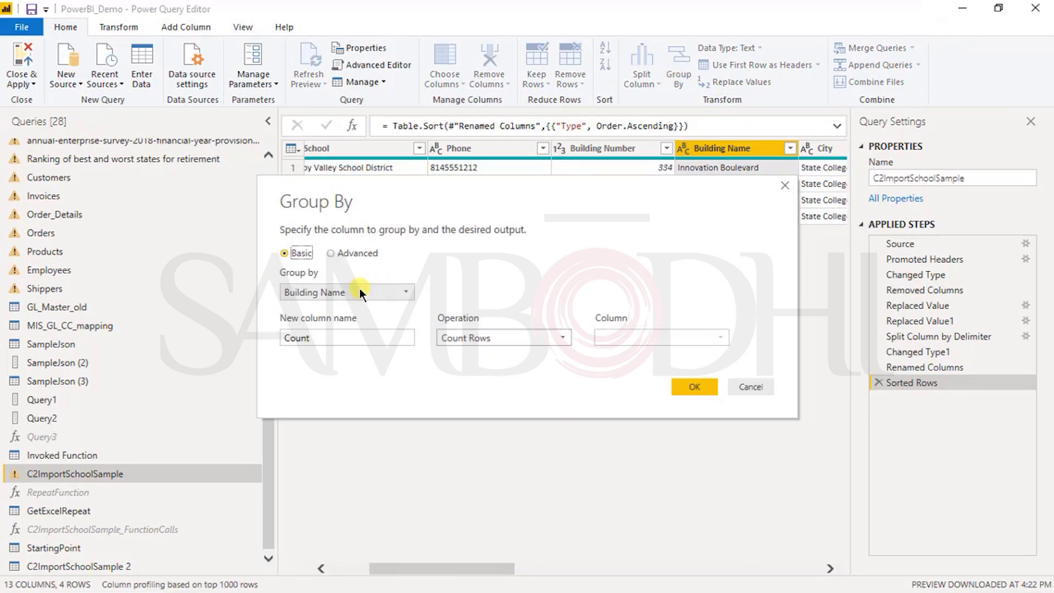
left_click(699, 389)
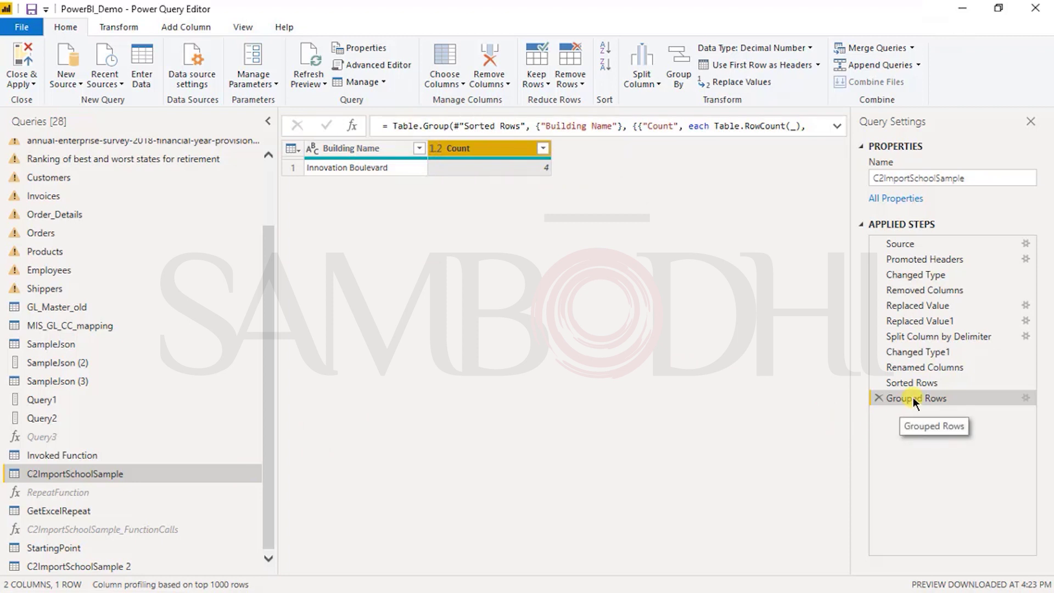
left_click(879, 399)
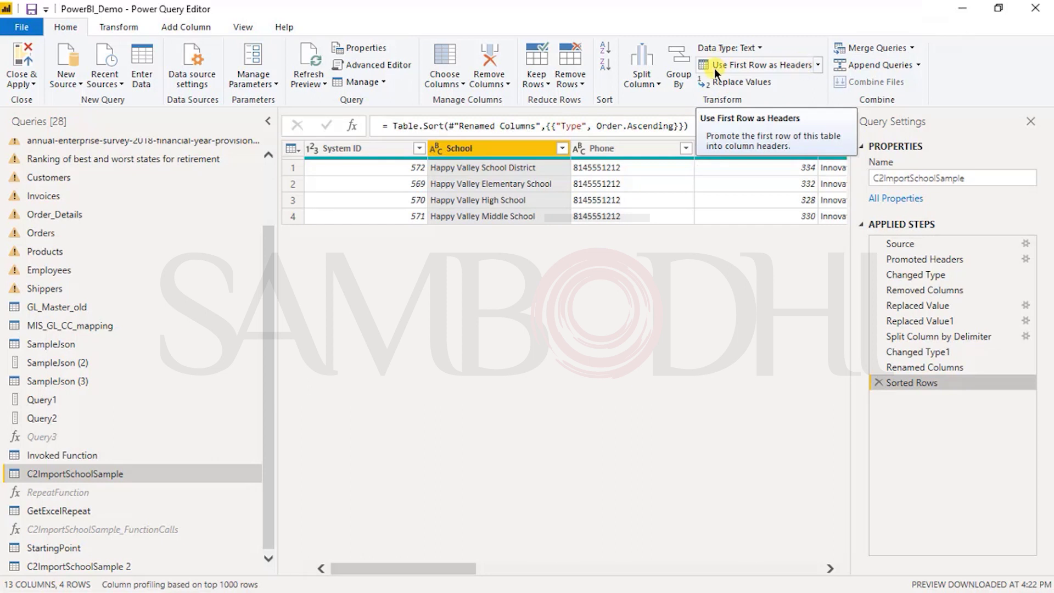
- Review the data types available for the School column
left_click(754, 47)
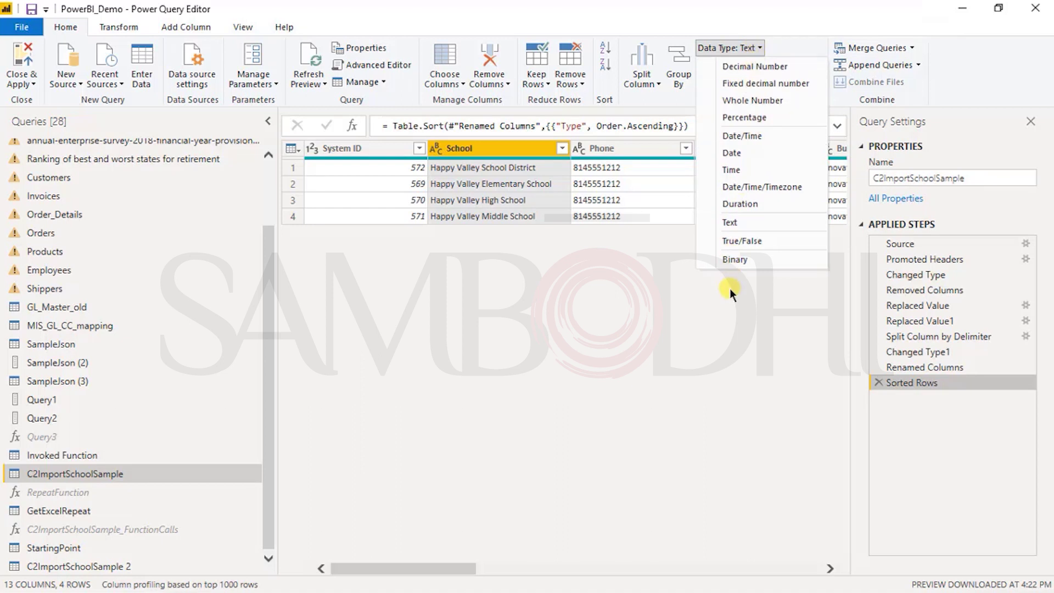
left_click(634, 328)
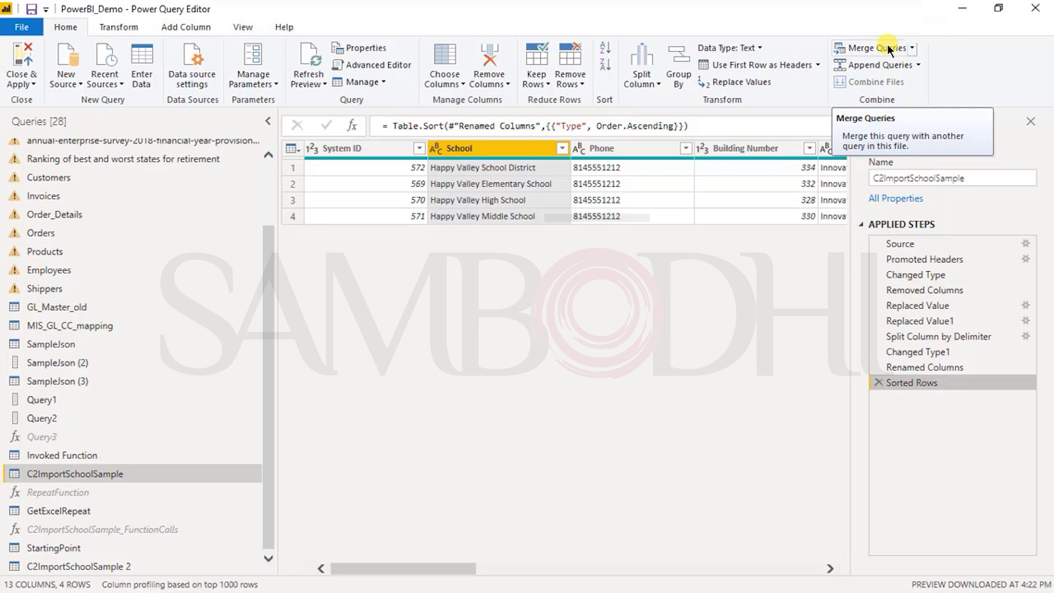
- Set up a merge of C2ImportSchoolSample with C2ImportSchoolSample 2, using the Full Outer join kind
left_click(911, 49)
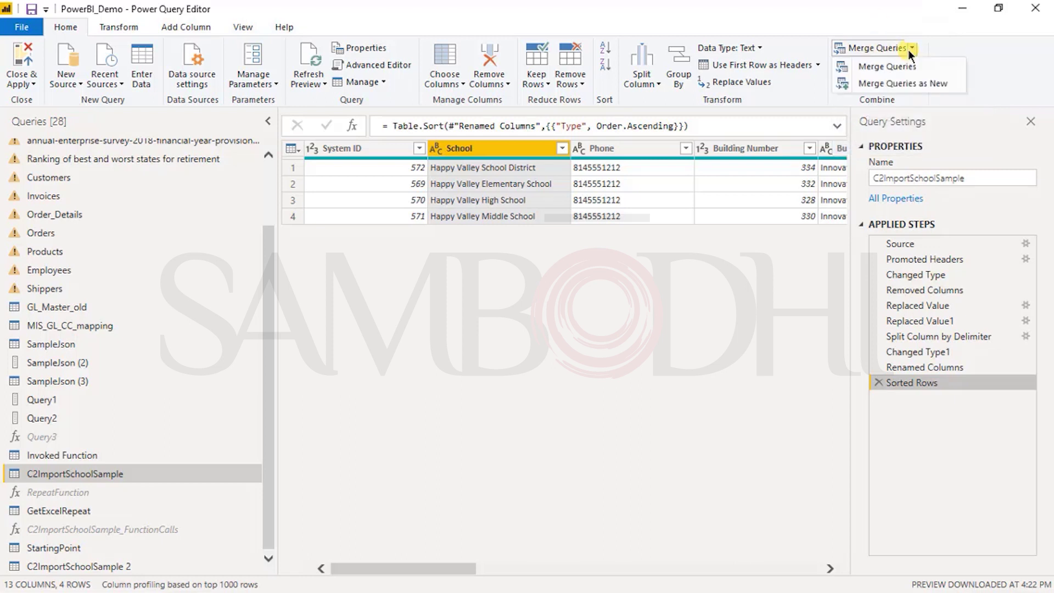
left_click(901, 66)
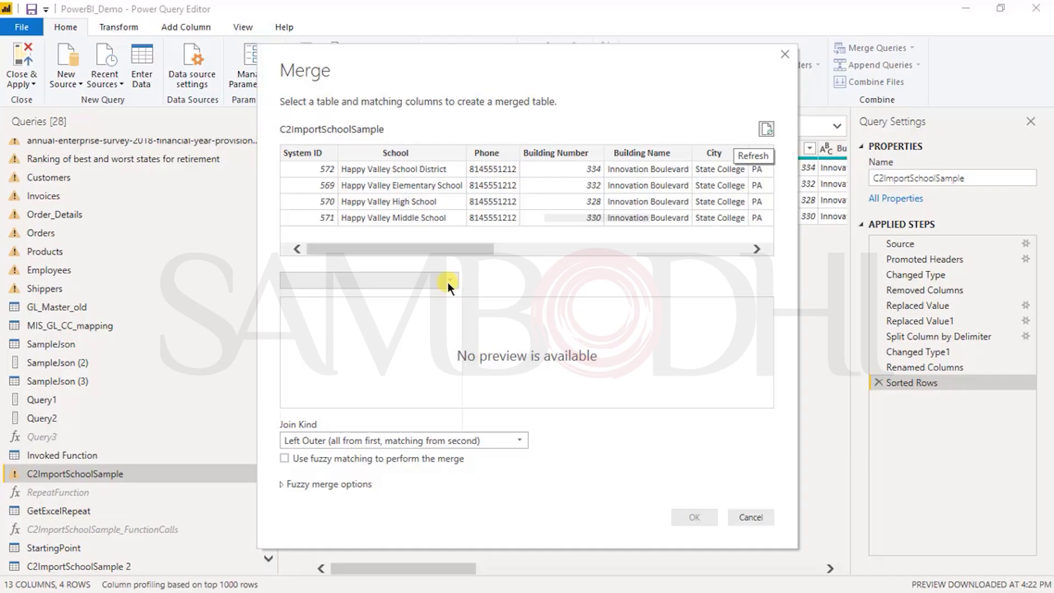
left_click(447, 281)
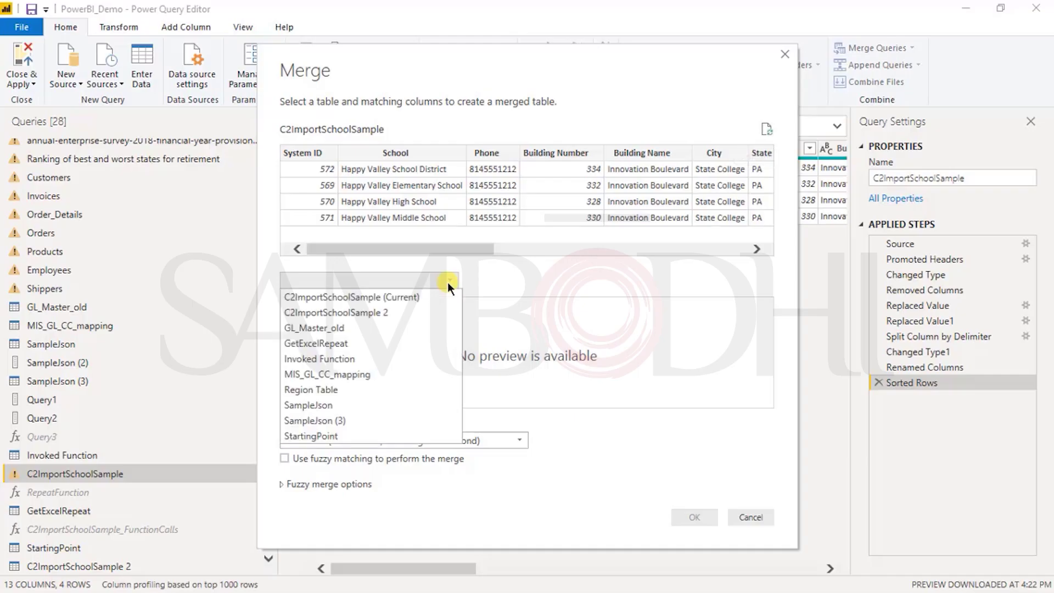
left_click(392, 311)
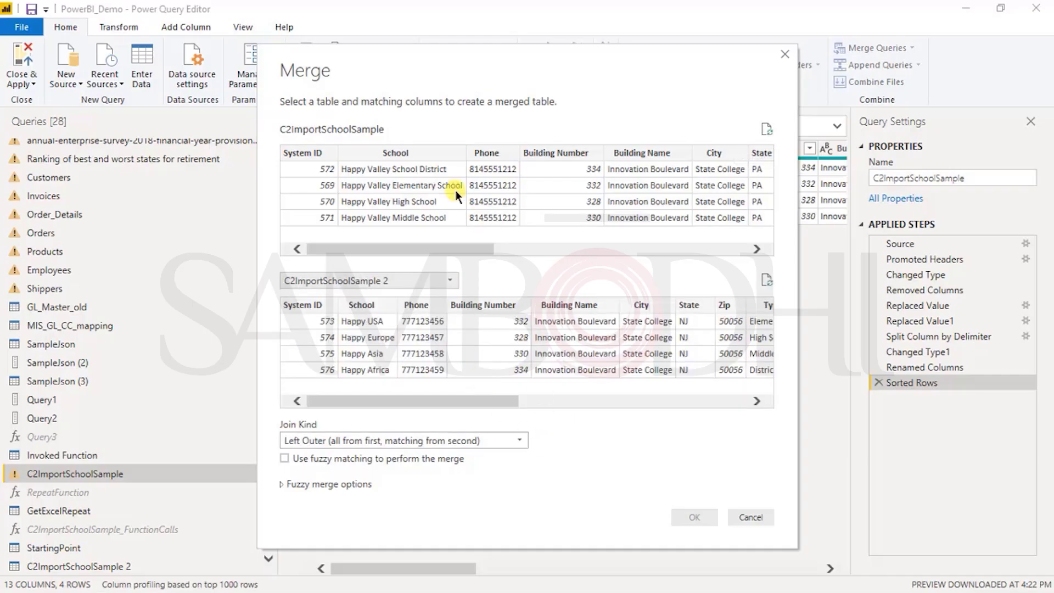
left_click(411, 442)
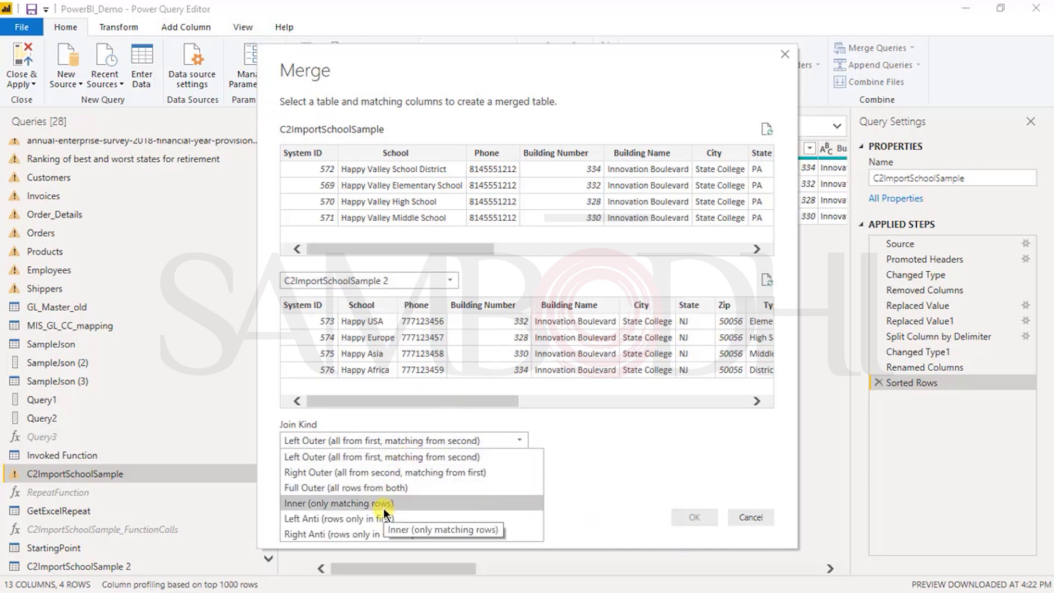
left_click(394, 488)
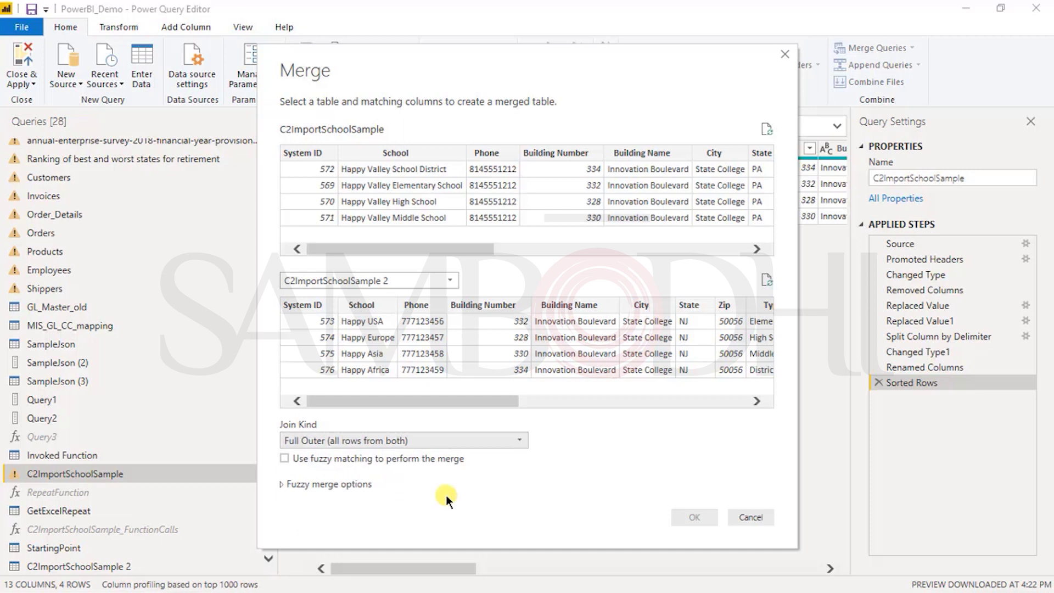
- Expand the fuzzy merge options and compare the columns in the previews of both tables
left_click(367, 486)
left_click(367, 487)
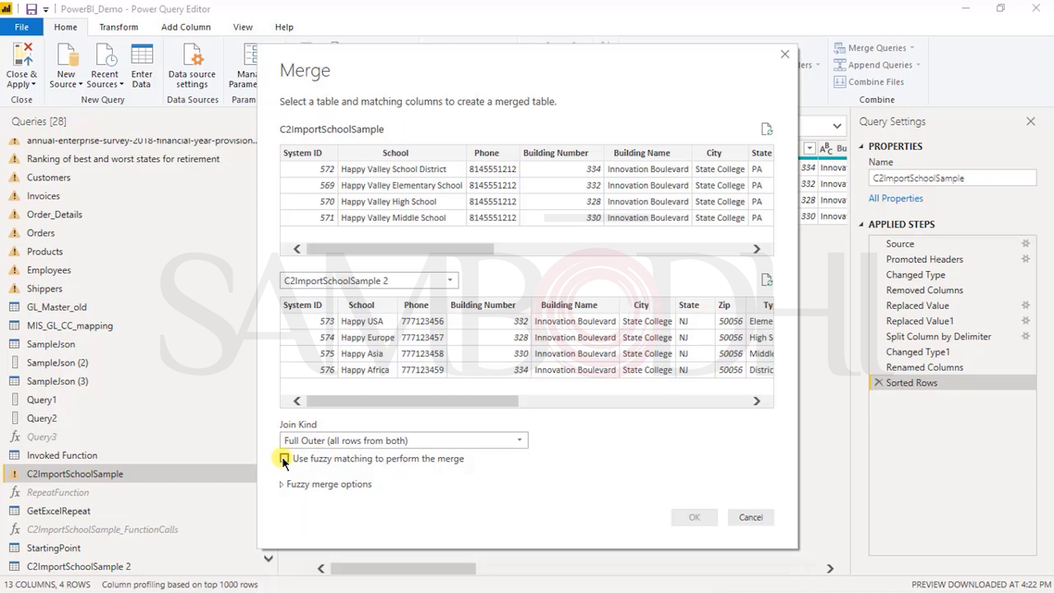
left_click(282, 485)
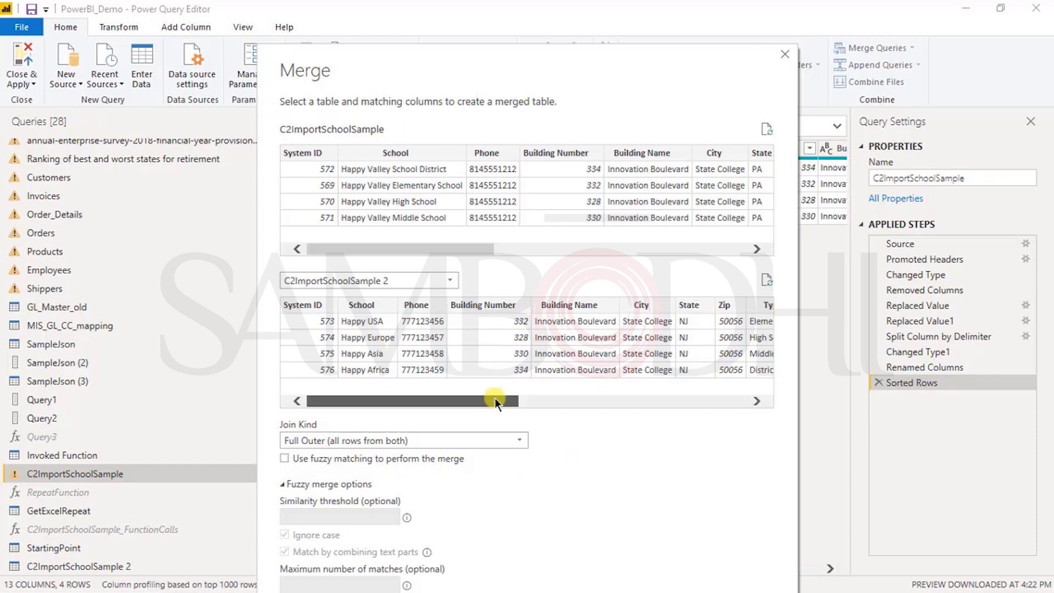
left_click_drag(495, 401, 782, 374)
left_click_drag(449, 247, 752, 245)
left_click_drag(595, 398, 385, 406)
left_click_drag(579, 246, 225, 258)
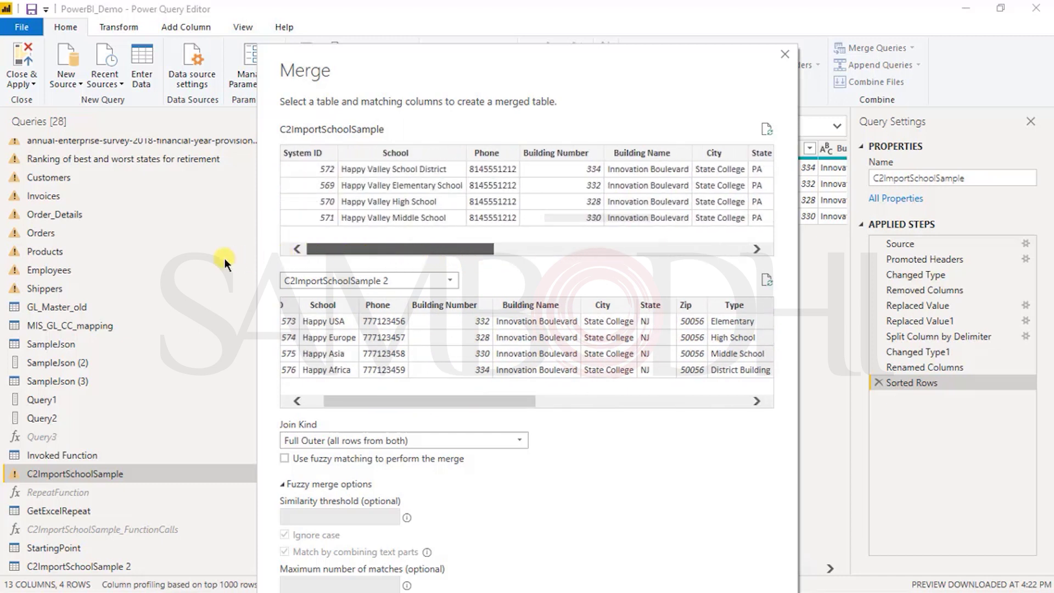
- Set the join kind to Left Outer and enable fuzzy matching with C2ImportSchoolSample 2 as the transformation table
left_click(364, 436)
left_click(357, 454)
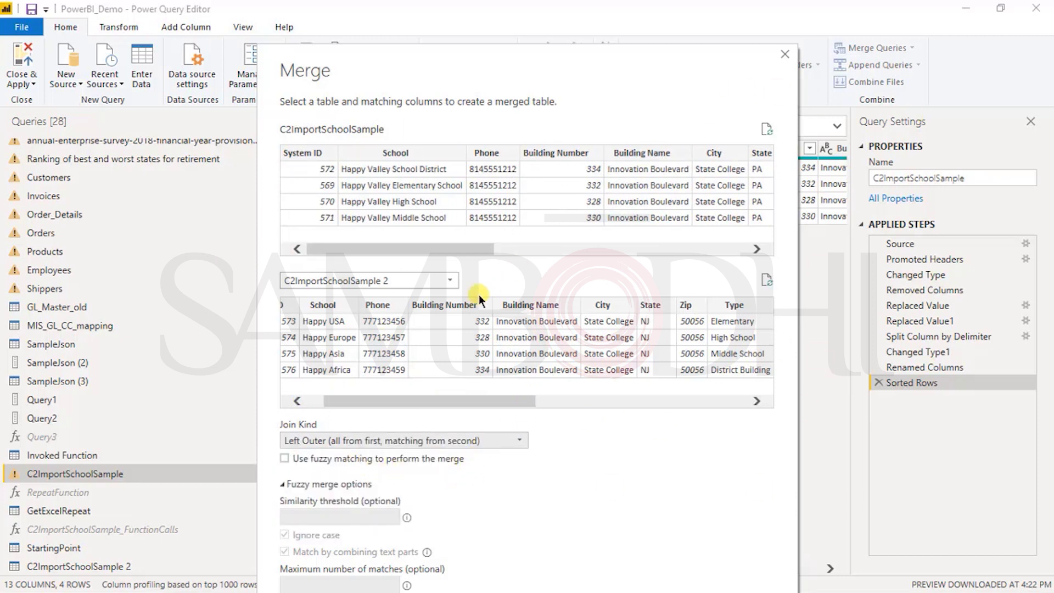
left_click_drag(690, 50, 672, 6)
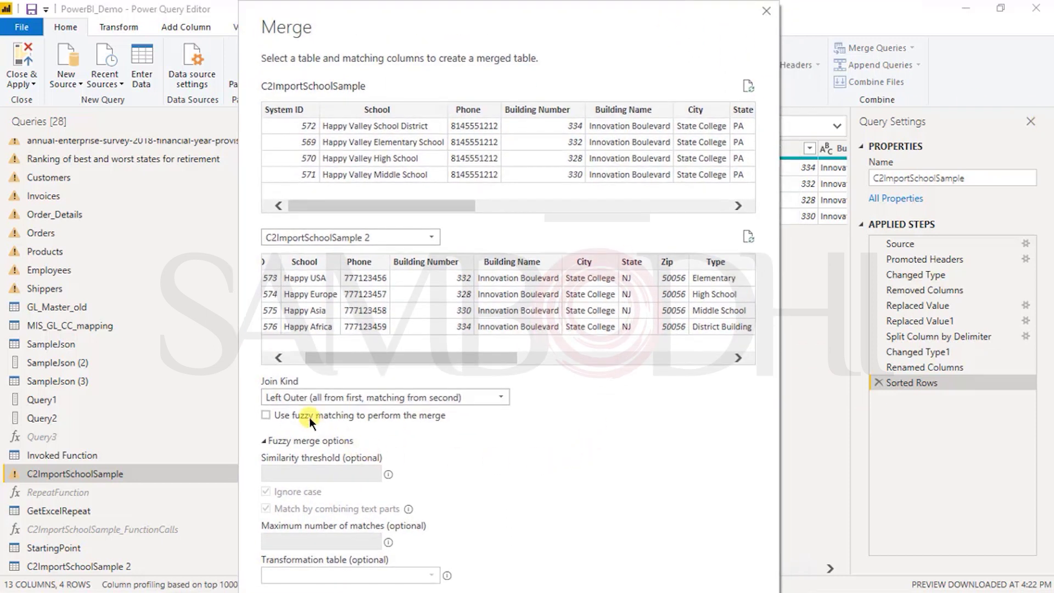
left_click(266, 415)
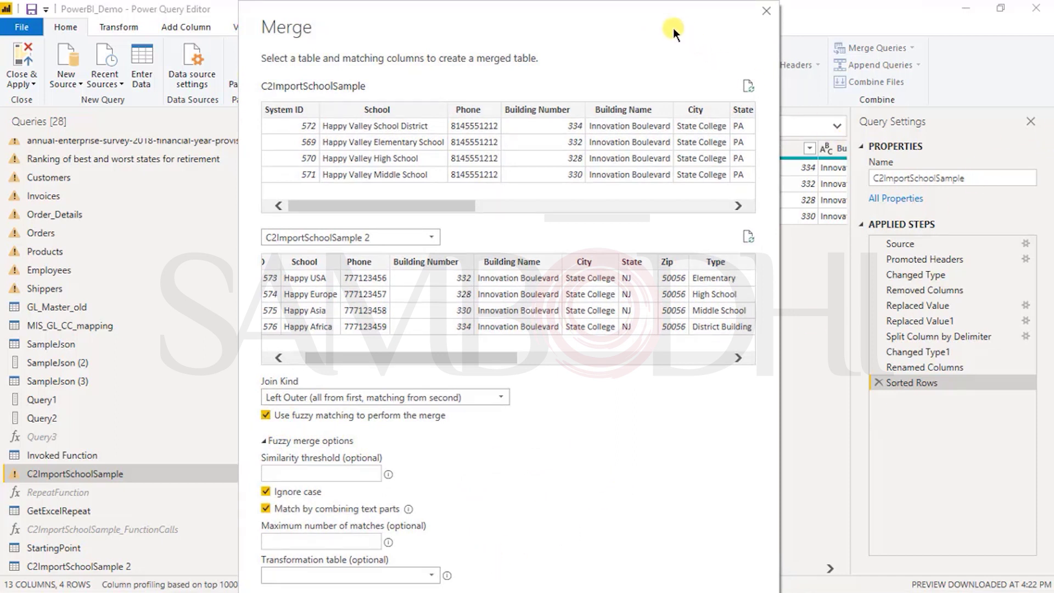
left_click_drag(675, 31, 662, 6)
left_click(388, 573)
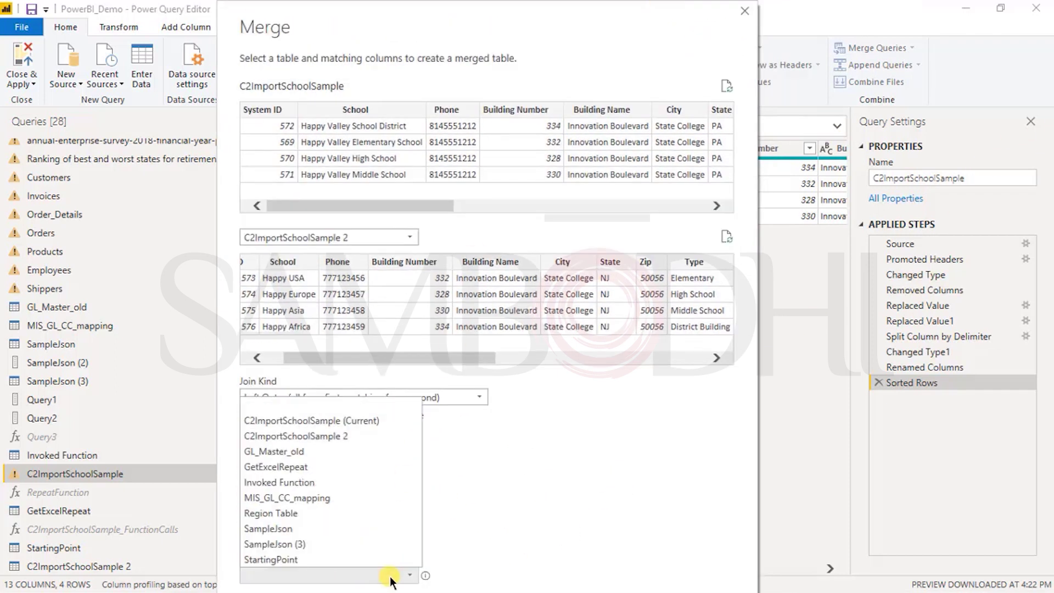
left_click(369, 435)
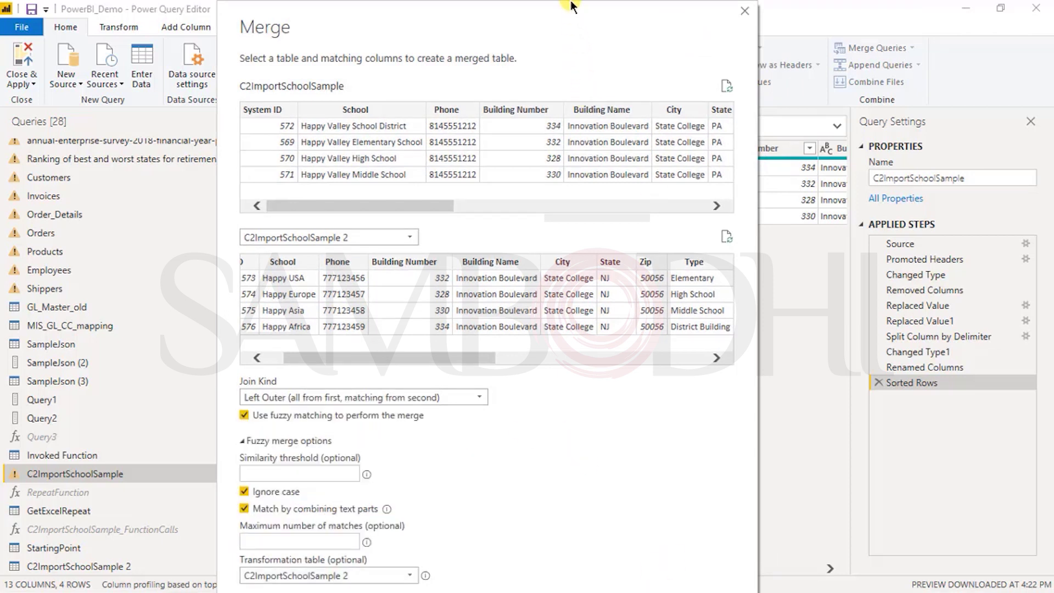
- Disable fuzzy matching, choose the Full Outer join kind, and close the merge setup without applying it
left_click_drag(597, 30, 708, 7)
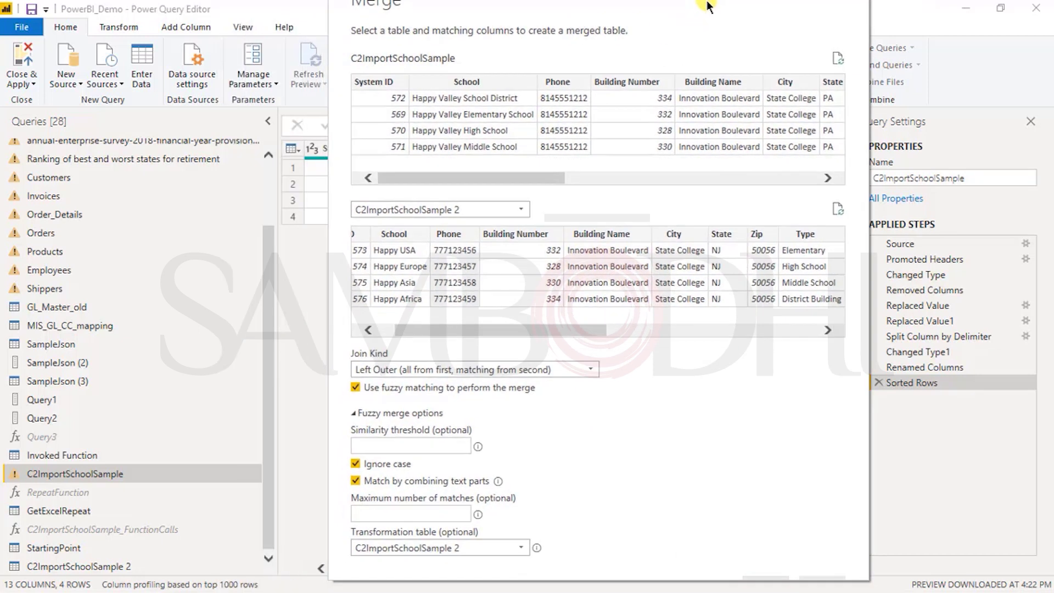
left_click(415, 413)
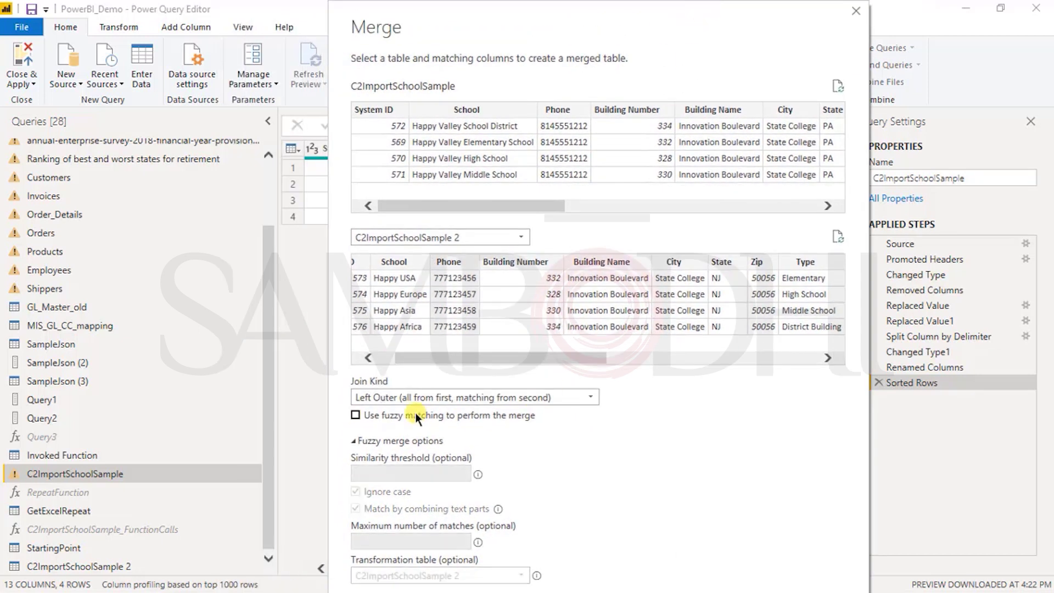
left_click(501, 398)
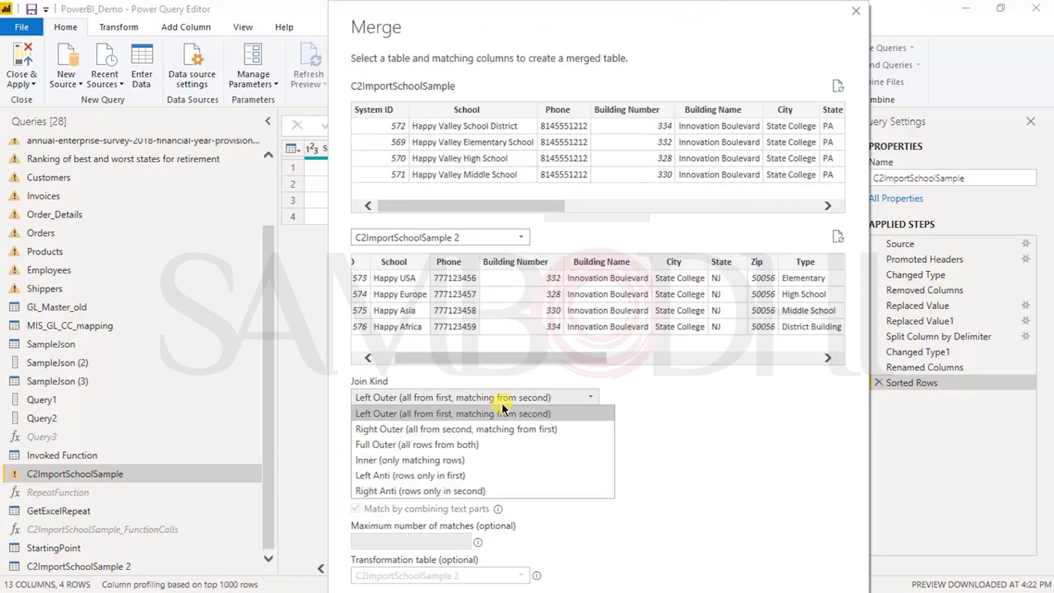
left_click(500, 445)
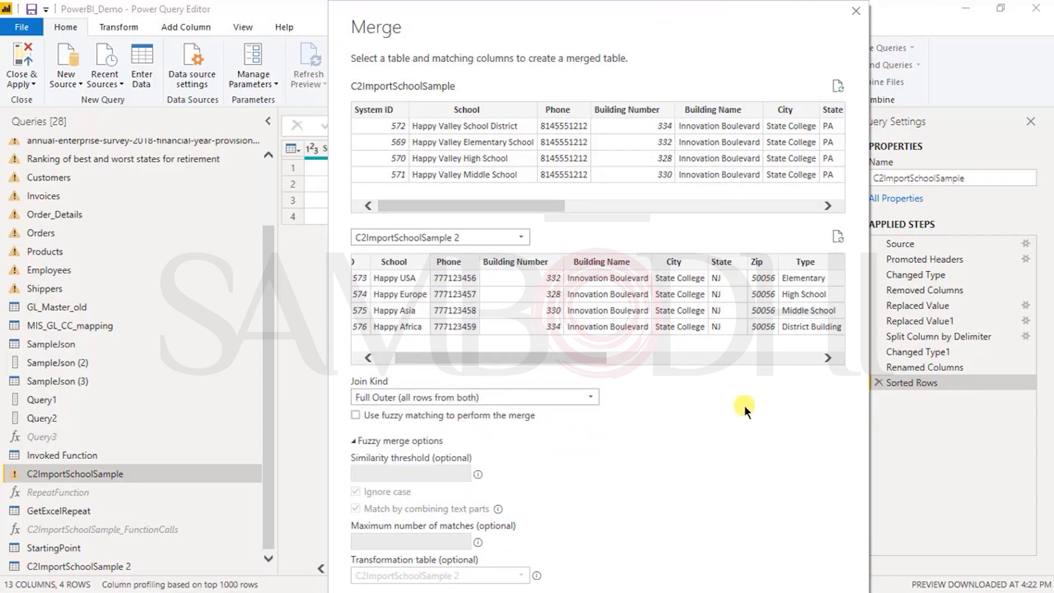
left_click_drag(425, 359, 407, 359)
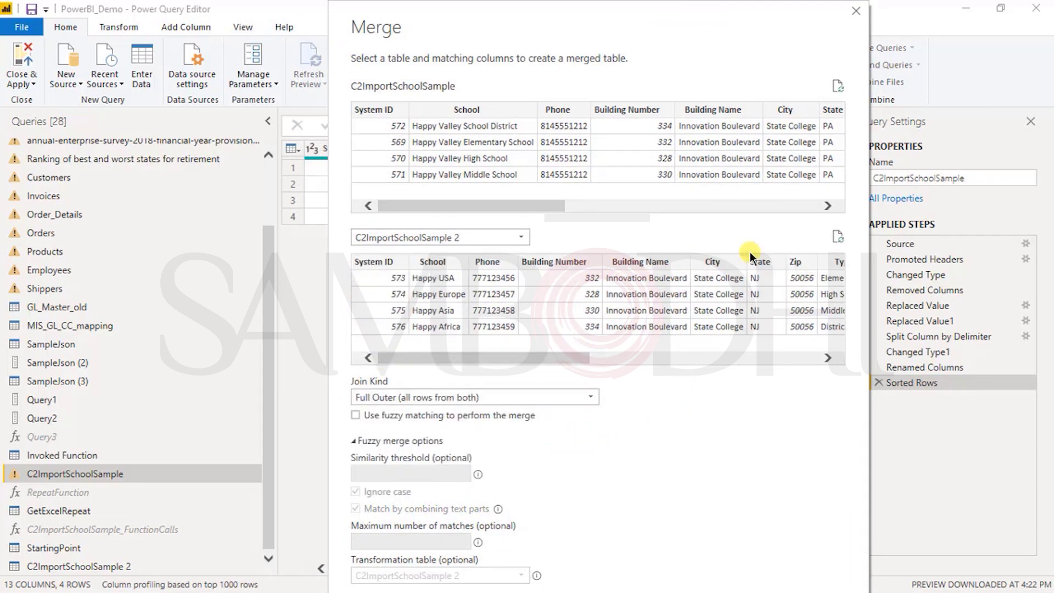
left_click(837, 239)
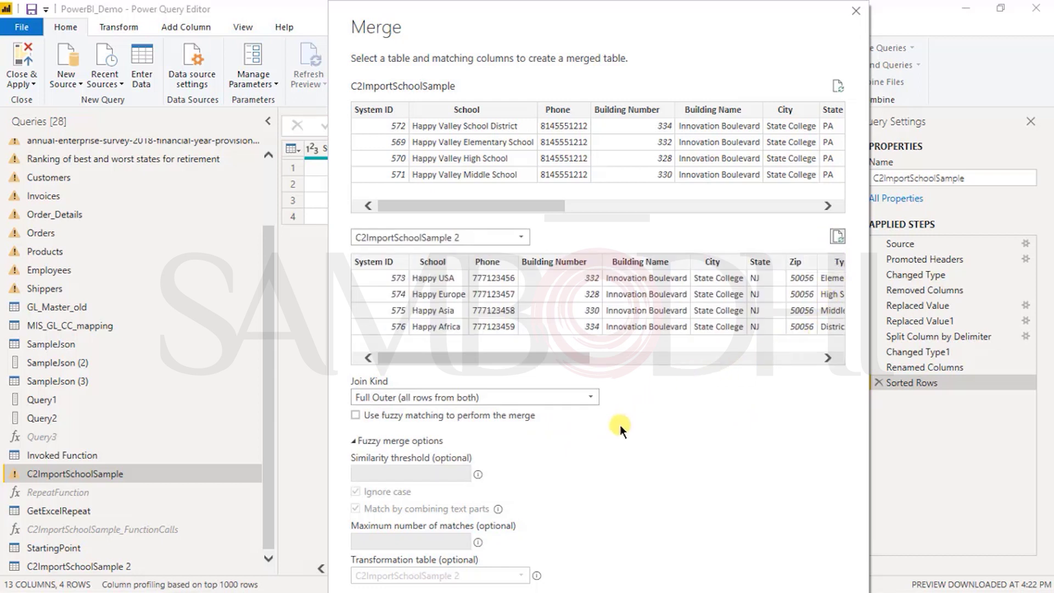
left_click(586, 397)
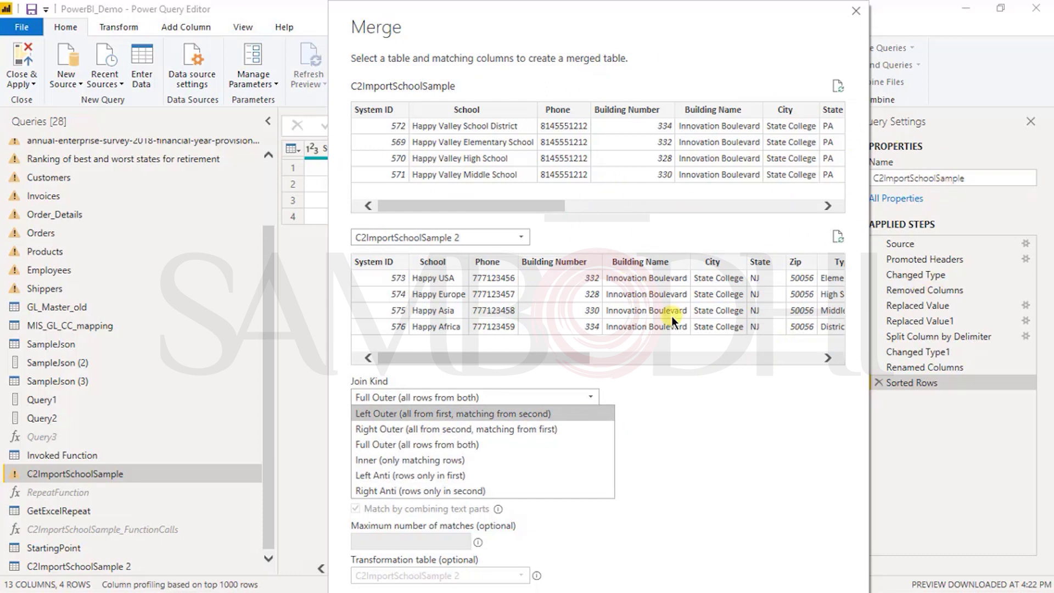
left_click(856, 11)
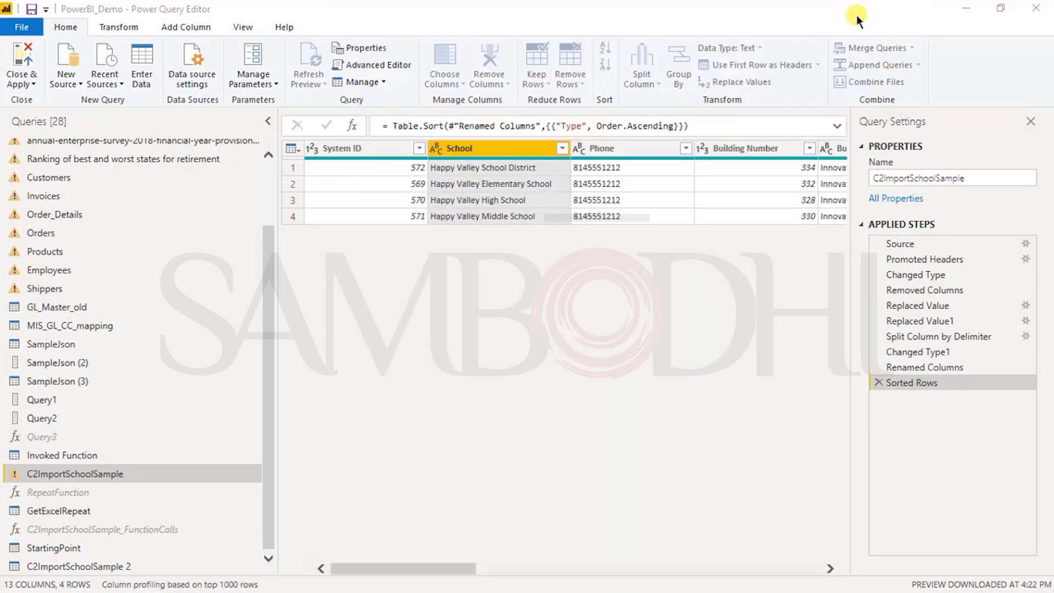
- Append C2ImportSchoolSample (Current) to the query as a second table, and delete the append step
left_click(890, 64)
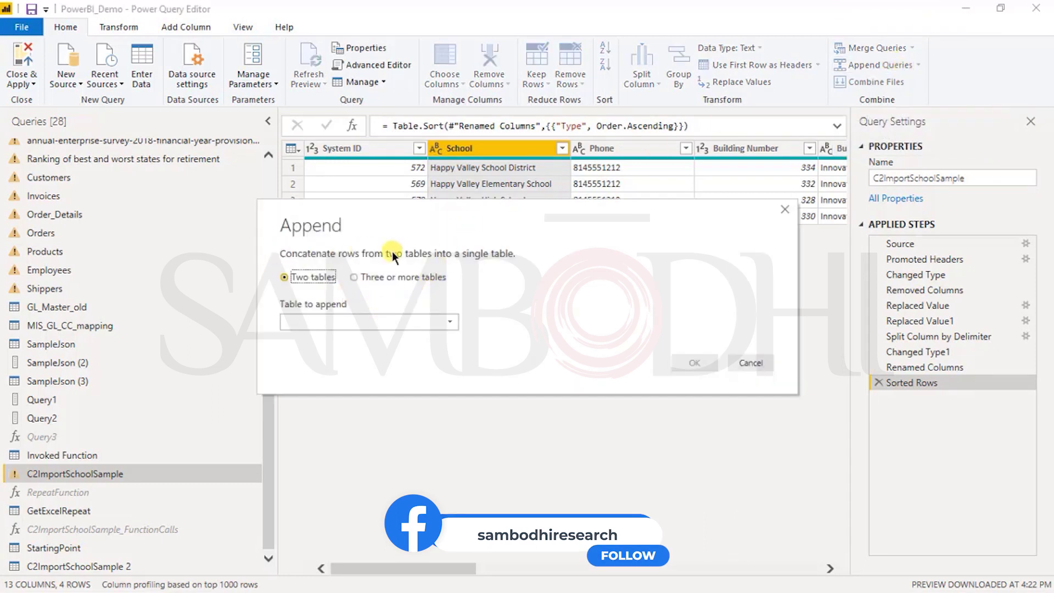
left_click(319, 321)
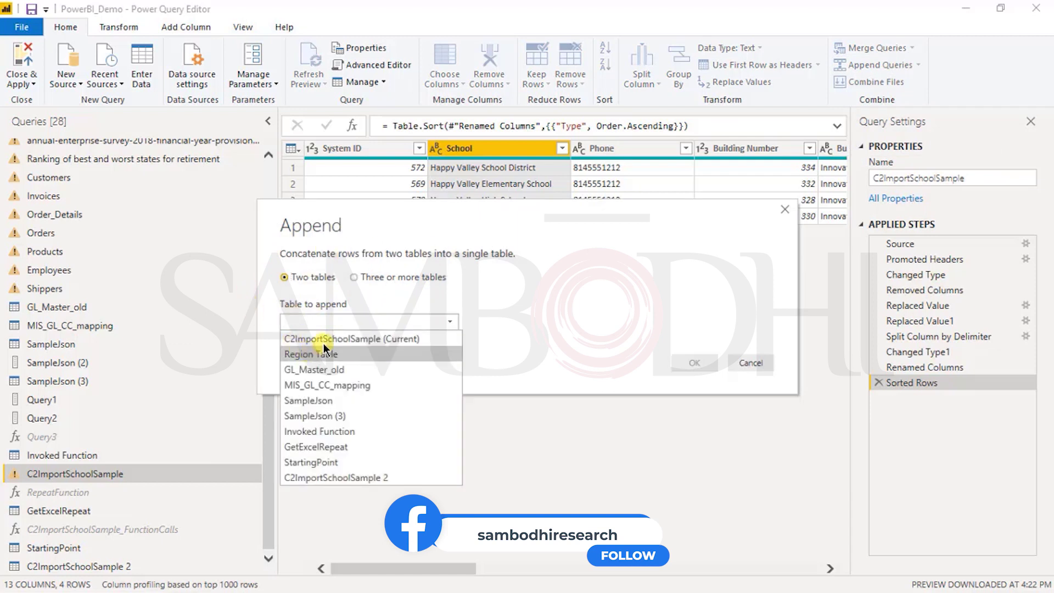
left_click(352, 339)
left_click(684, 364)
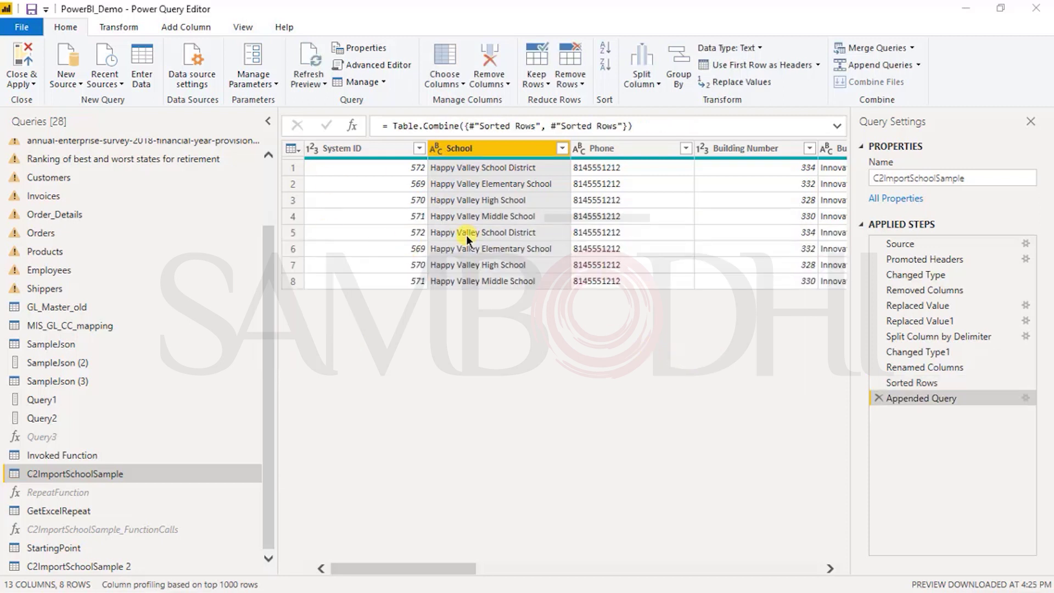
left_click(878, 396)
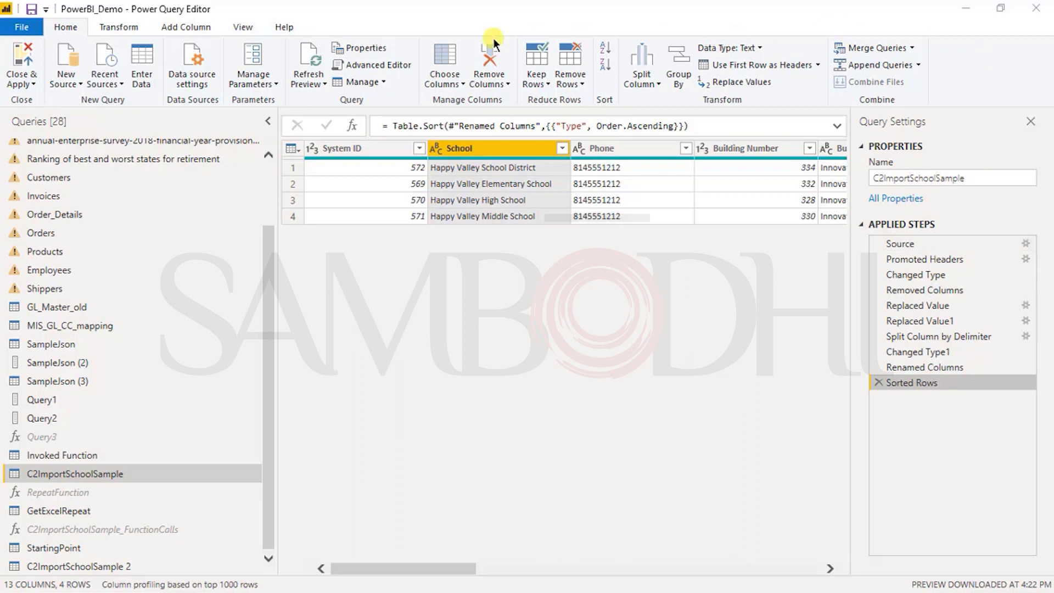
- Reverse the row order of the C2ImportSchoolSample table, and delete the reversed rows step
left_click(122, 32)
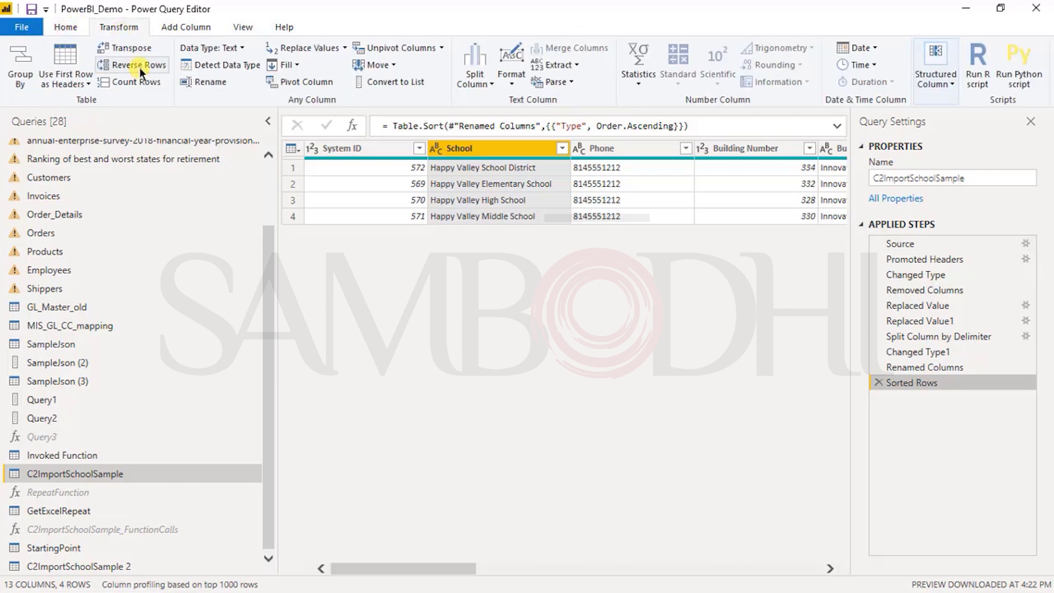
left_click(292, 147)
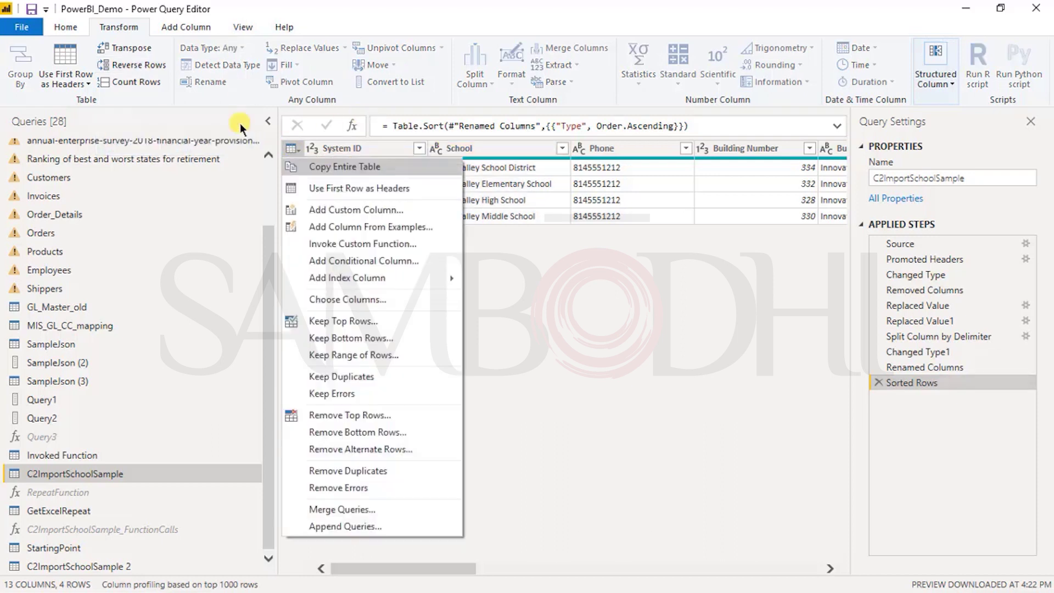
left_click(650, 275)
left_click(120, 66)
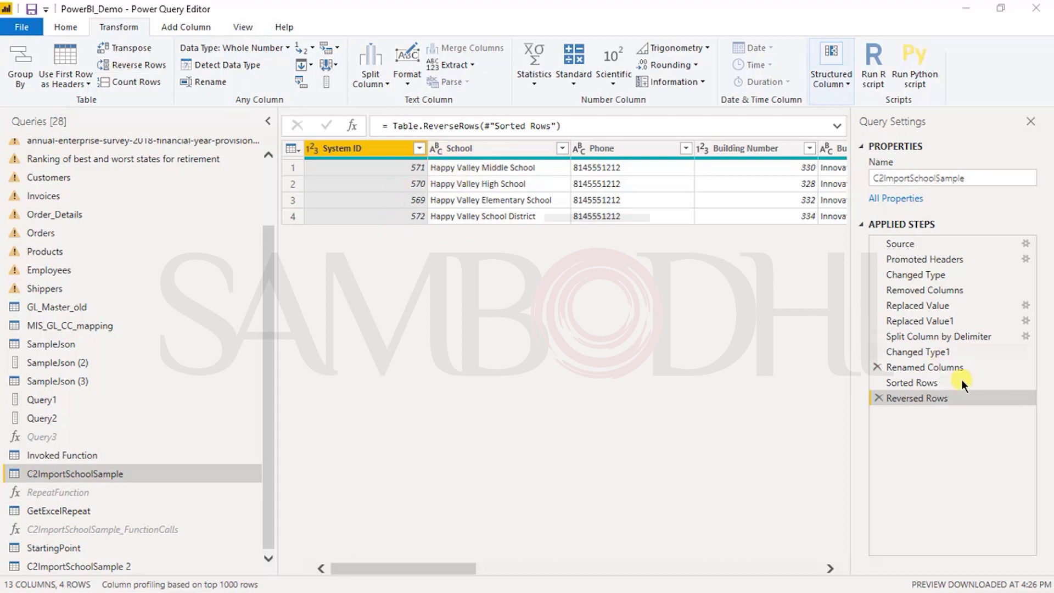
left_click(879, 398)
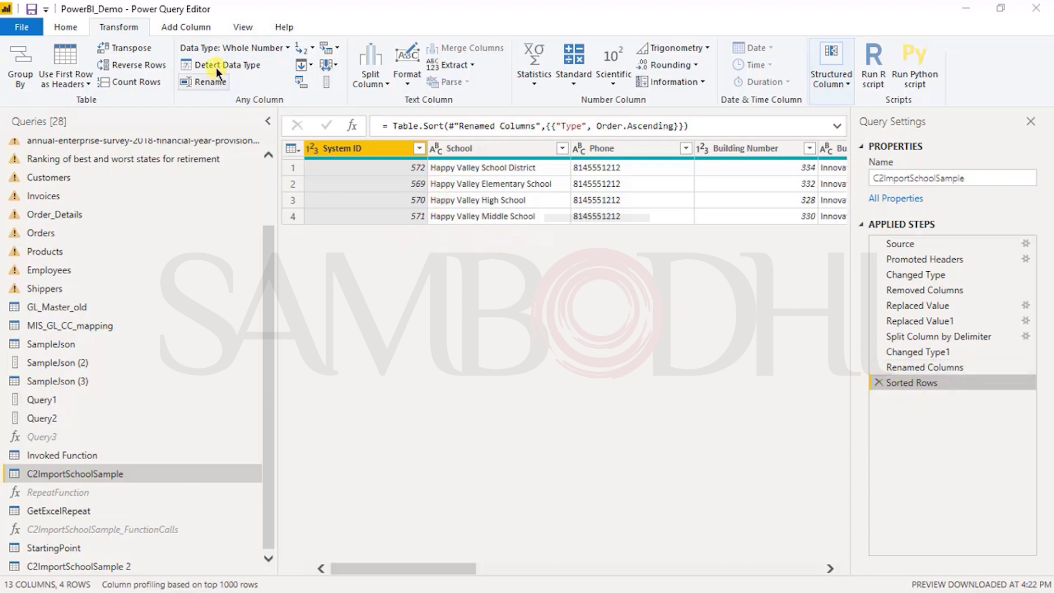
- Transpose the C2ImportSchoolSample table to inspect rows turned into columns, and delete the transpose step
left_click(119, 49)
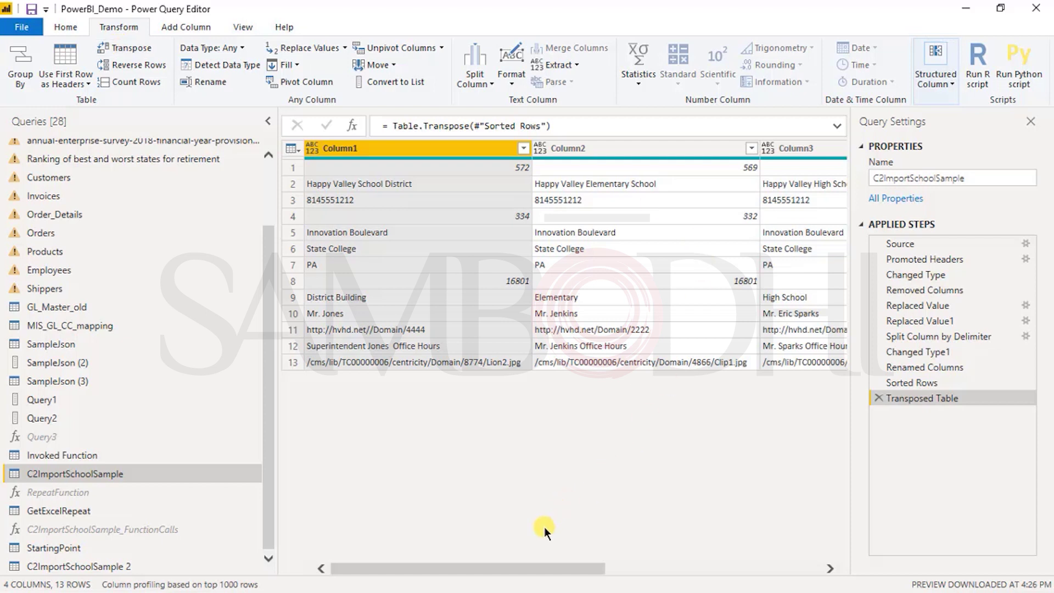
left_click_drag(497, 569, 424, 554)
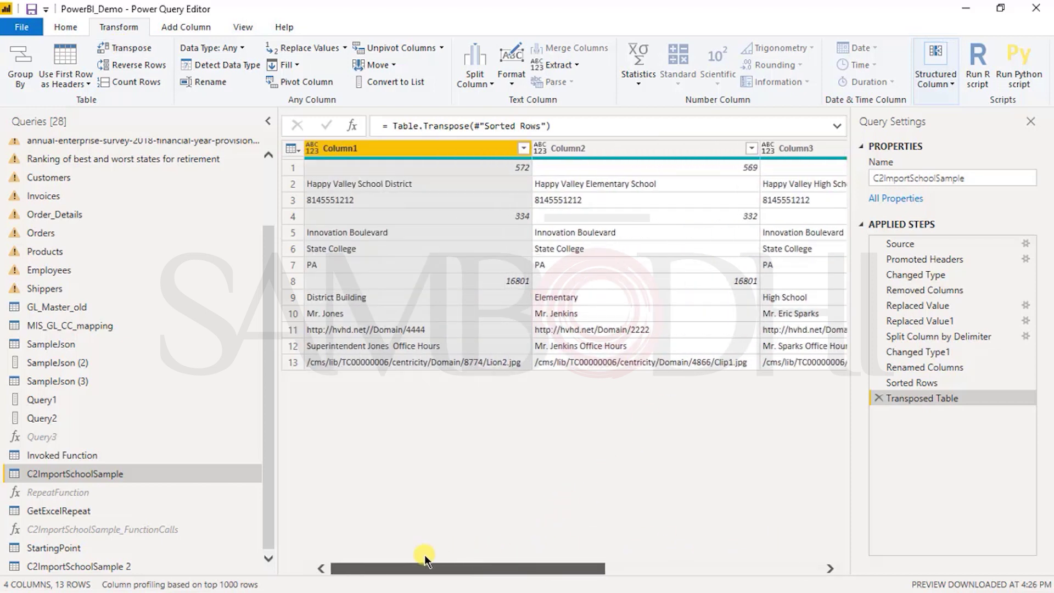
left_click(876, 396)
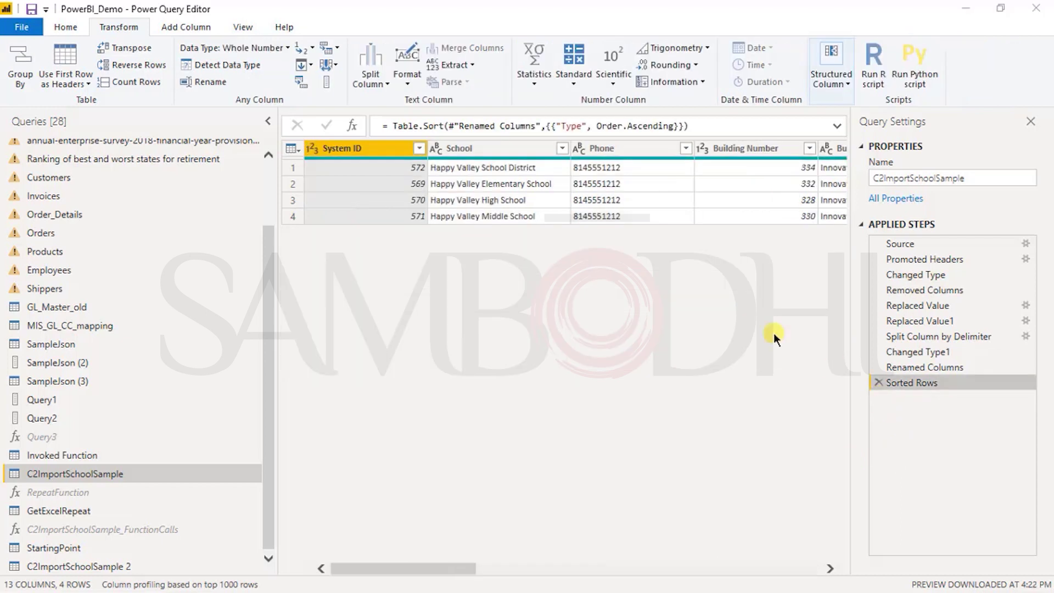
- Count the rows of the C2ImportSchoolSample table, and delete the row count step
left_click(133, 81)
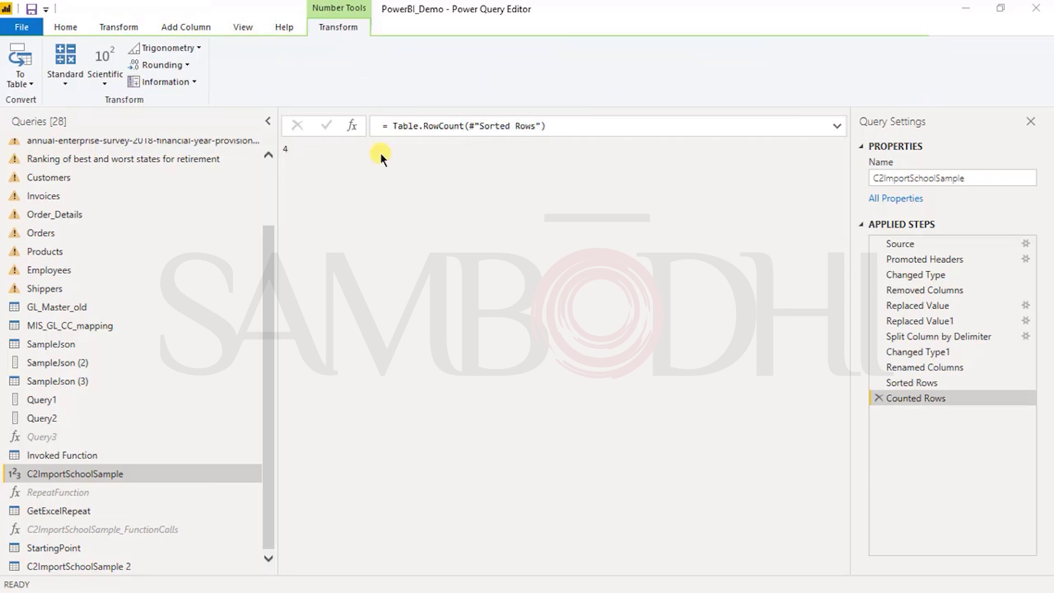
double_click(297, 149)
left_click(879, 398)
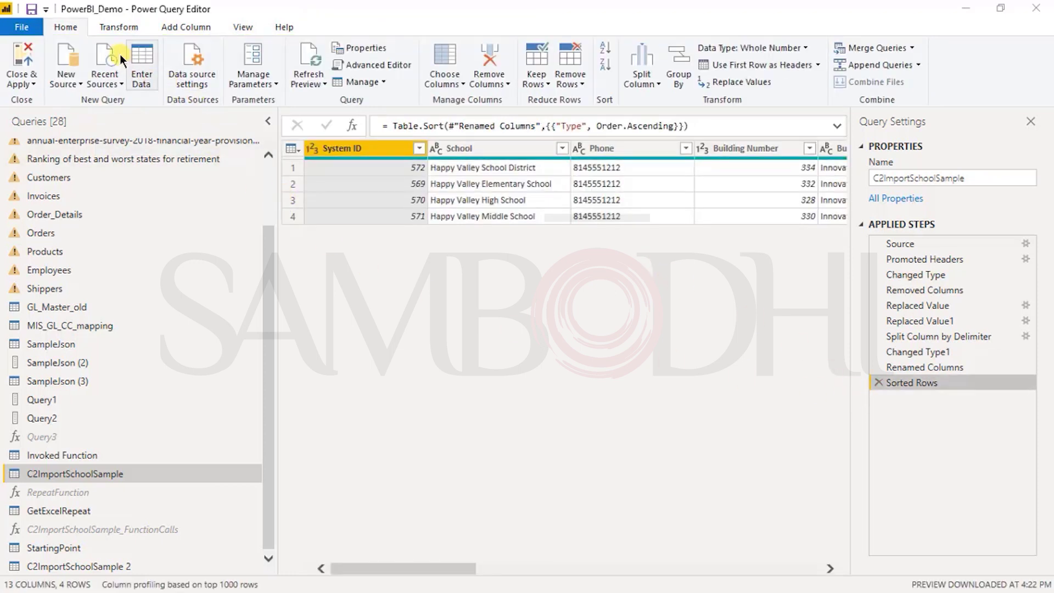
- Pivot the System ID column using Phone as the values column, review the new columns, and delete the pivot step
left_click(116, 27)
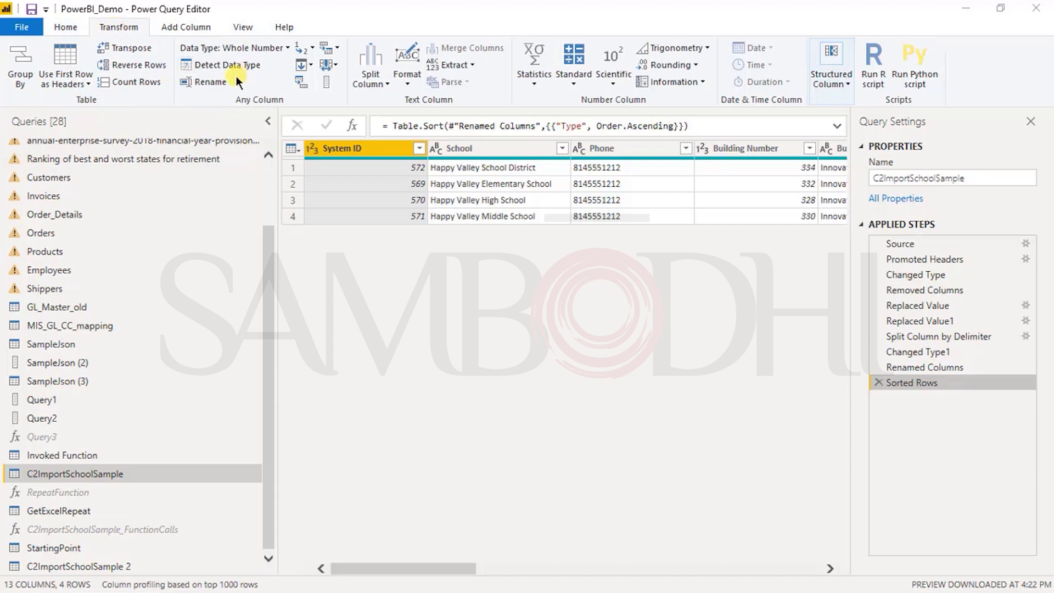
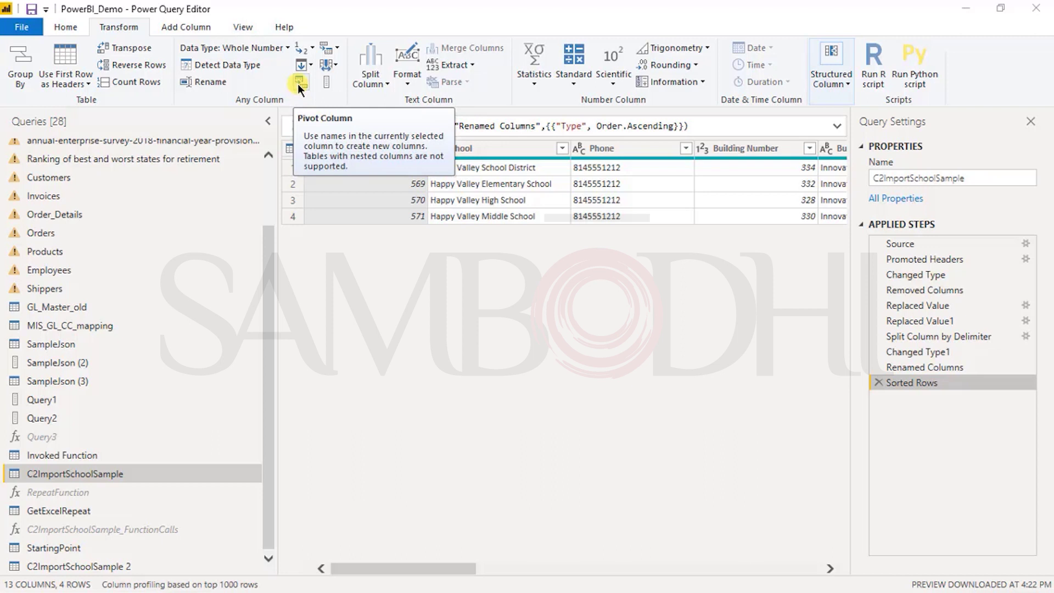
left_click(297, 83)
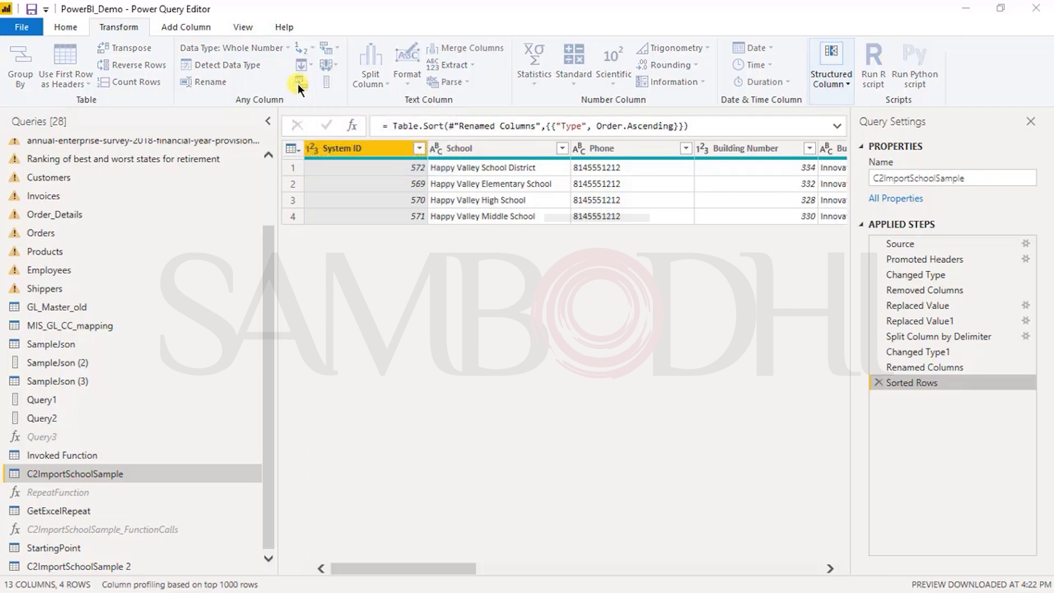
left_click(415, 288)
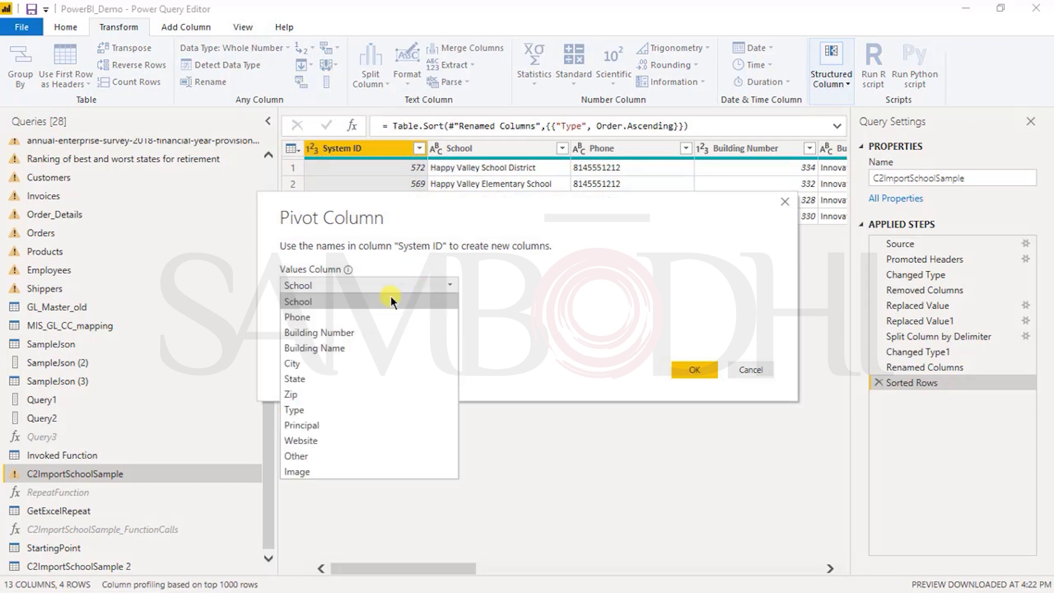
left_click(695, 368)
left_click_drag(435, 567, 830, 530)
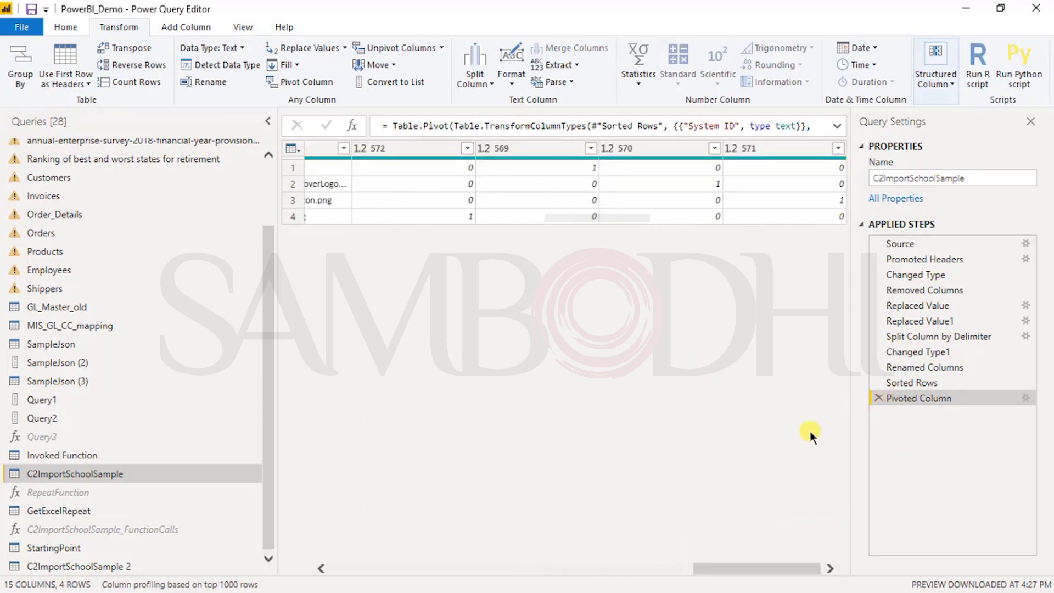
left_click_drag(788, 569, 348, 541)
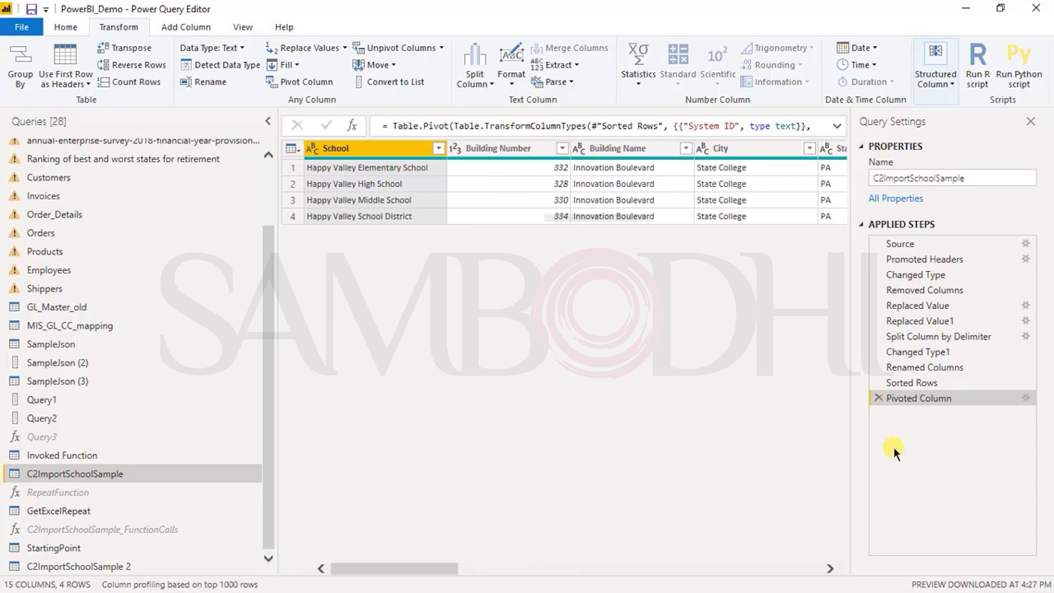
left_click(879, 398)
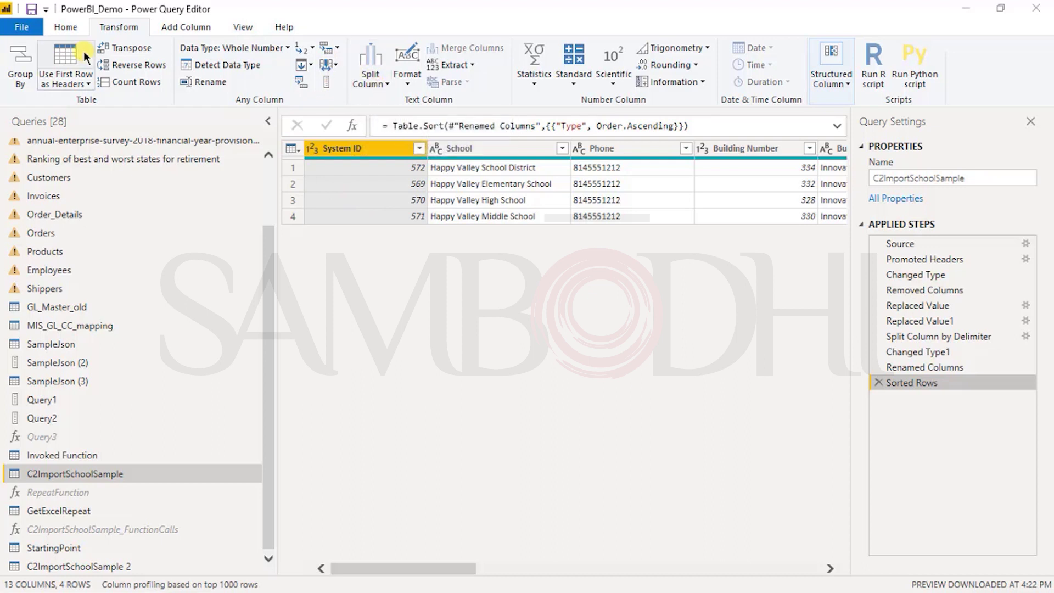
left_click(414, 81)
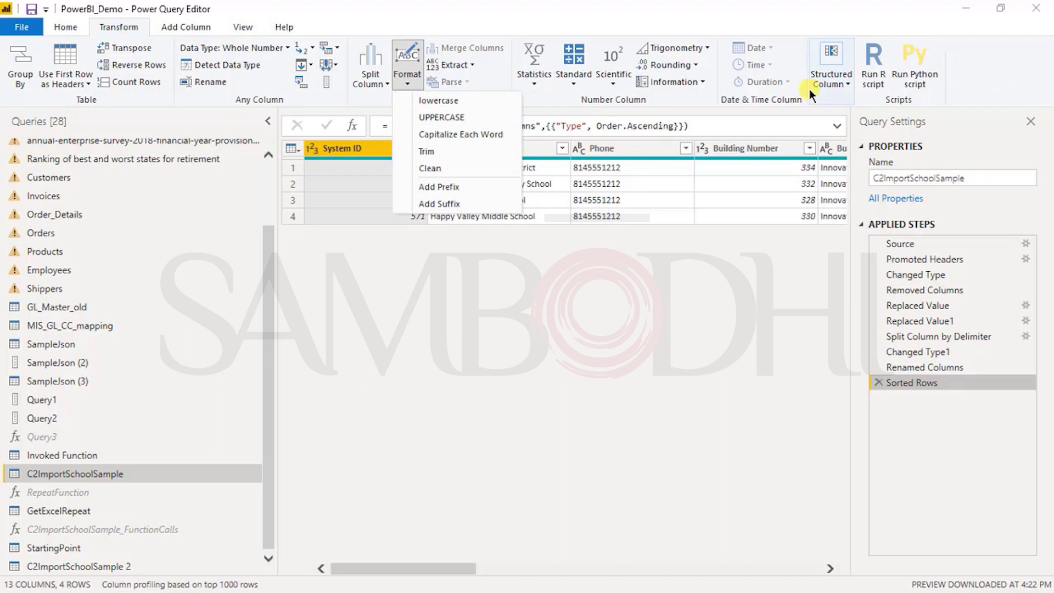
left_click(462, 67)
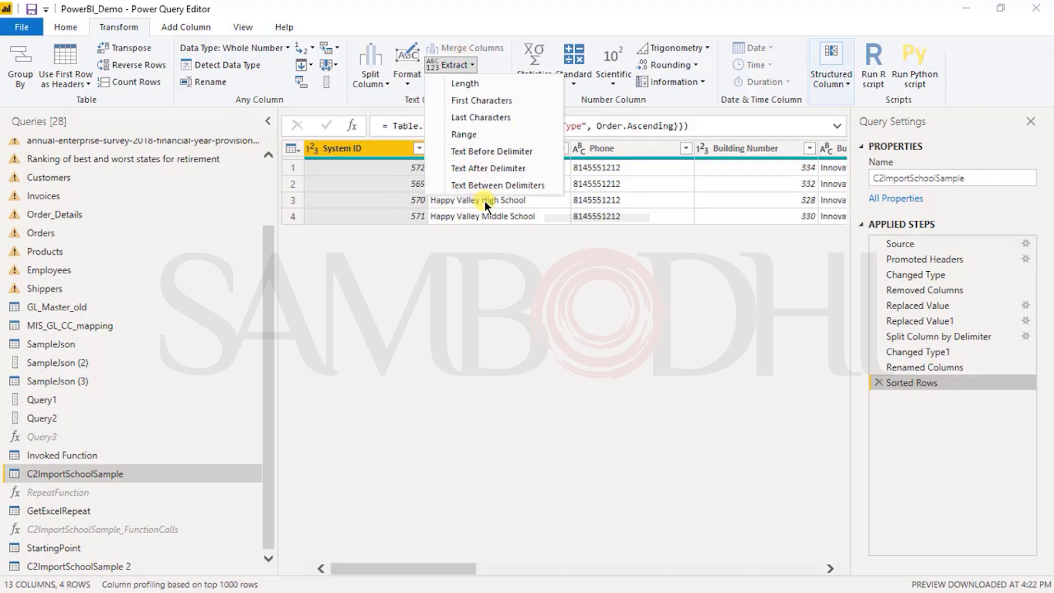
left_click(454, 43)
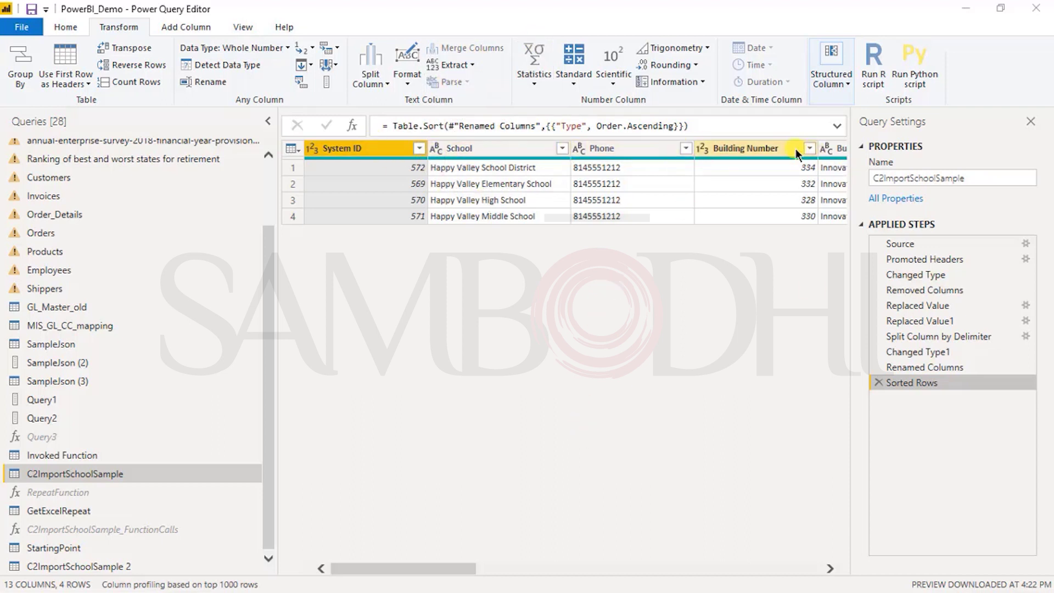
- Merge the Building Number and Building Name columns with a Space separator into a column named Merged, and delete the merge step
left_click(777, 147)
left_click(832, 147, "ctrl")
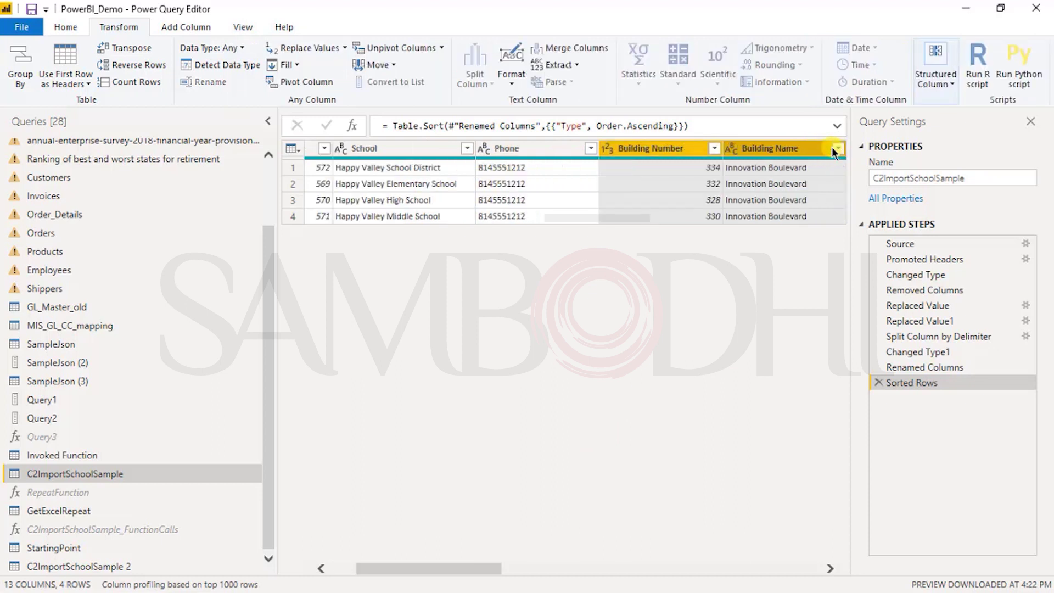
left_click(577, 50)
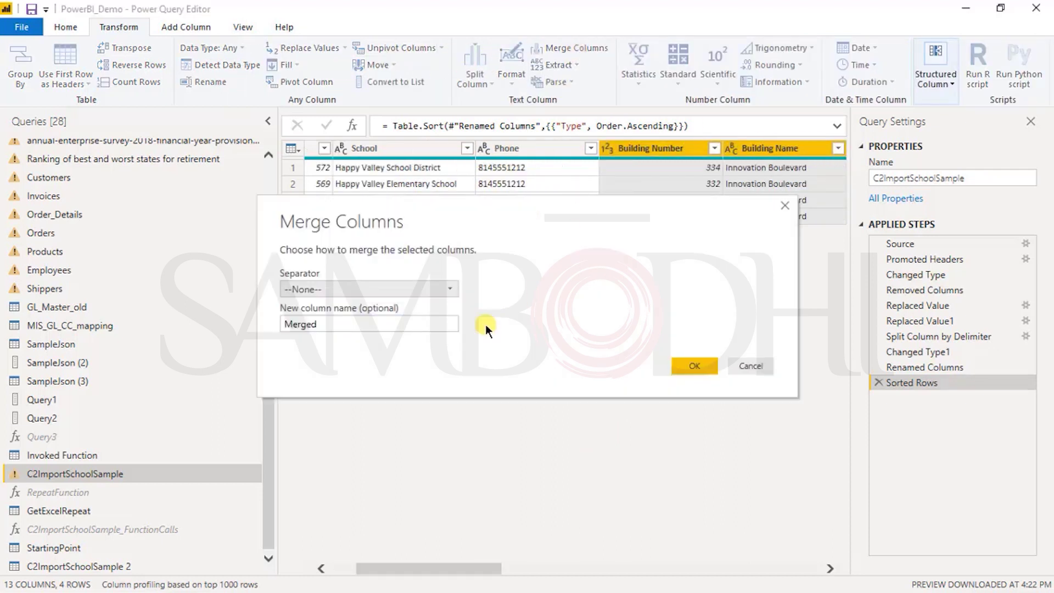
left_click(429, 286)
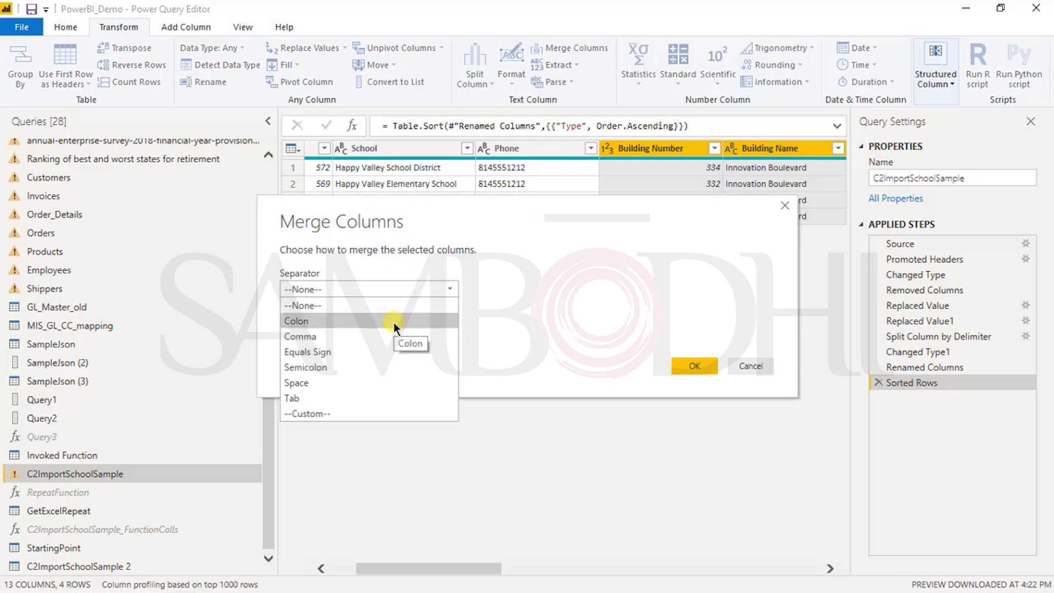
left_click(348, 383)
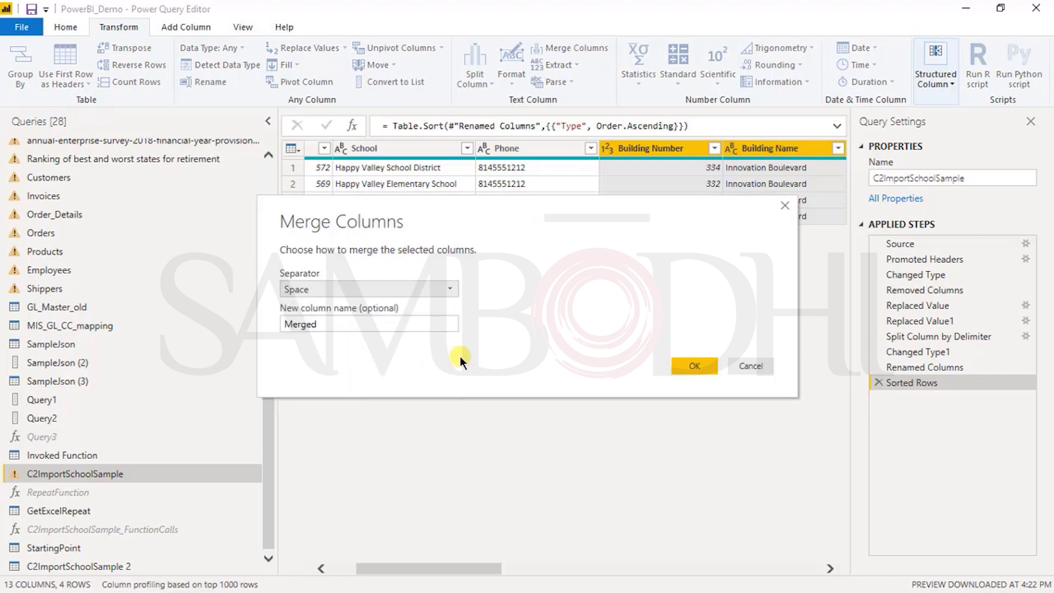
left_click(686, 363)
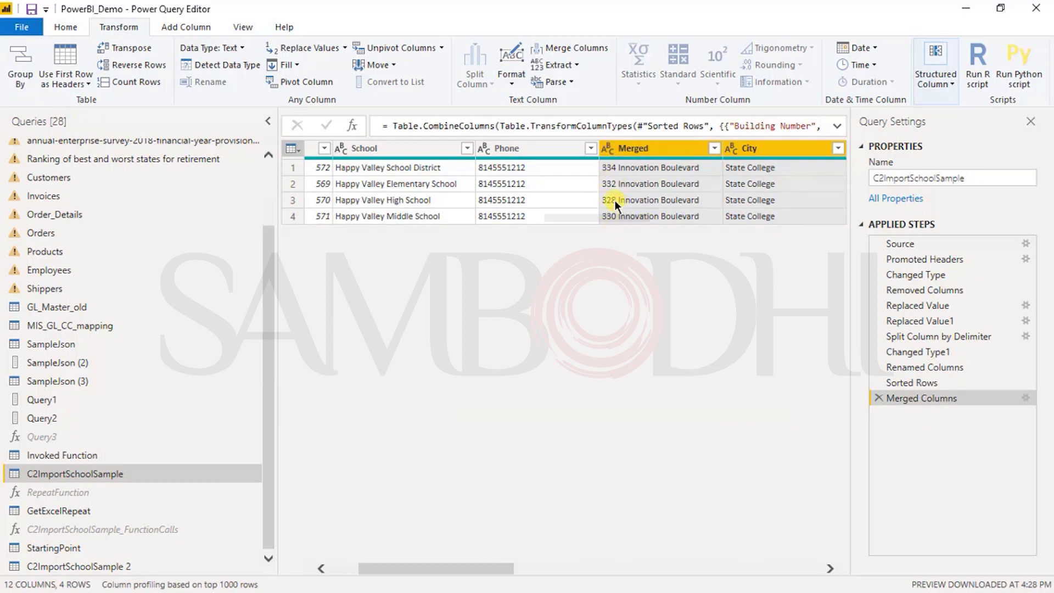
left_click(878, 398)
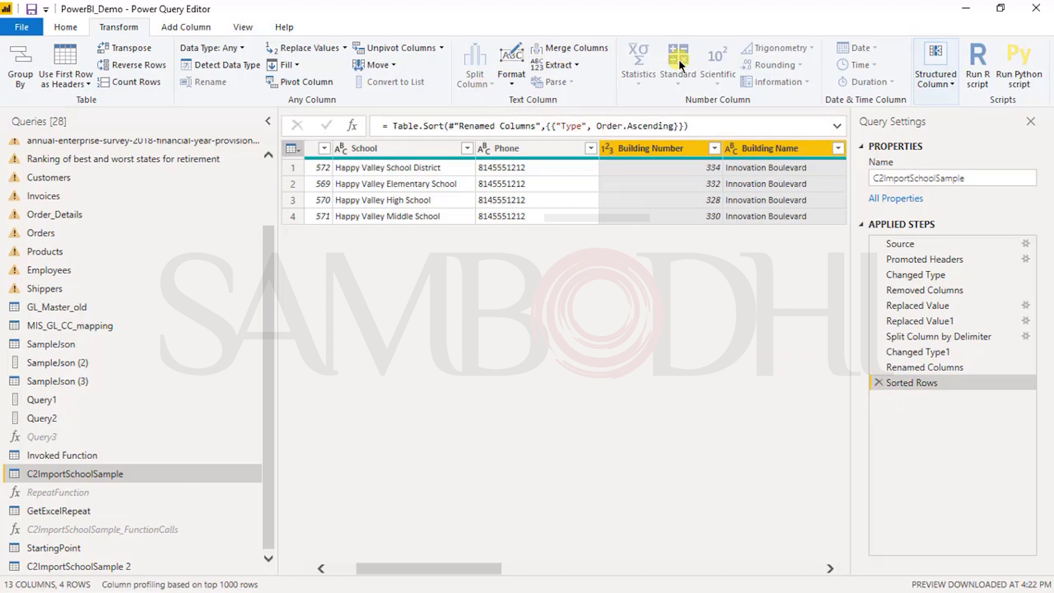
- Examine the statistics options for the Phone column, and the statistics, standard, scientific, trigonometry, rounding and information operations for the Building Number column
left_click(488, 147)
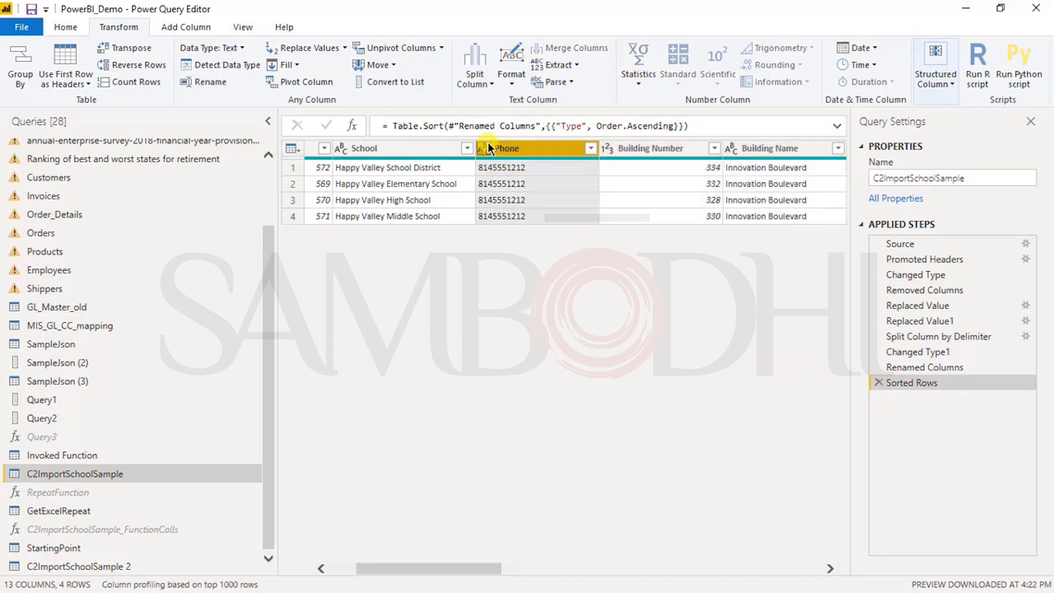
left_click(650, 79)
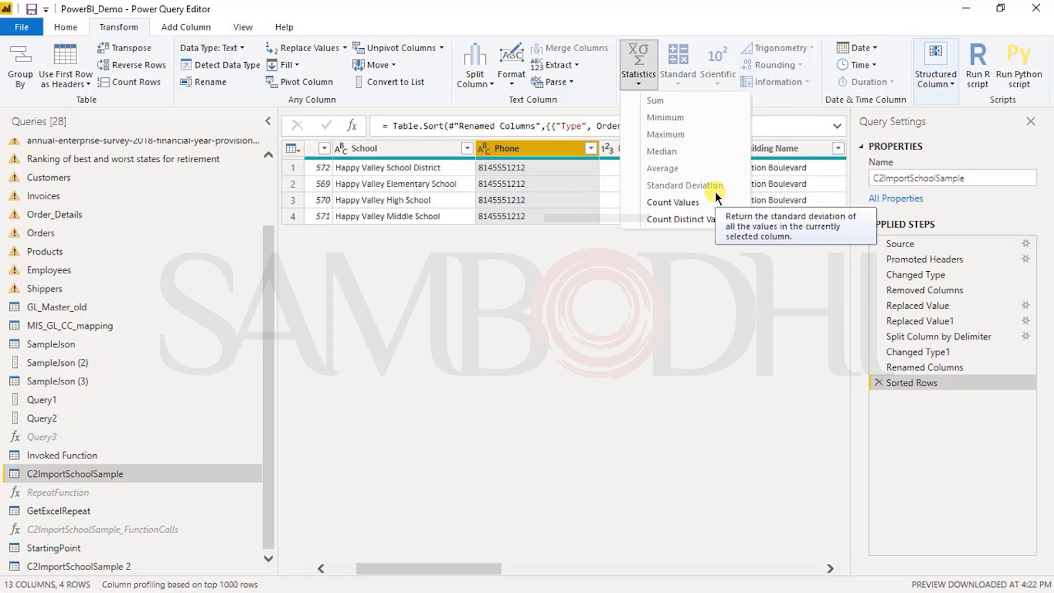
left_click(530, 148)
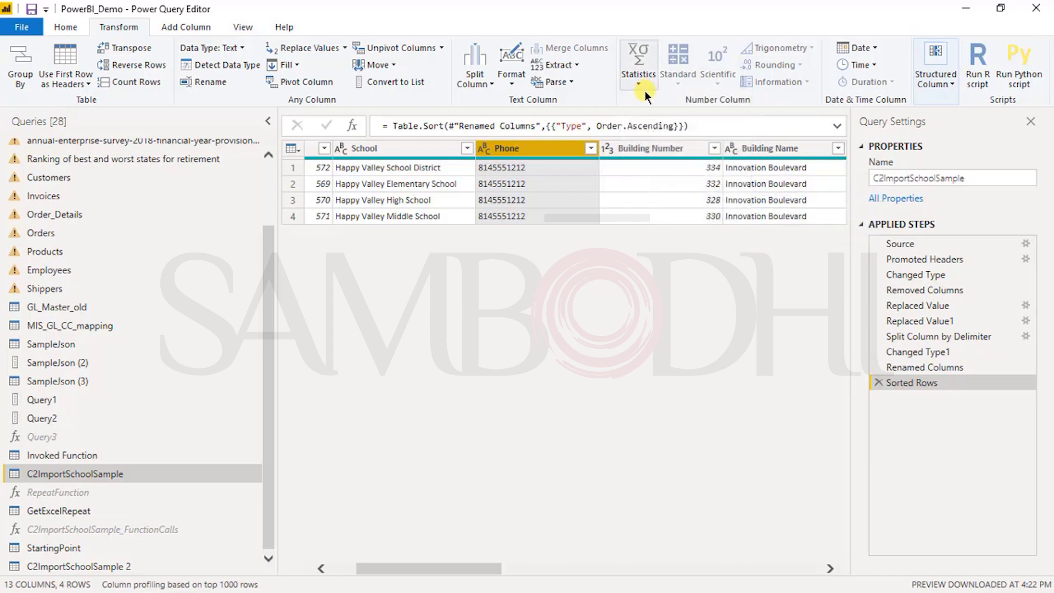
left_click(677, 150)
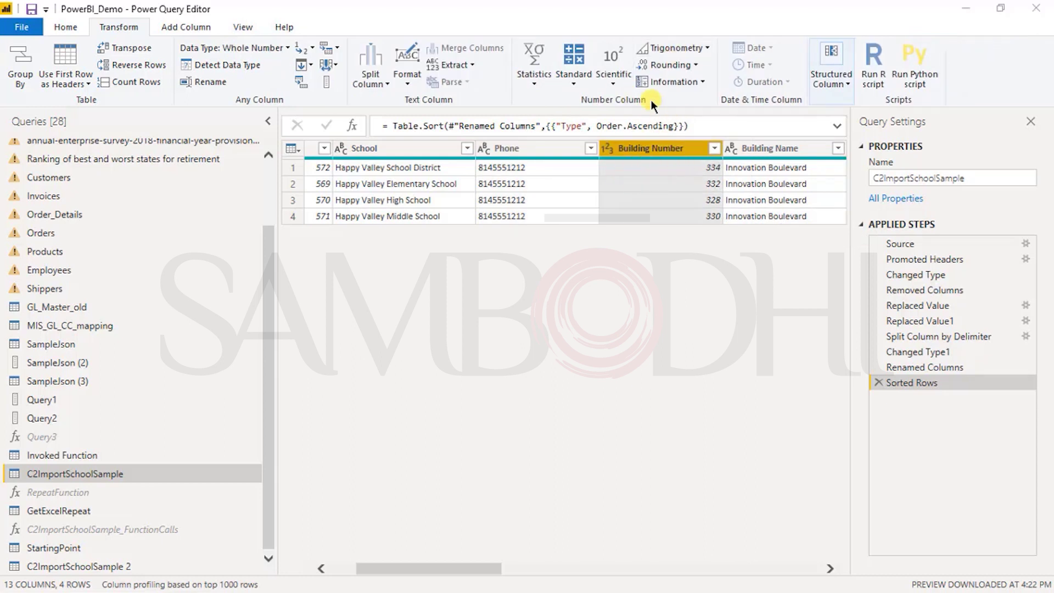
left_click(538, 80)
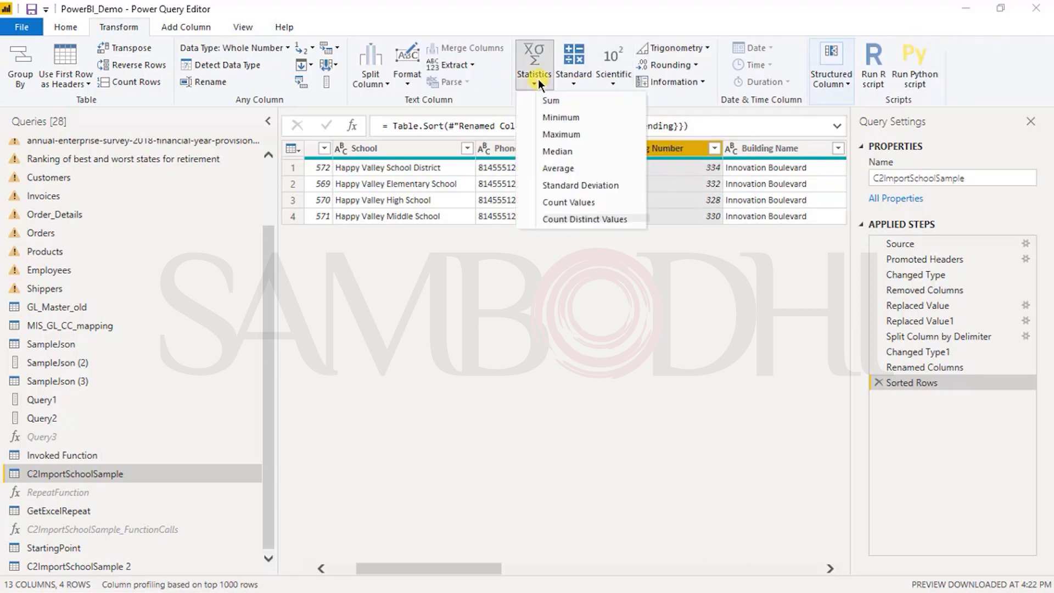
left_click(574, 72)
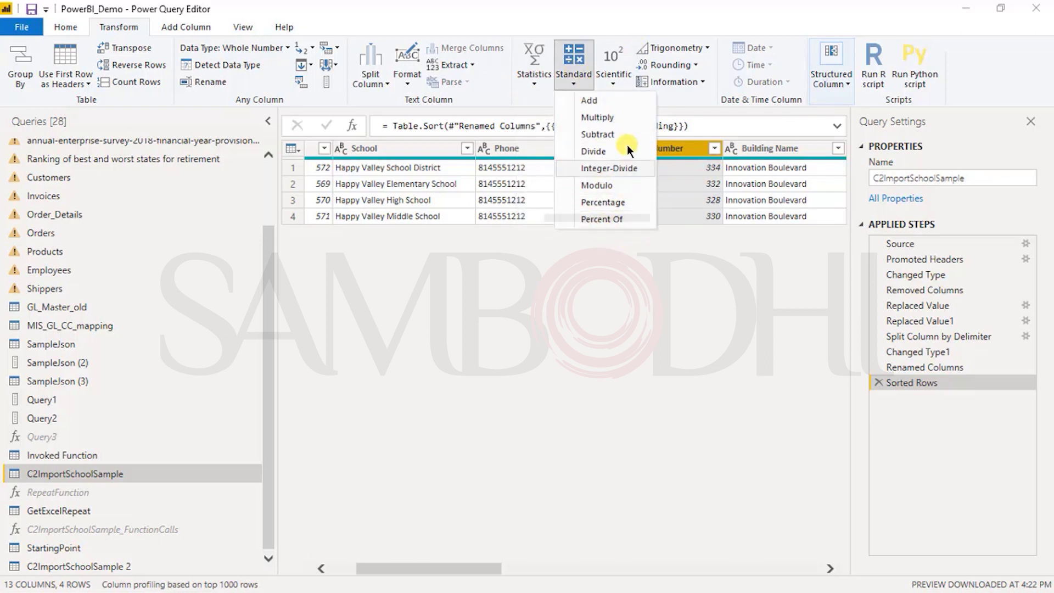
left_click(618, 82)
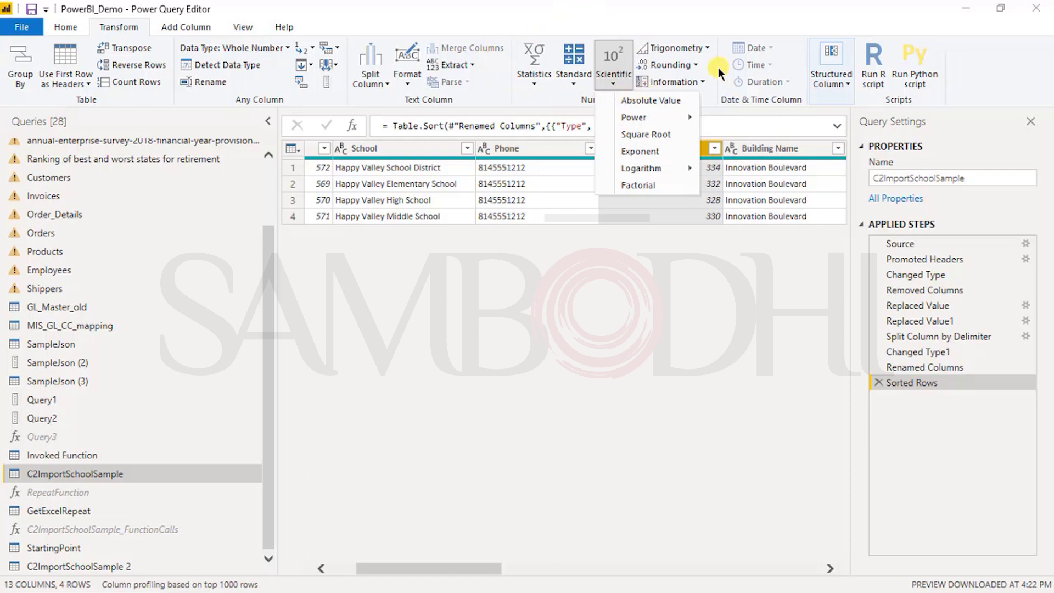
left_click(699, 43)
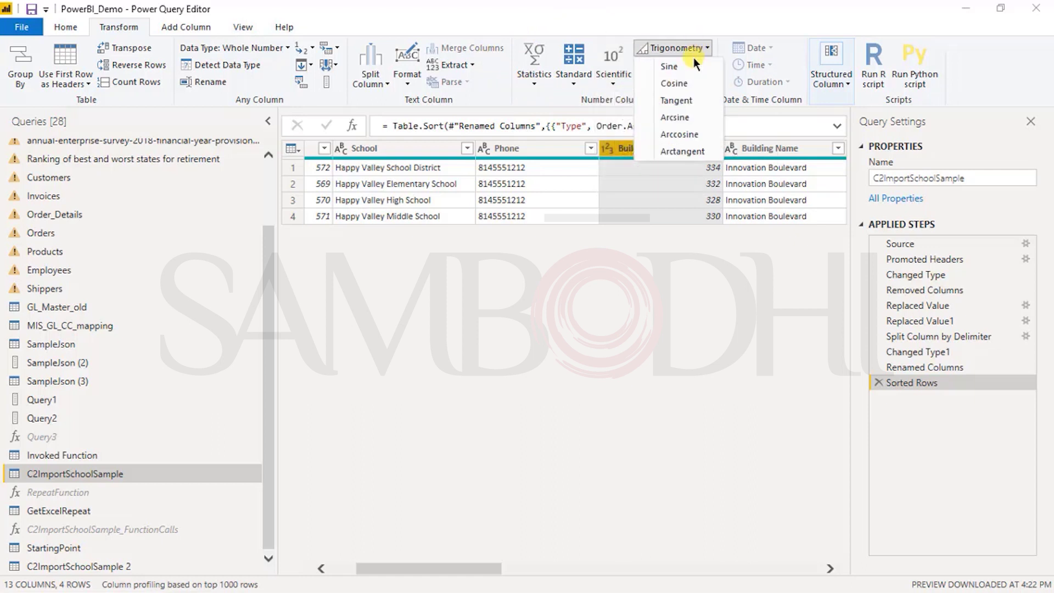
left_click(632, 293)
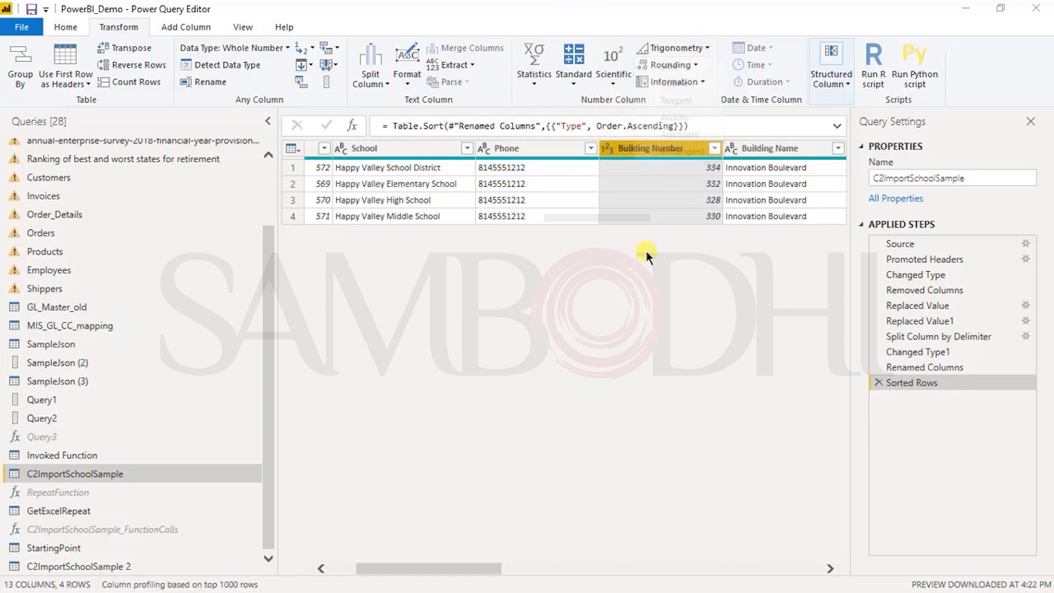
left_click(665, 67)
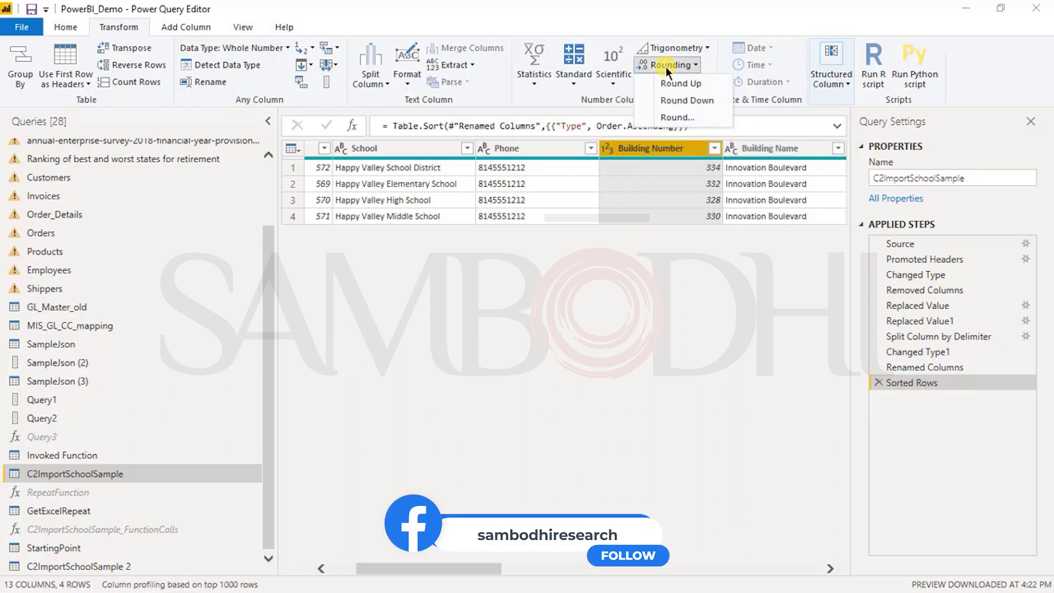
left_click(696, 80)
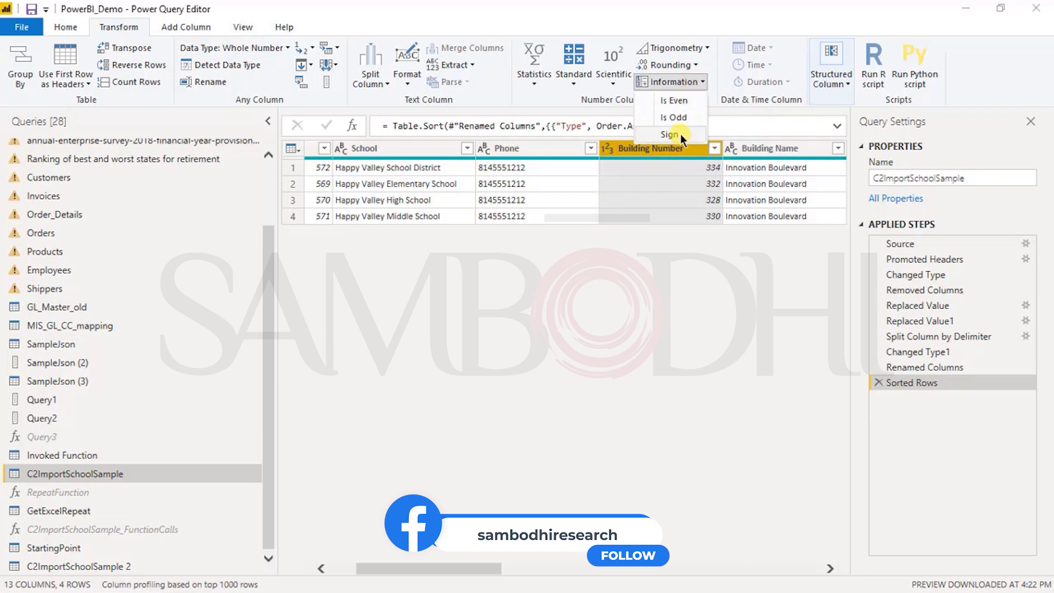
left_click(790, 81)
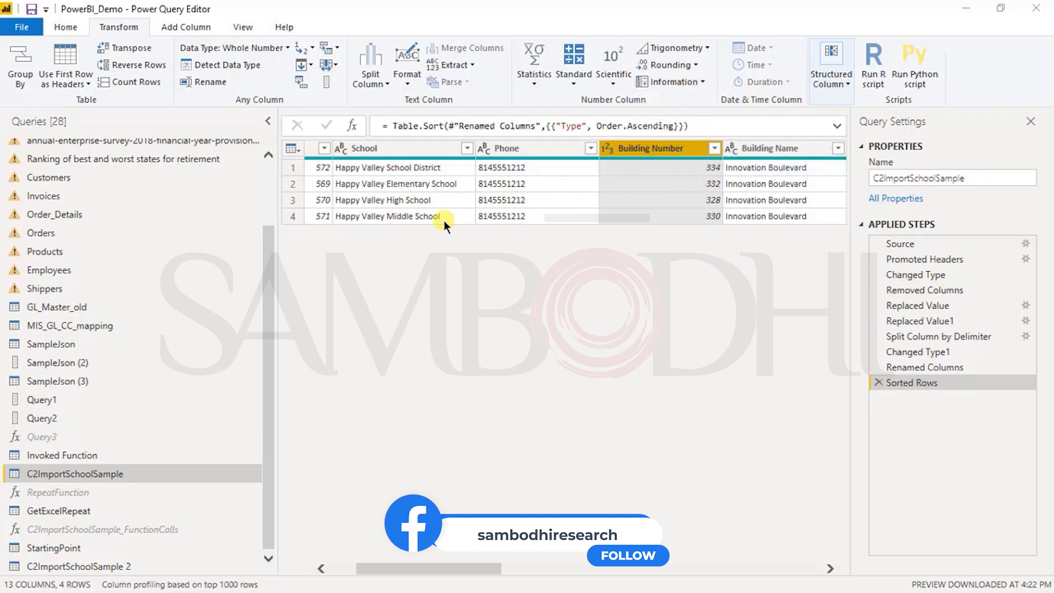
- Review the structured column operations, and open the Run R script editor and close it without running a script
left_click_drag(458, 565, 833, 528)
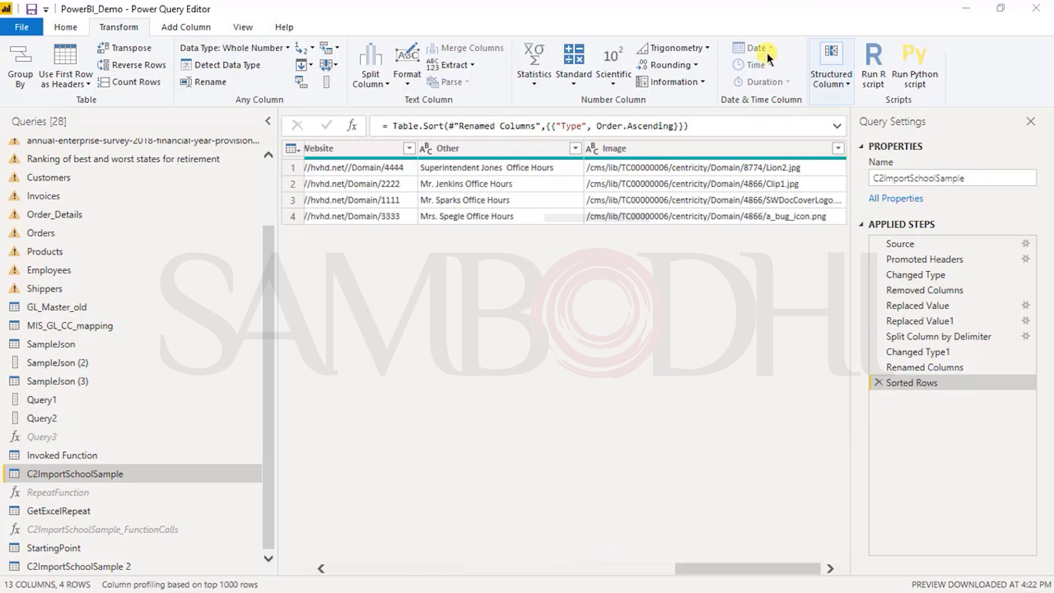
left_click(832, 80)
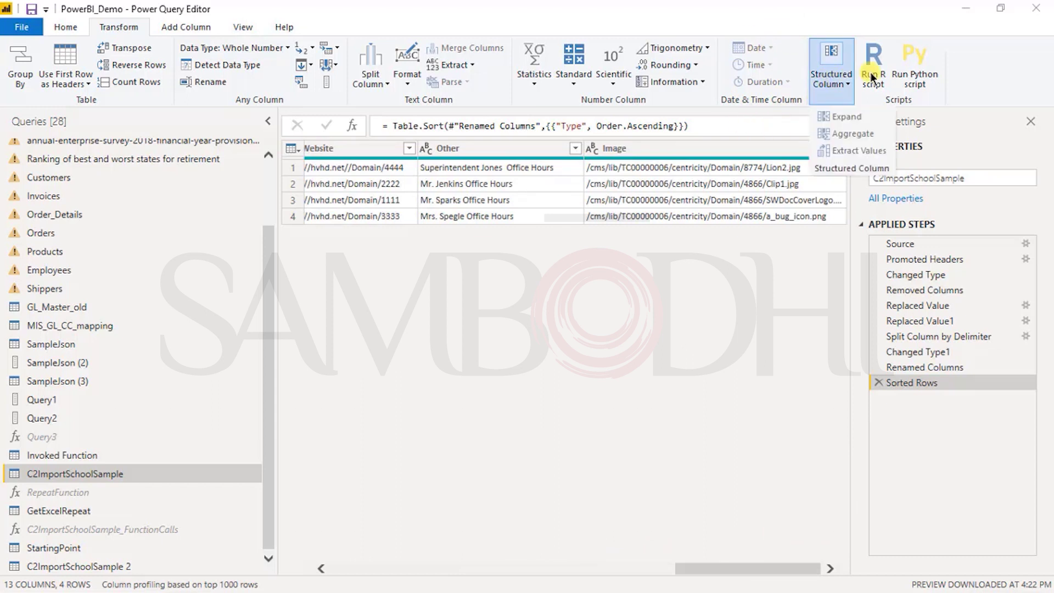
left_click(996, 62)
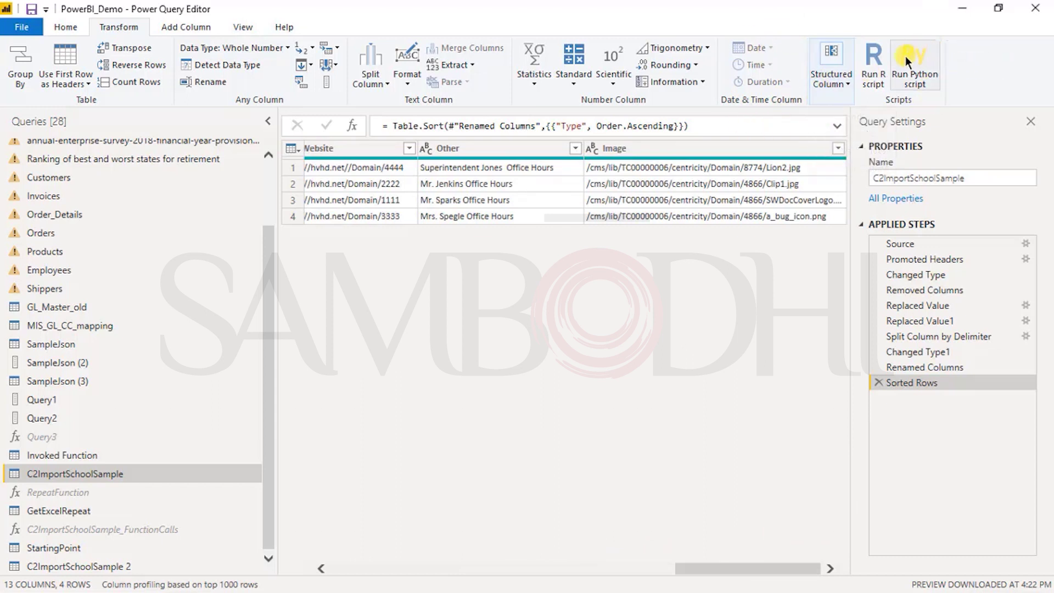
left_click(879, 76)
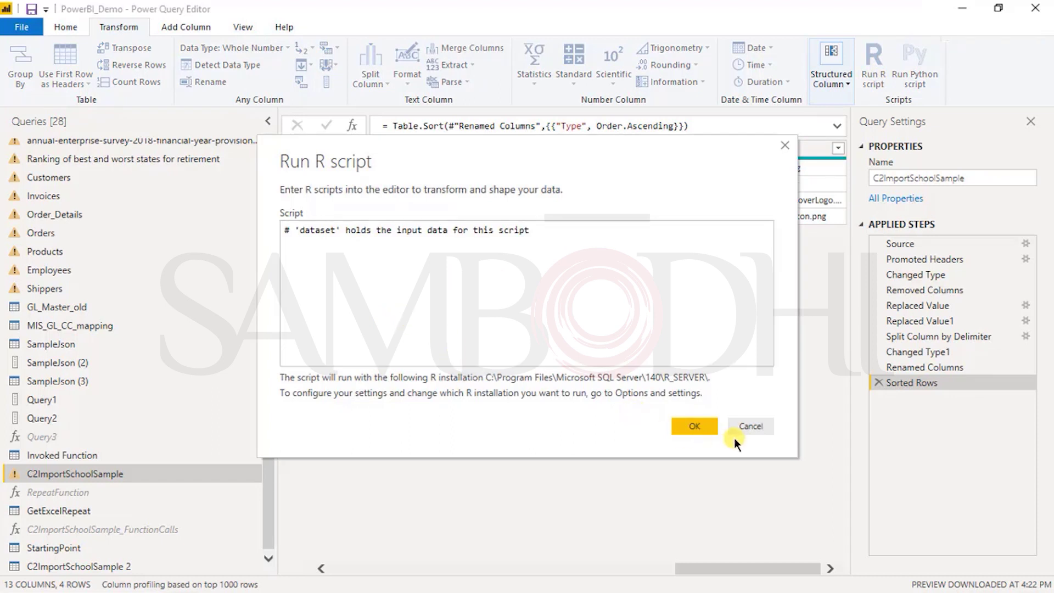
left_click(751, 427)
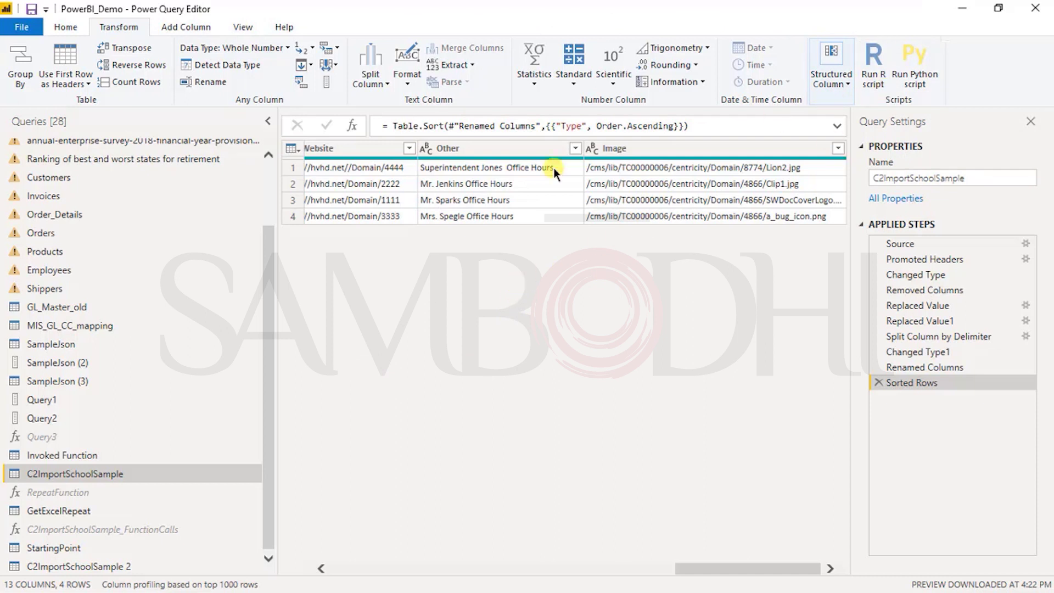
left_click(479, 169)
left_click(572, 127)
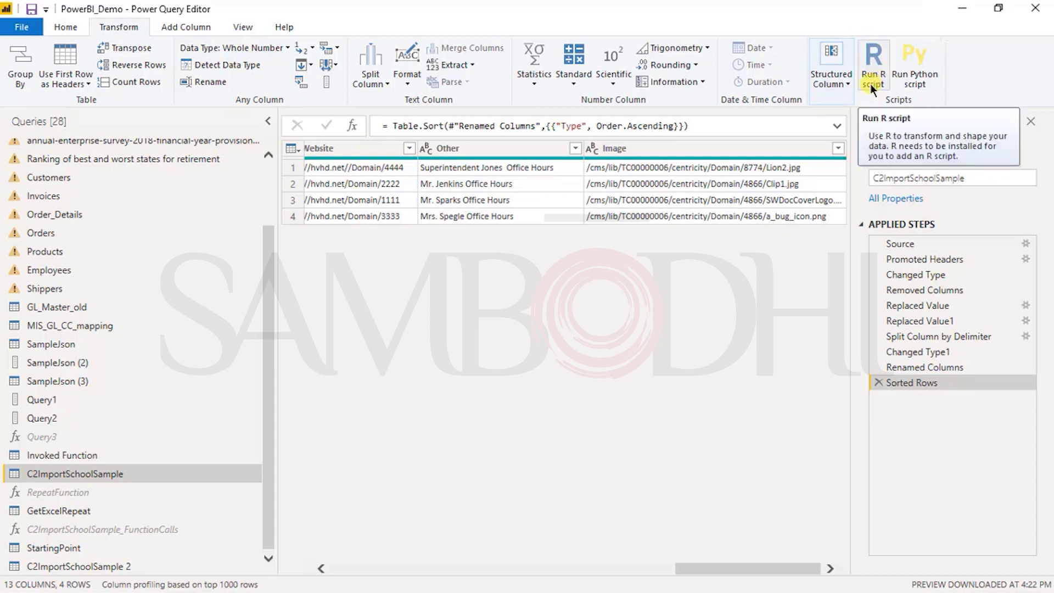
- Add an index column starting from 0 to the C2ImportSchoolSample table
left_click(171, 26)
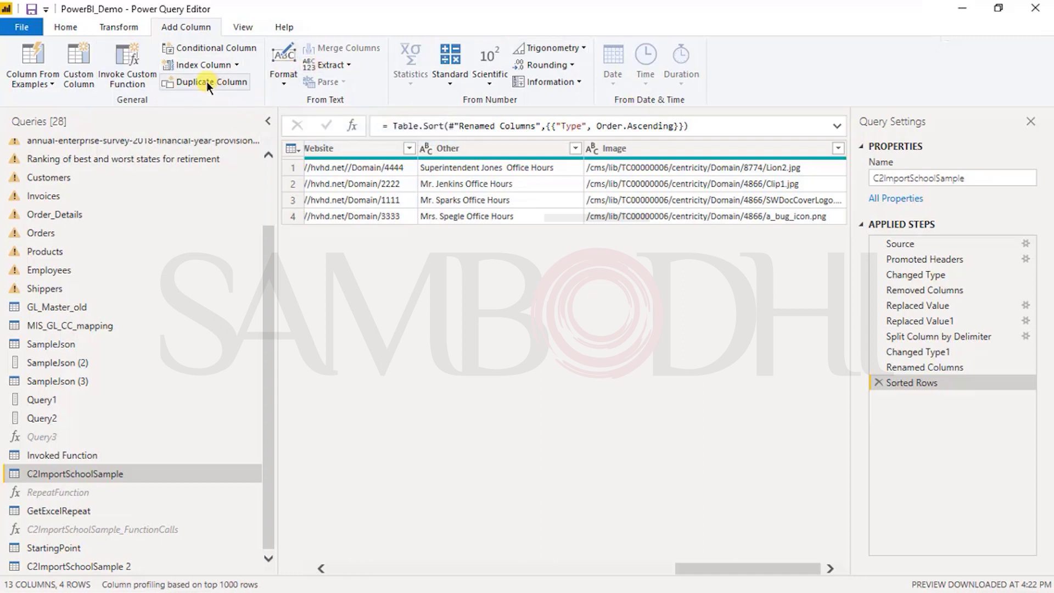
left_click(239, 66)
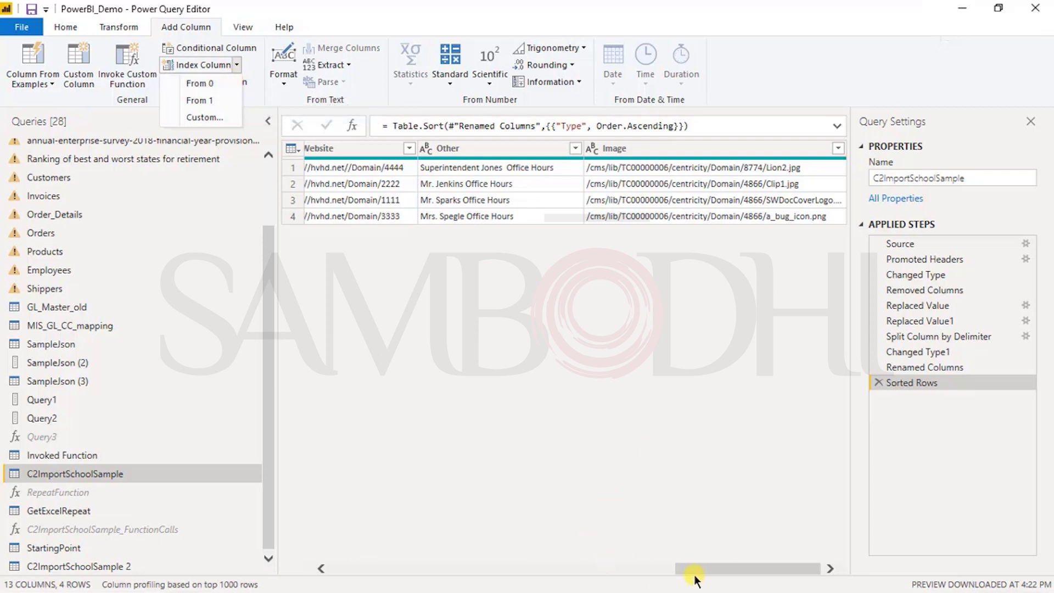
left_click(671, 569)
left_click(376, 571)
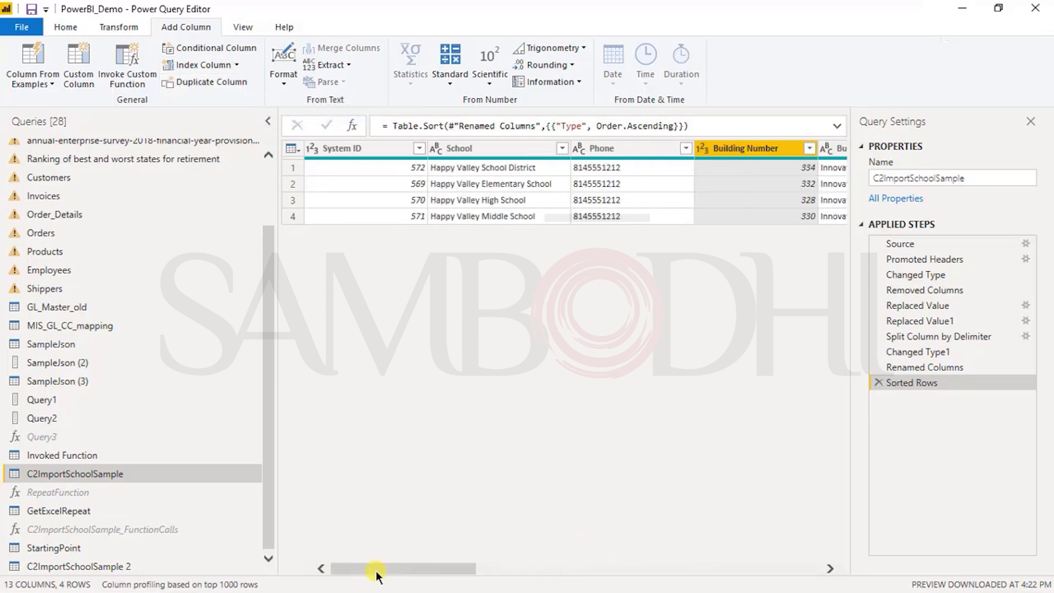
left_click(238, 64)
left_click(233, 82)
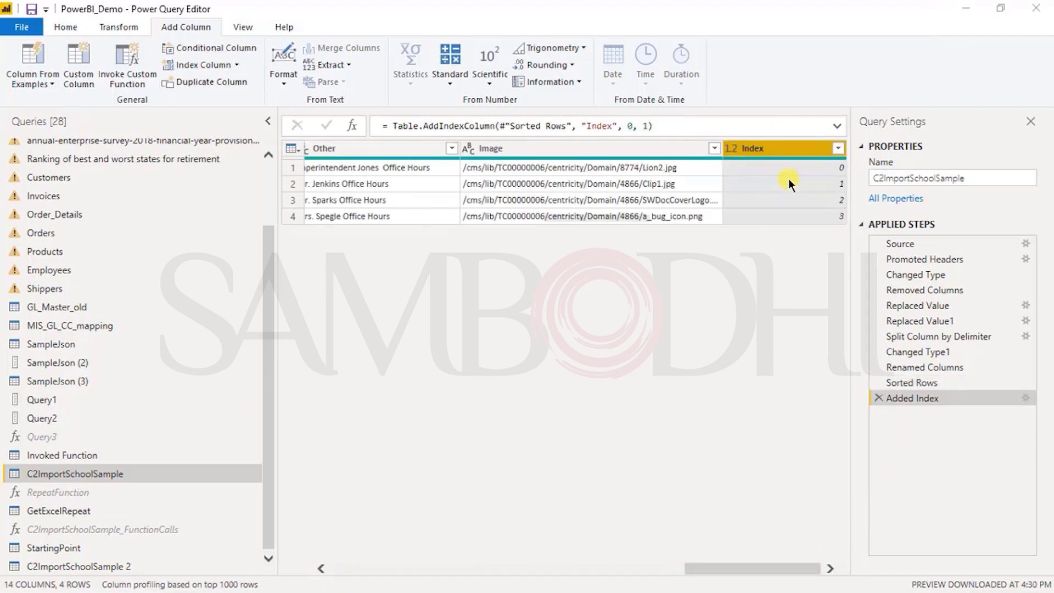
- Move the Index column to the beginning of the table, and delete the reorder and index steps
right_click(794, 151)
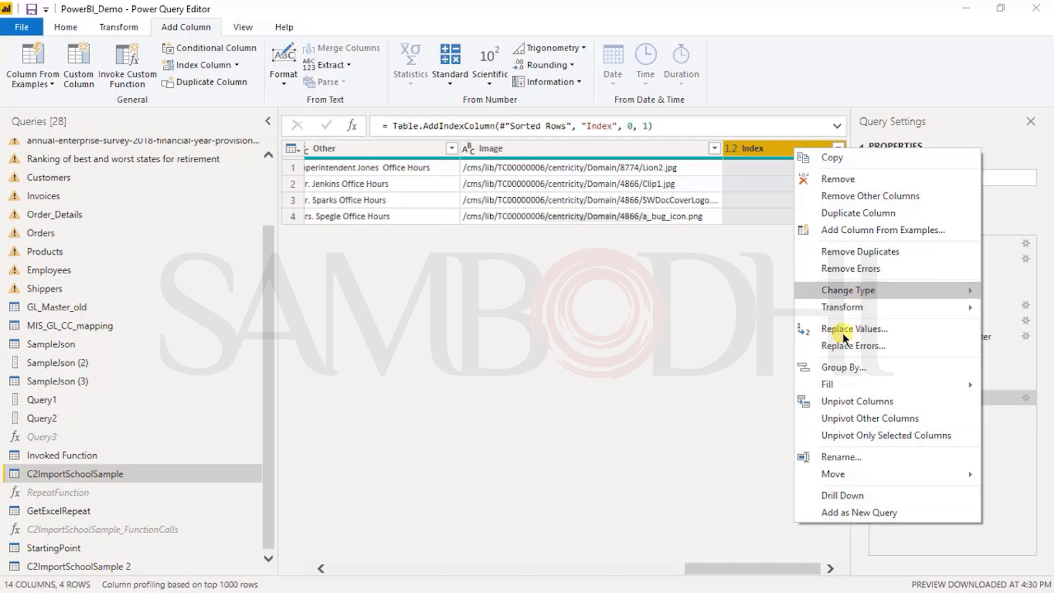
mouse_move(833, 476)
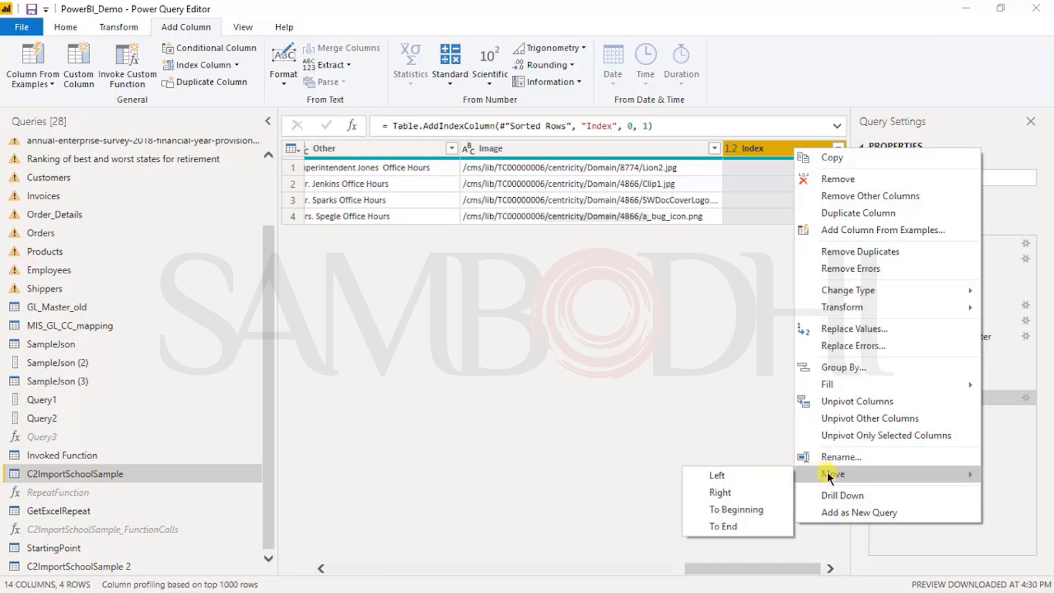
left_click(743, 511)
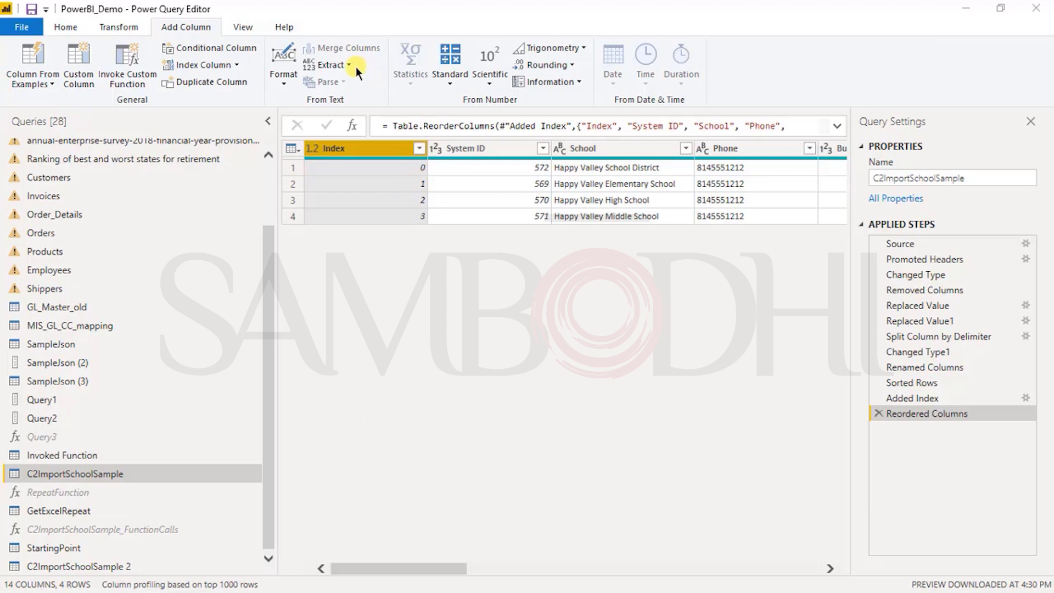
left_click(418, 148)
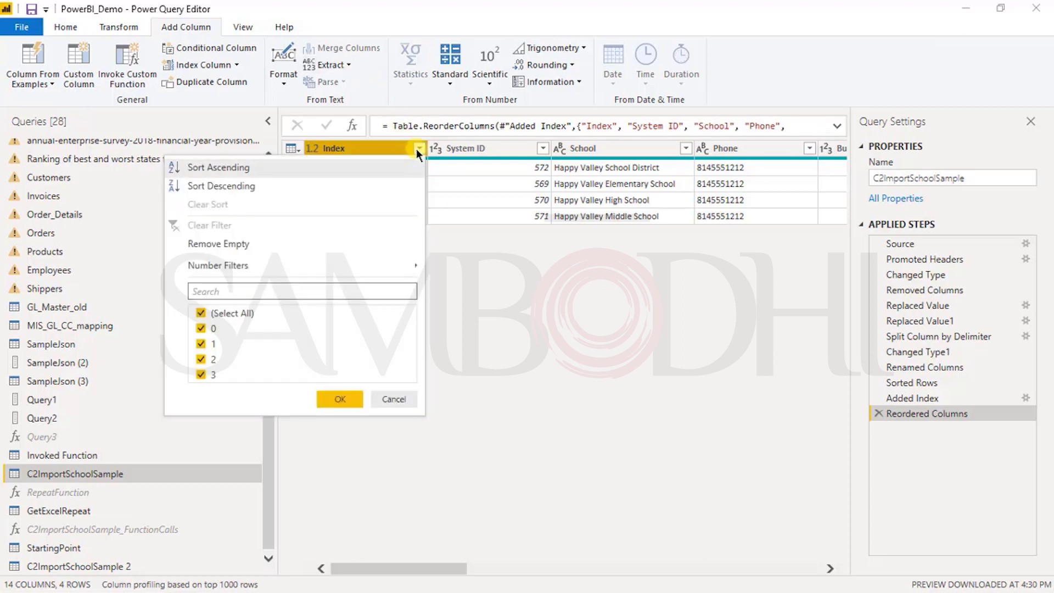
left_click(388, 399)
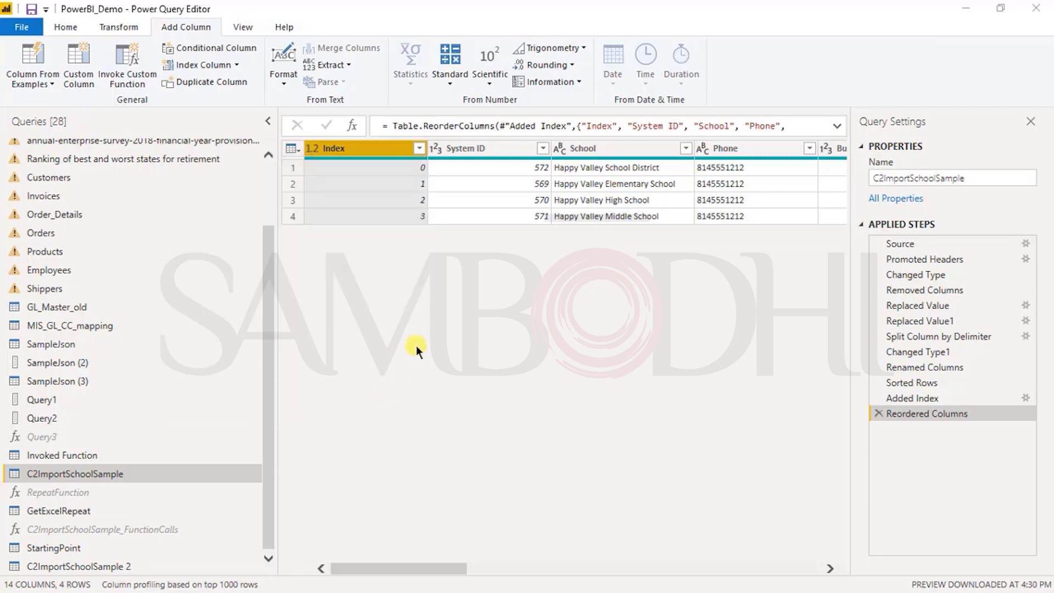
left_click(878, 398)
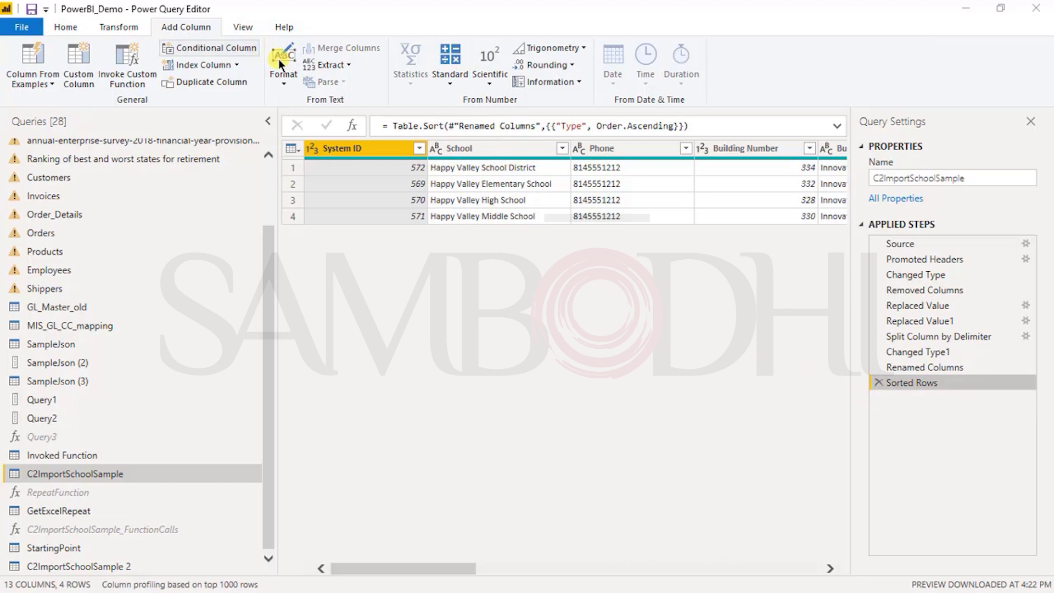
- Add a custom index column with starting index 10001 and increment 2, and delete the index step
left_click(236, 65)
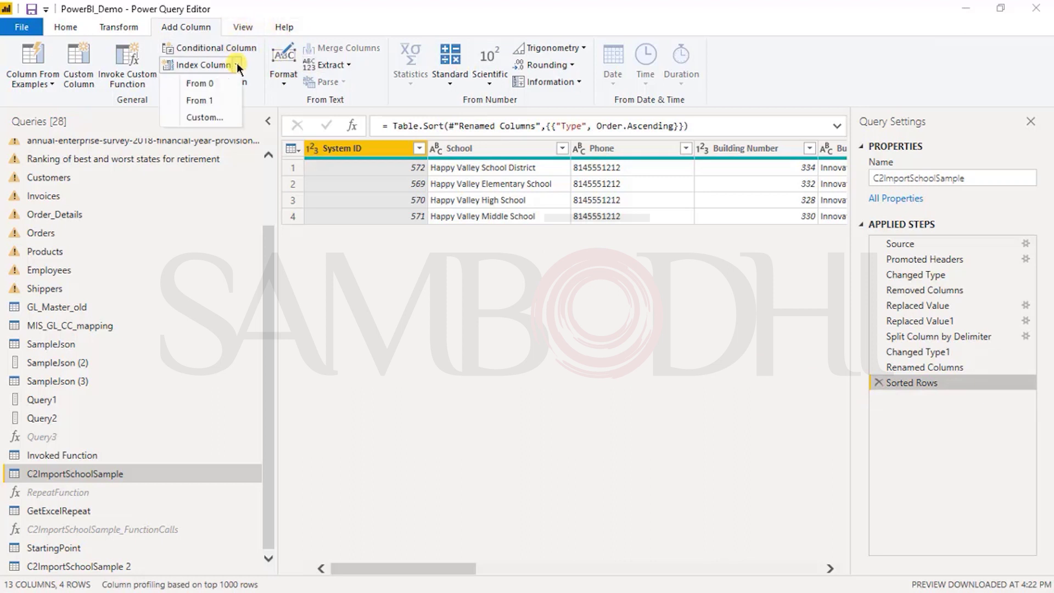
left_click(236, 115)
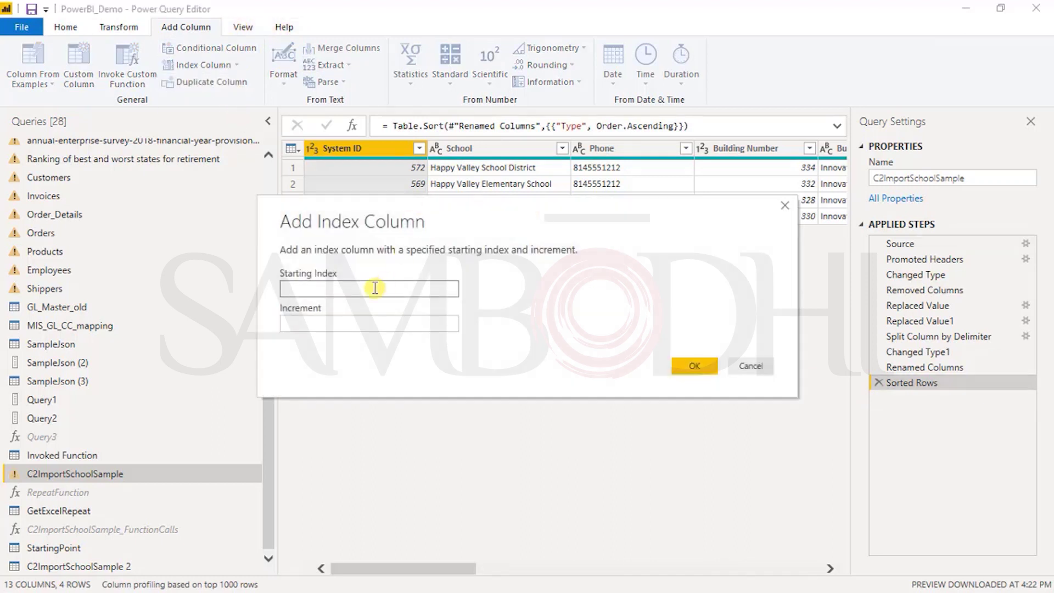
left_click(349, 291)
type("10001")
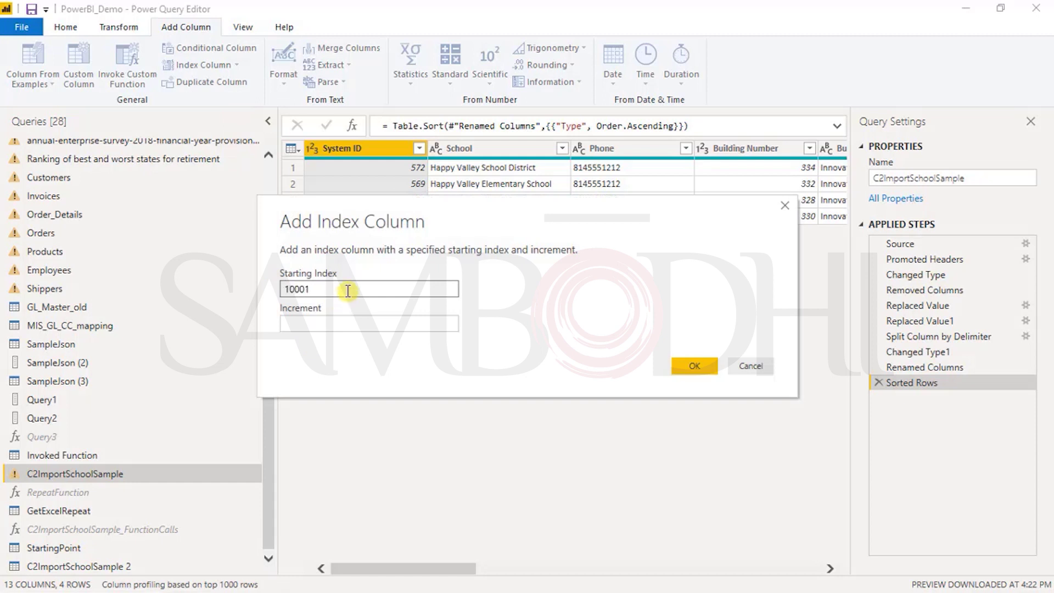
left_click(329, 324)
type("2")
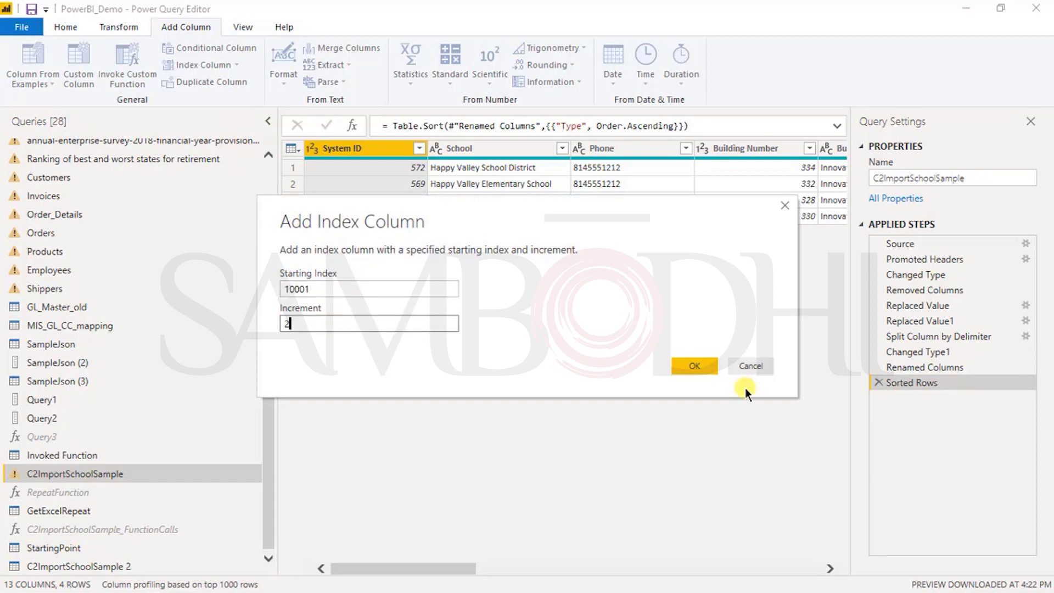
left_click(694, 366)
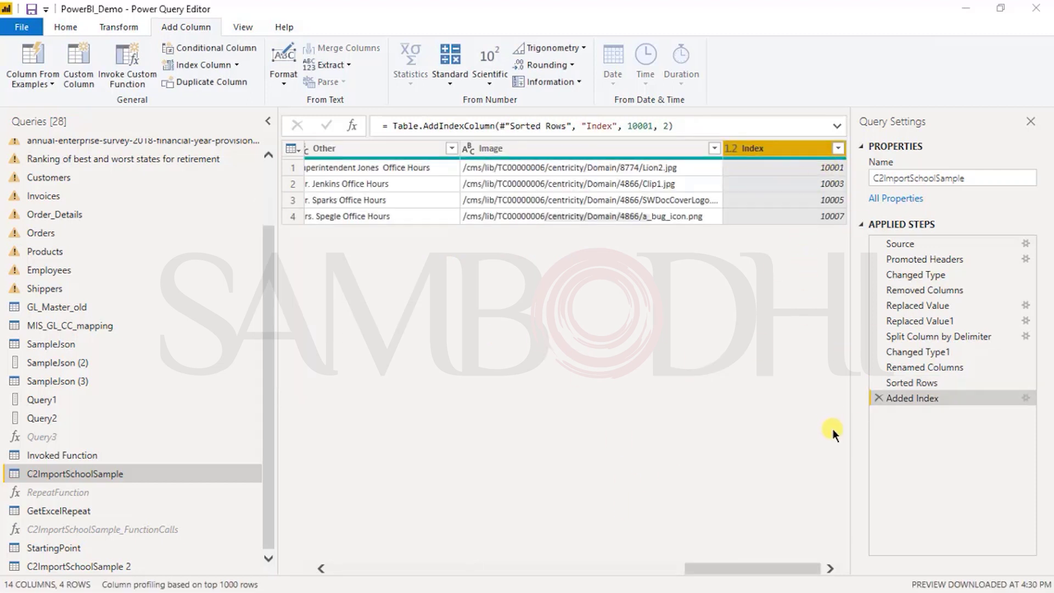
left_click(879, 397)
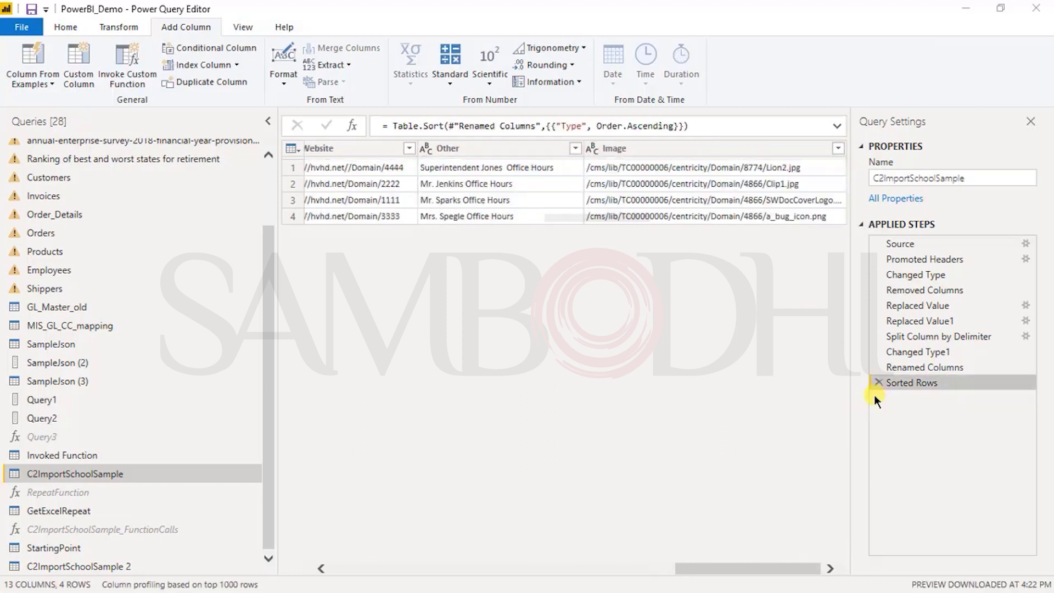
- Try to add a custom index column with starting index C14801234 and increment 1, and close the dialog without applying it
left_click(236, 65)
left_click(233, 117)
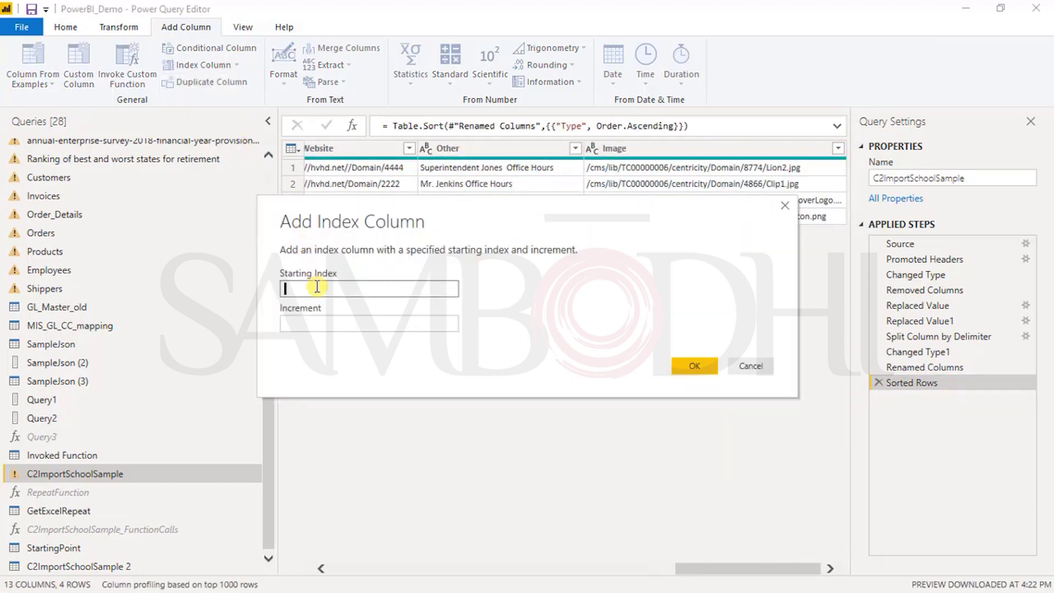
type("01")
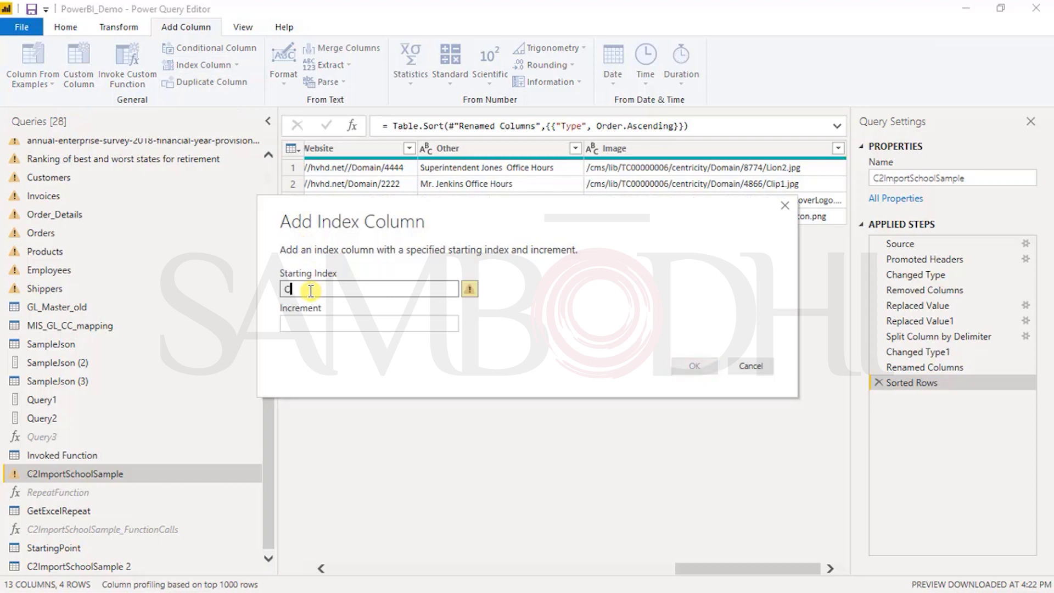
type("48")
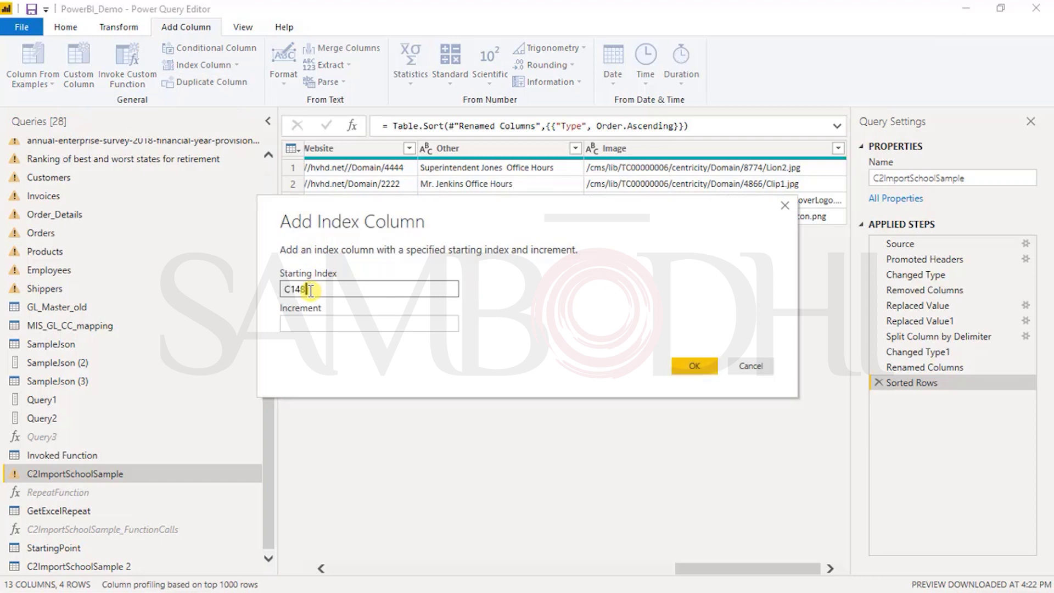
type("01234")
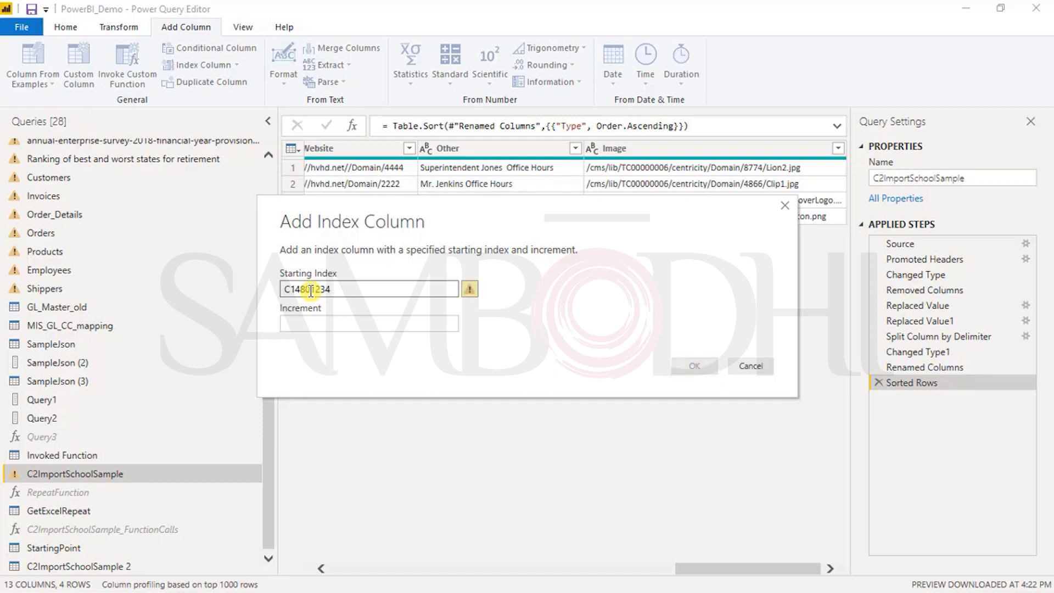
left_click(305, 325)
type("1")
left_click(691, 364)
left_click(321, 324)
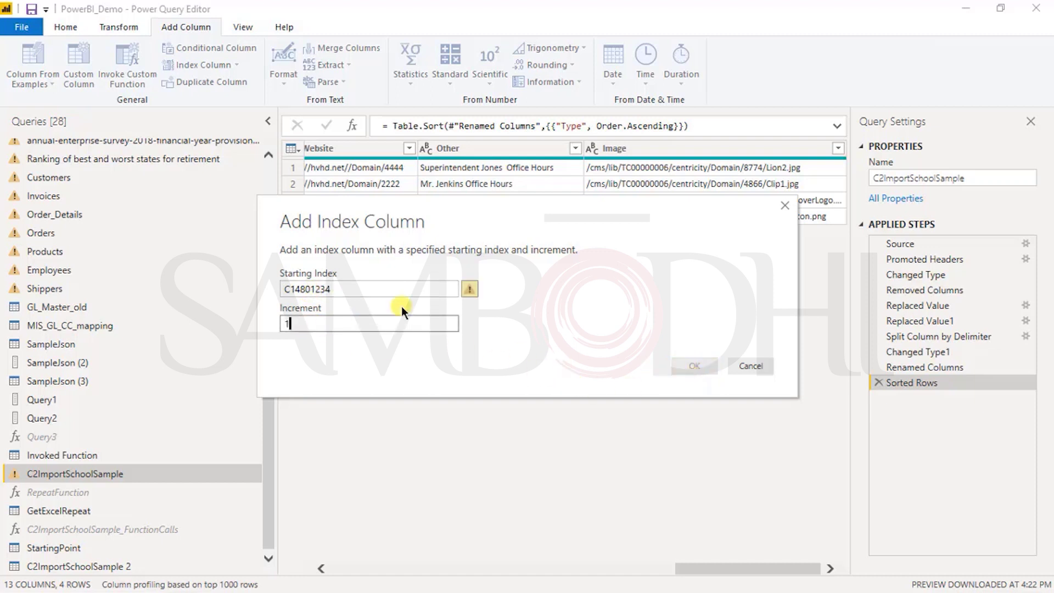
left_click_drag(346, 325, 289, 310)
left_click(293, 287)
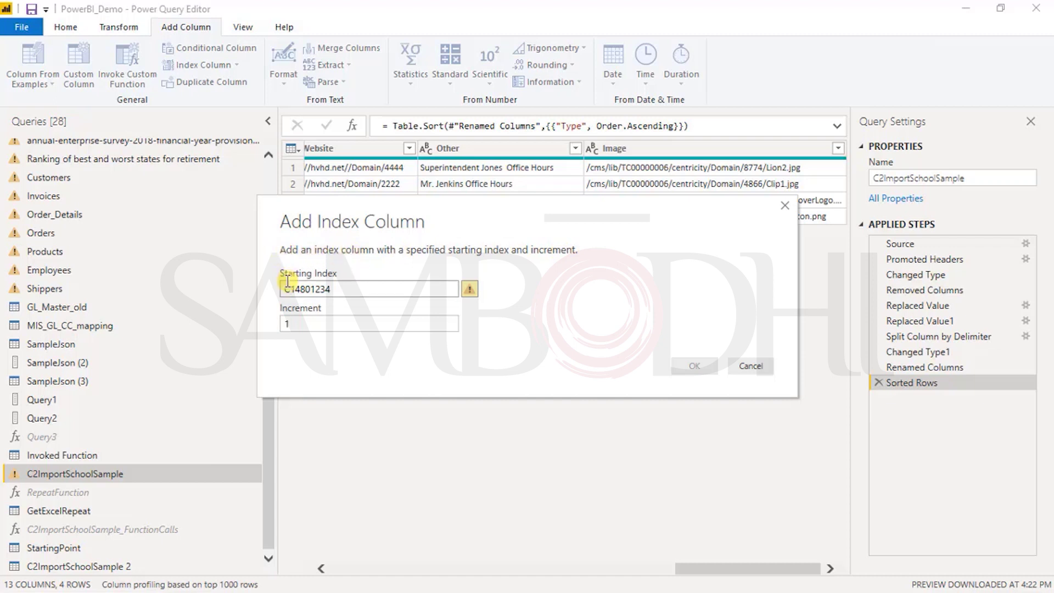
key("BackSpace")
type("C")
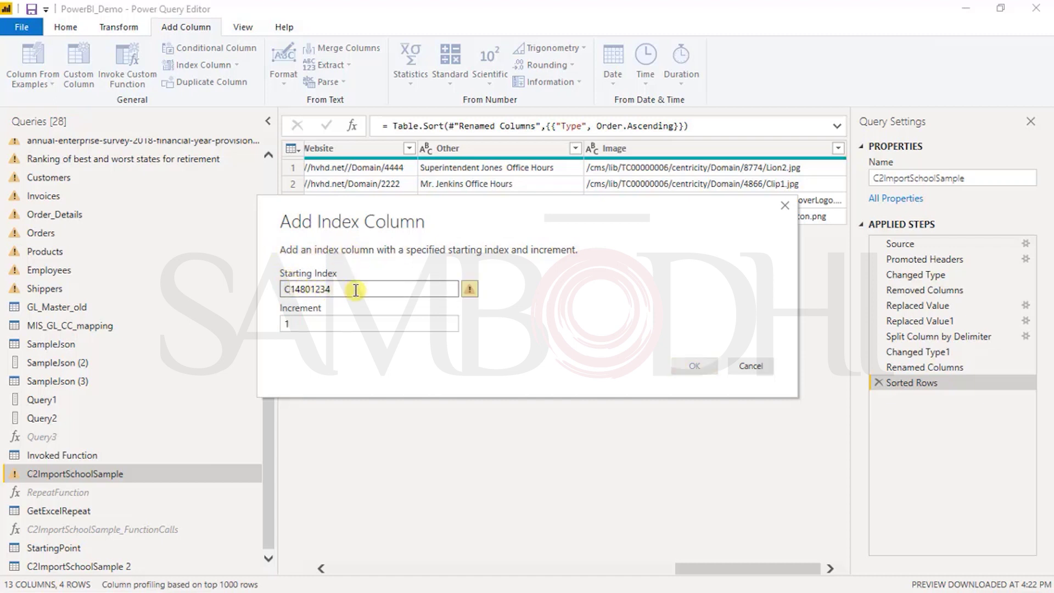
key("BackSpace")
left_click(750, 365)
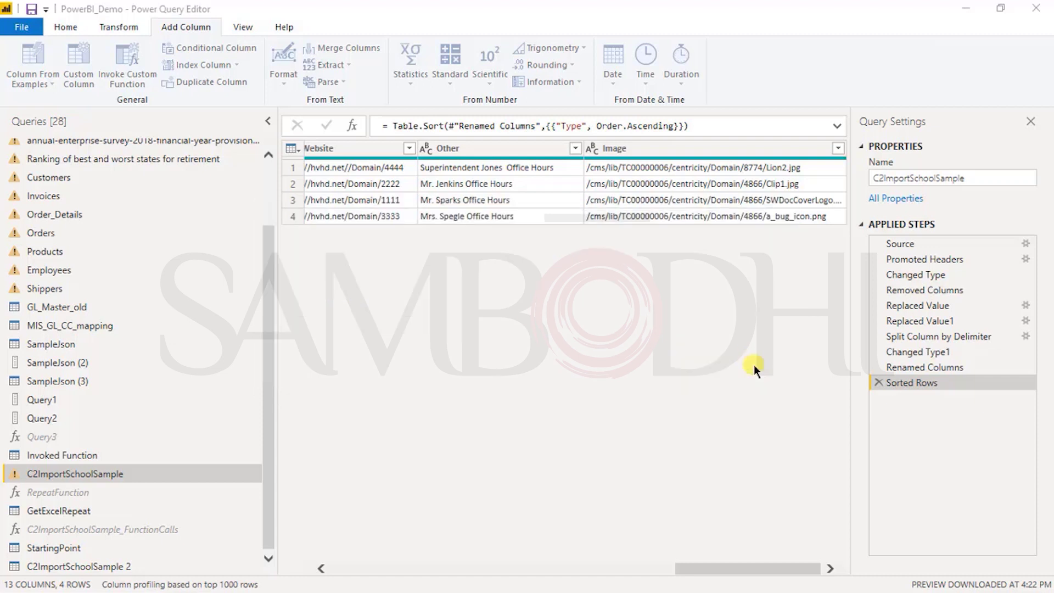
- Turn on column distribution in the data preview and examine the distribution summary of the System ID column
left_click(240, 28)
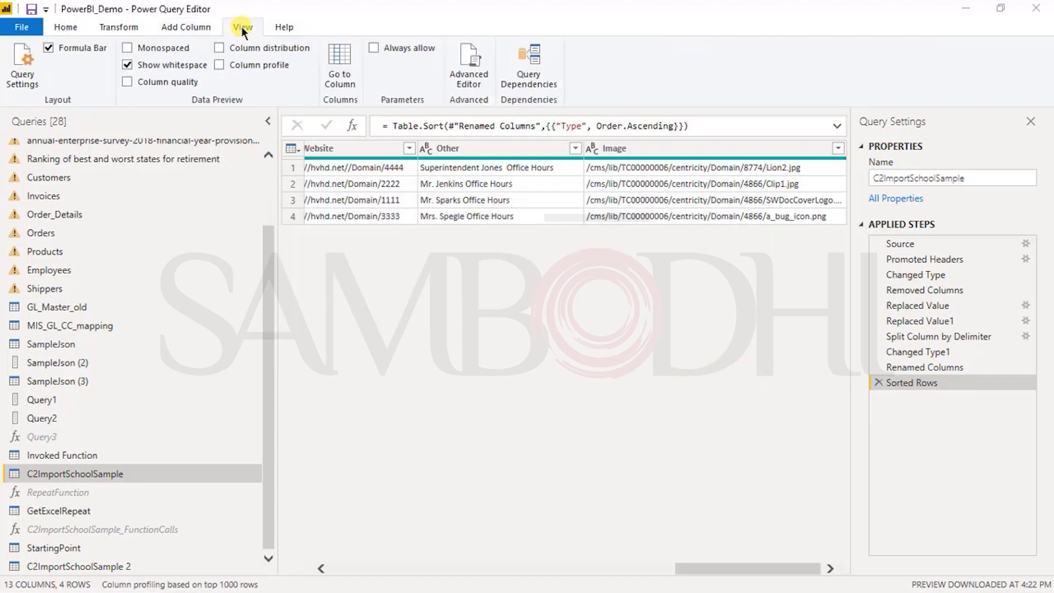
left_click(248, 47)
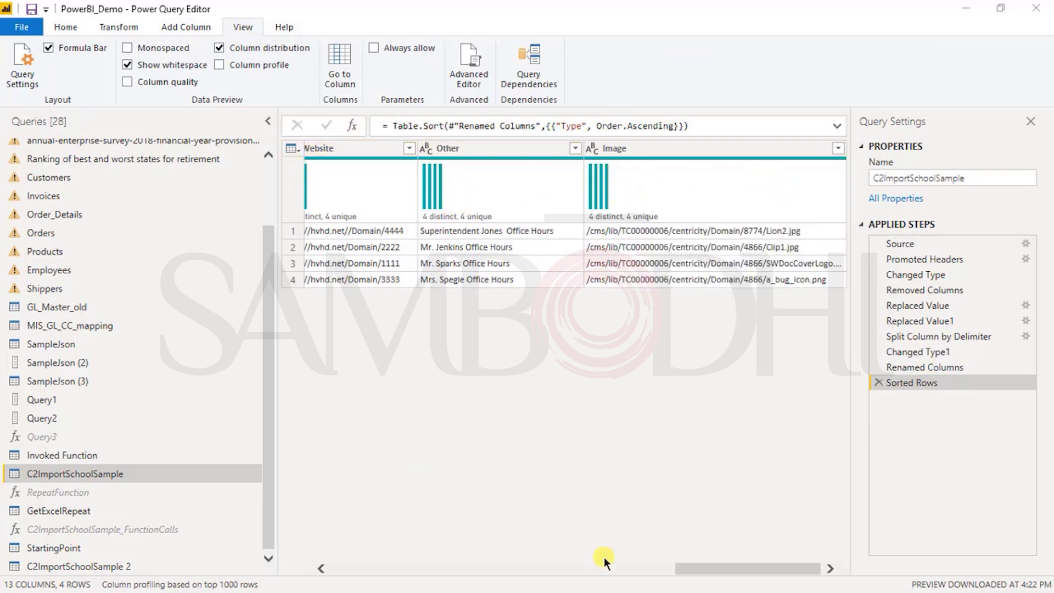
left_click_drag(722, 578, 360, 556)
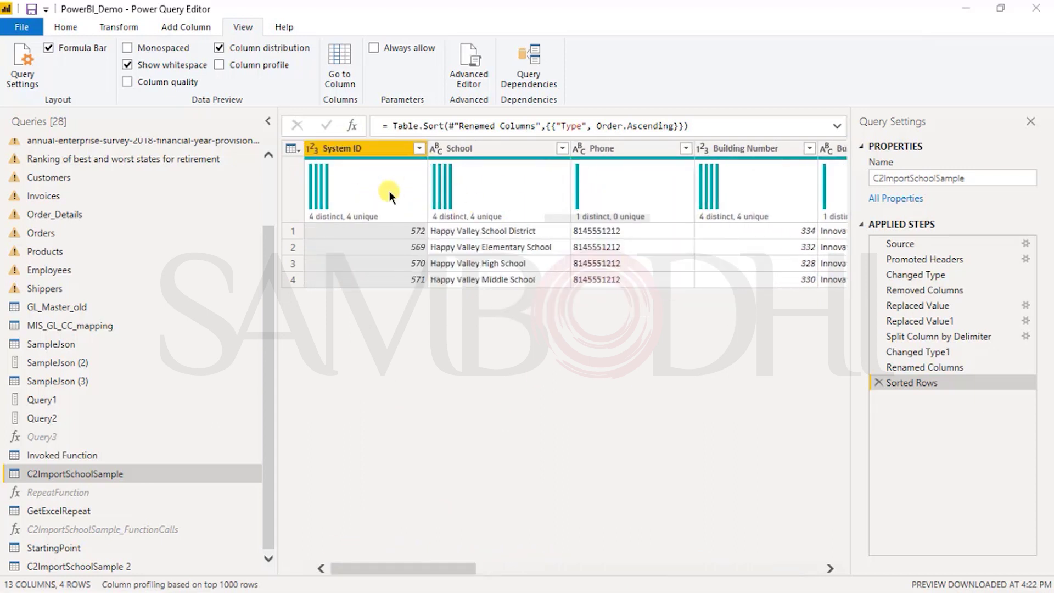
mouse_move(421, 191)
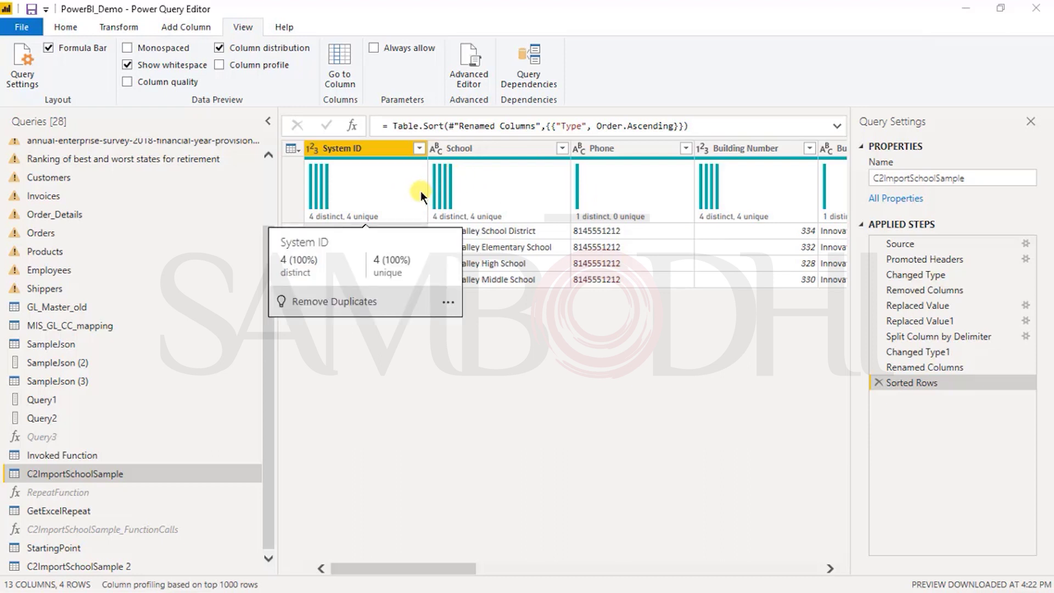
- Show the column profile for System ID and hide it again, and turn on column quality for the data preview
left_click(251, 67)
left_click(251, 67)
left_click(251, 67)
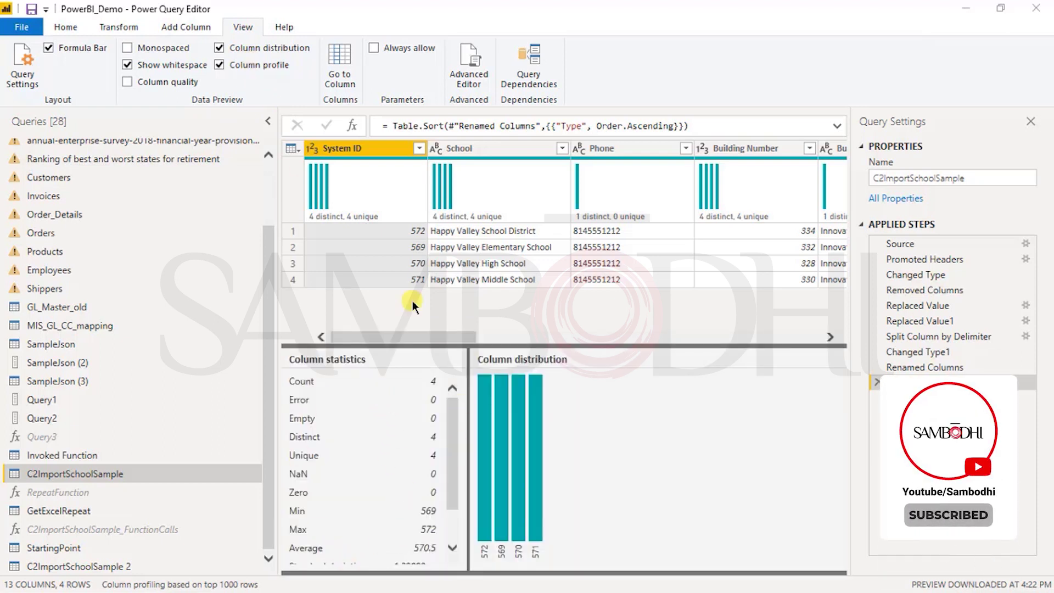
left_click(234, 65)
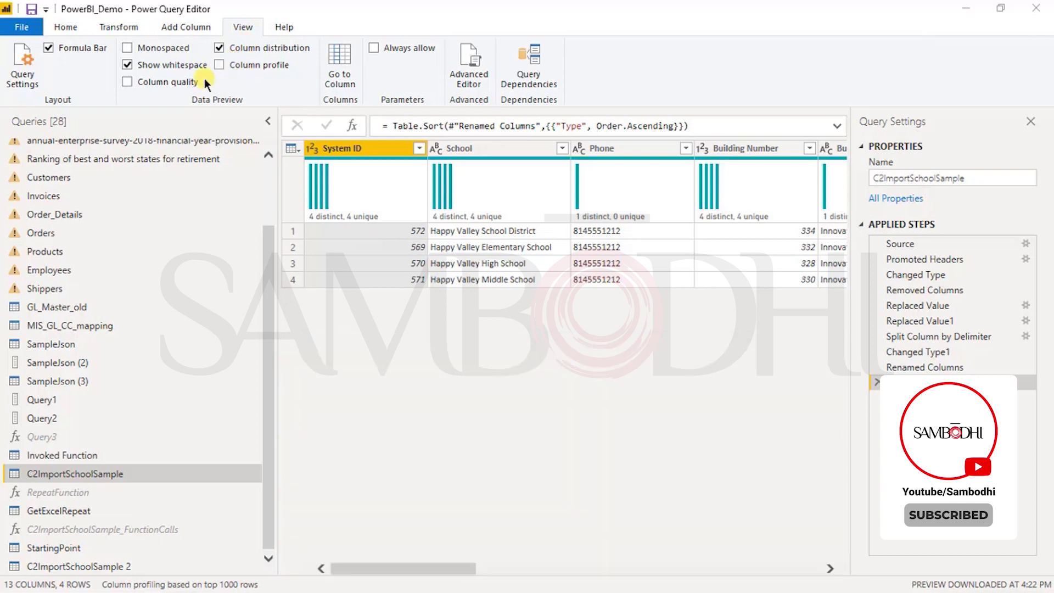
left_click(147, 82)
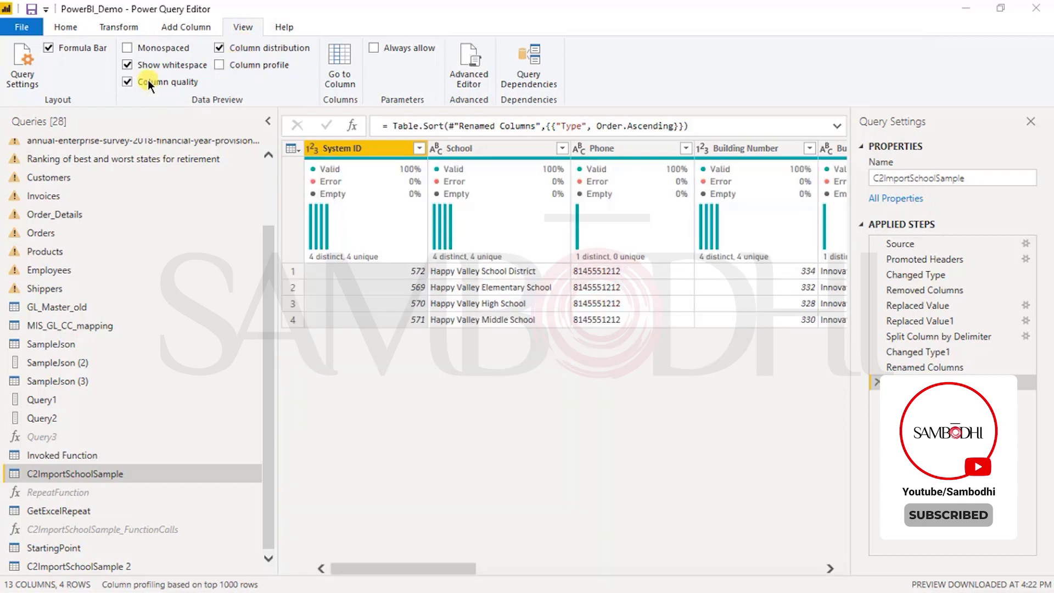
mouse_move(539, 163)
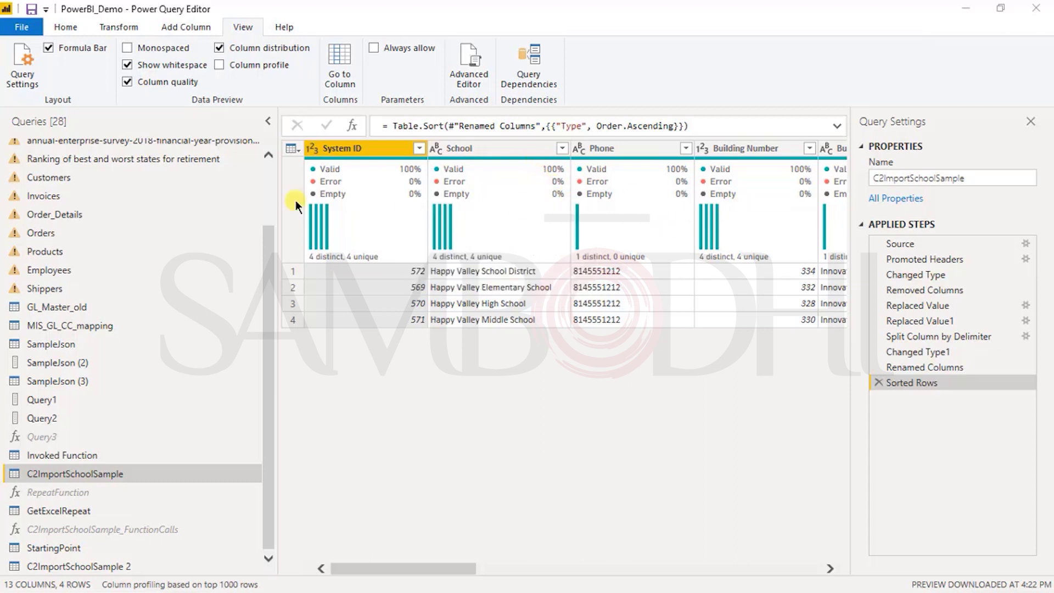
- Switch the monospaced font and column profile on and off, and hide and restore the formula bar
left_click(128, 48)
left_click(131, 49)
left_click(239, 65)
left_click(238, 66)
left_click(89, 49)
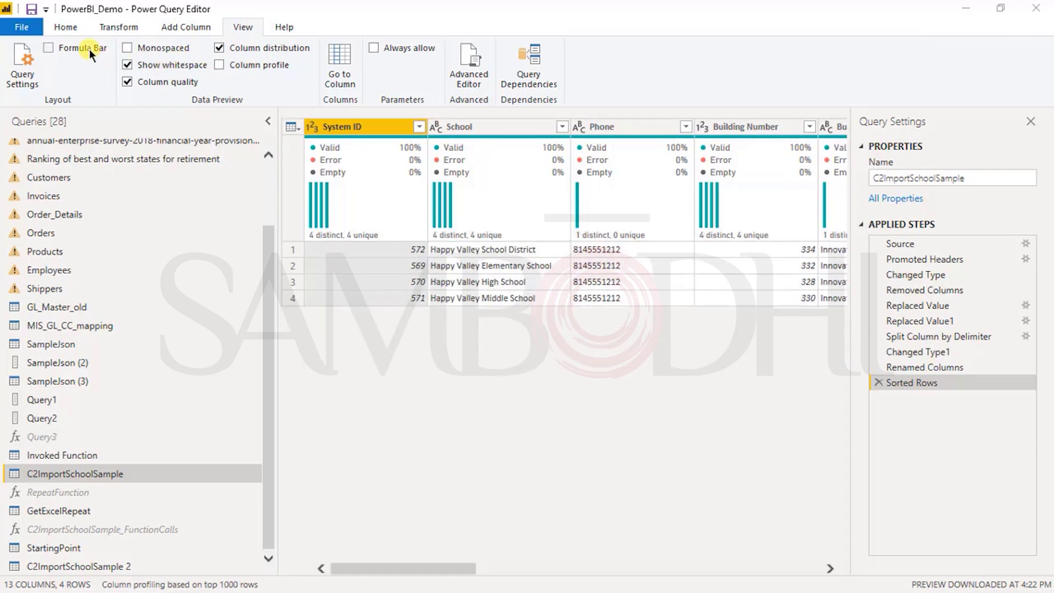
left_click(89, 49)
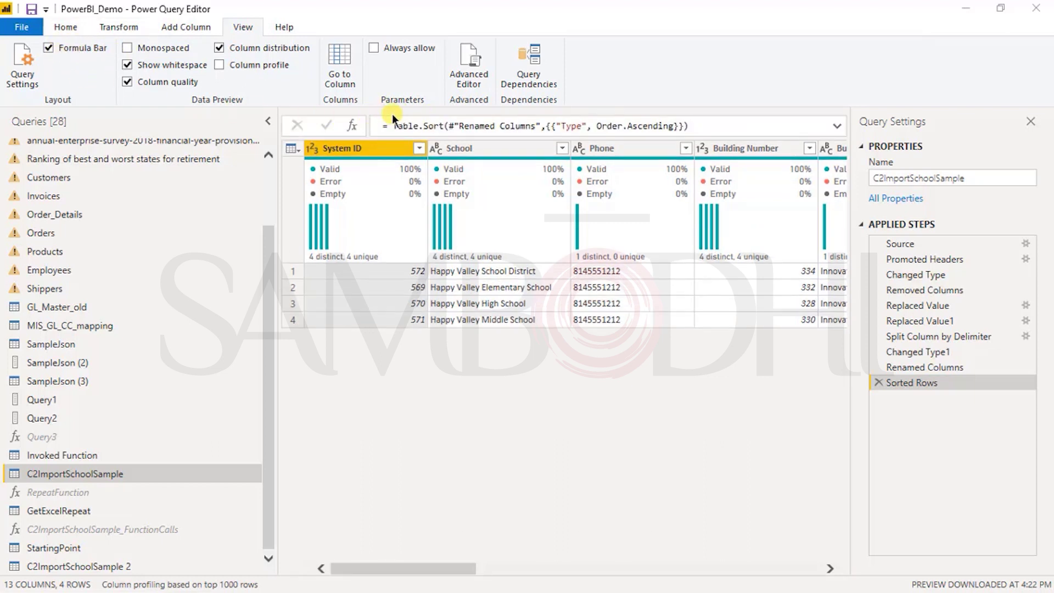
left_click(757, 128)
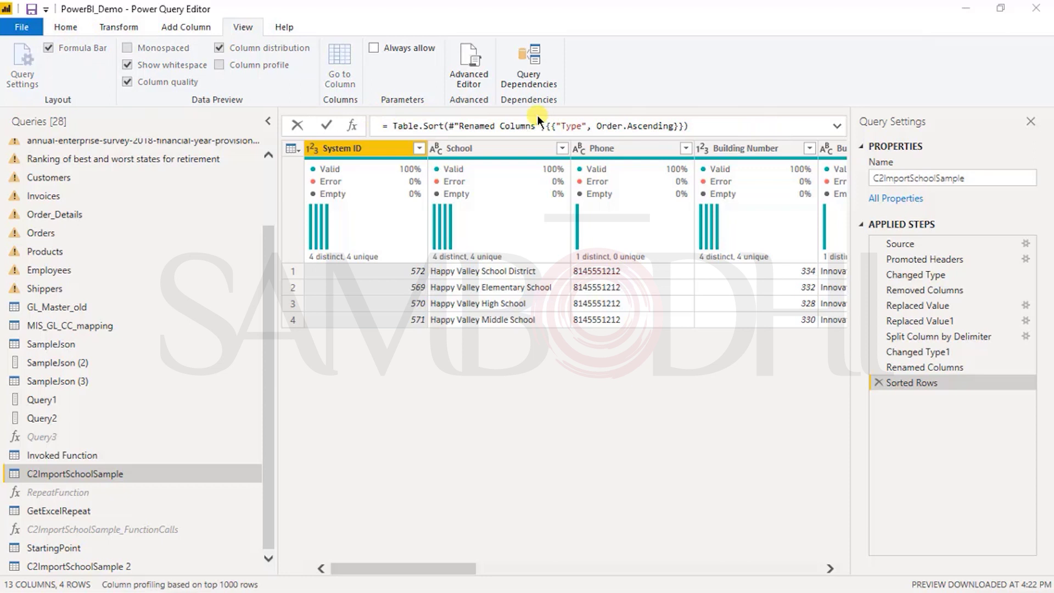